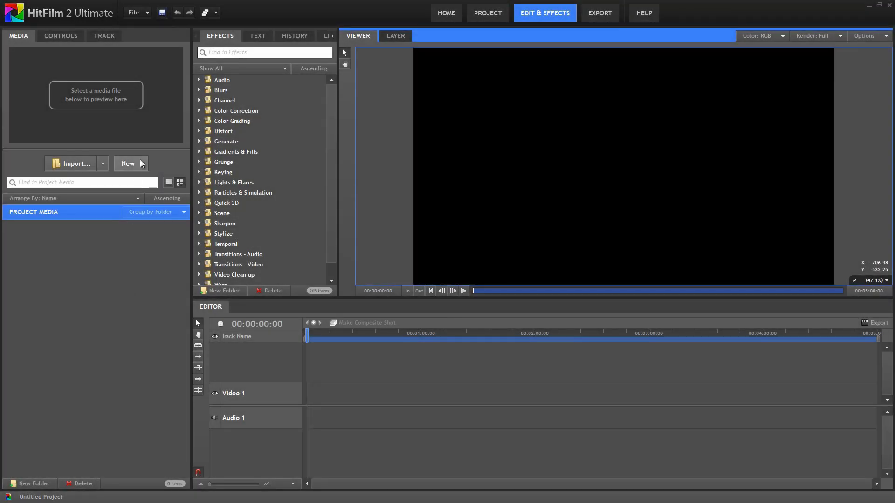
Create a new composite shot named 'Rack Focus Title'
{"action": "left_click", "coordinate": [143, 164]}
{"action": "left_click", "coordinate": [153, 185]}
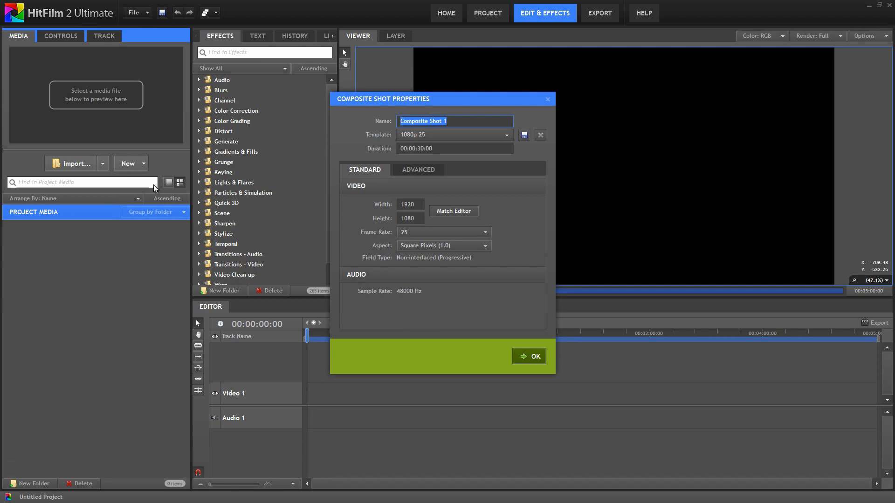
{"action": "type", "text": "Rack Focus Title"}
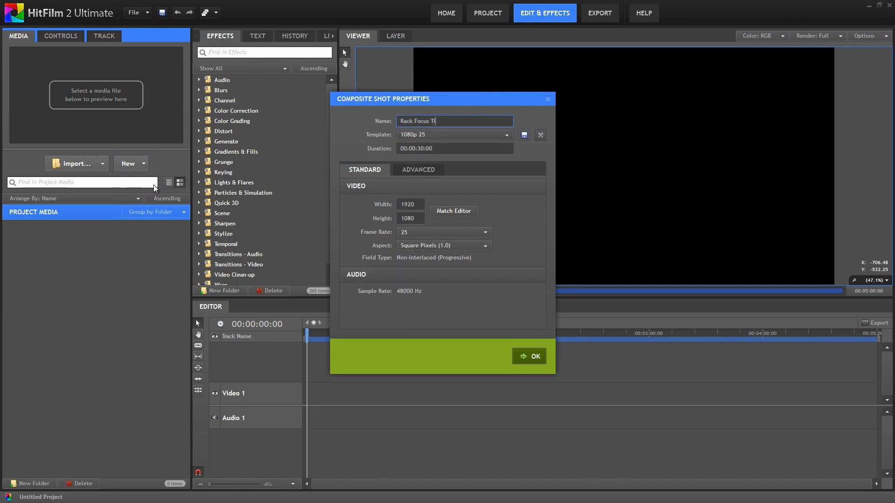
{"action": "left_click", "coordinate": [532, 356]}
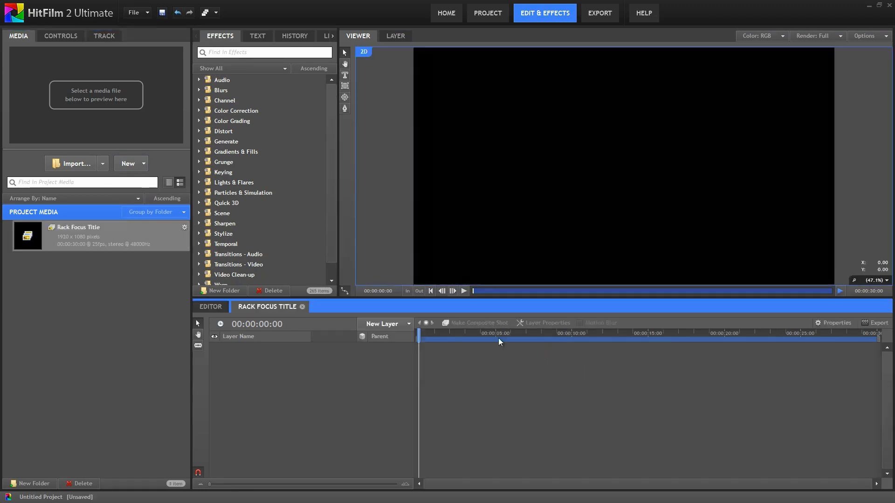
Create a 'Footage' composite shot and nest it as a layer in Rack Focus Title
{"action": "left_click", "coordinate": [144, 163]}
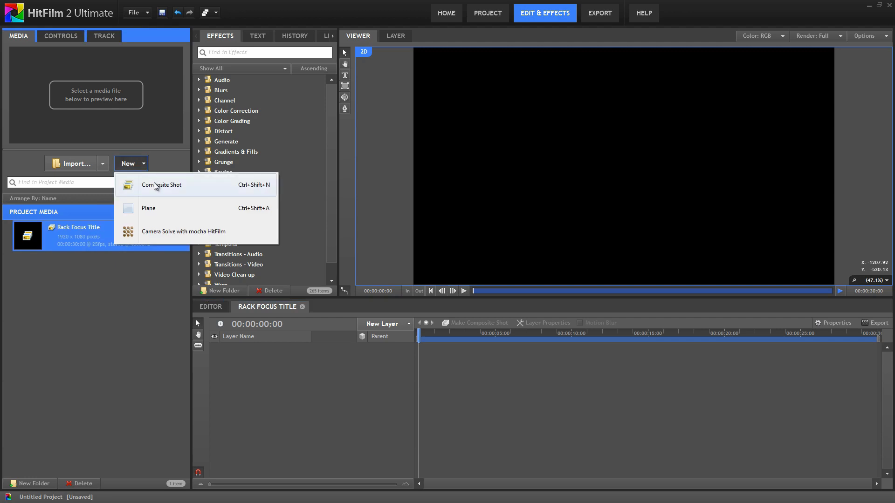
{"action": "left_click", "coordinate": [155, 185]}
{"action": "type", "text": "Footage"}
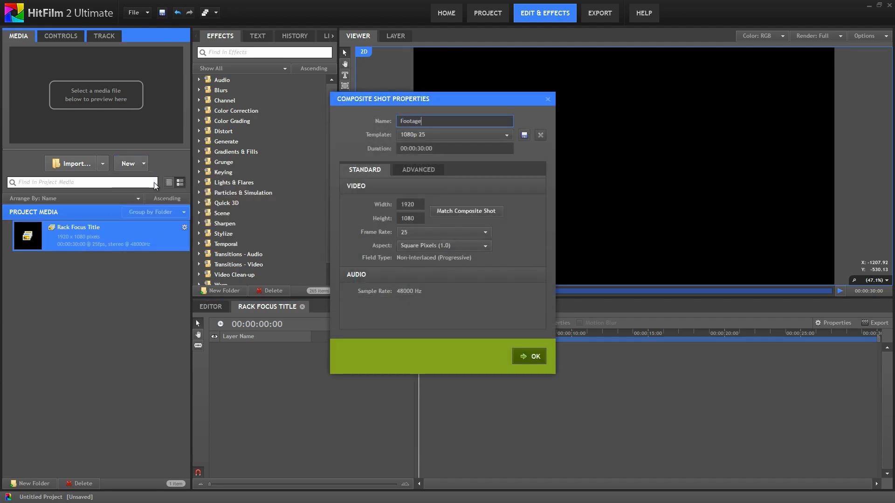
{"action": "left_click", "coordinate": [514, 356]}
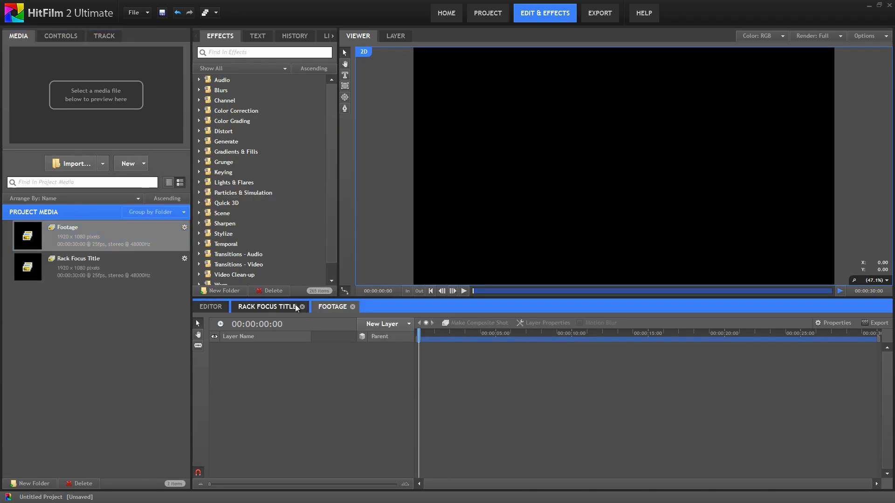
{"action": "left_click", "coordinate": [269, 306]}
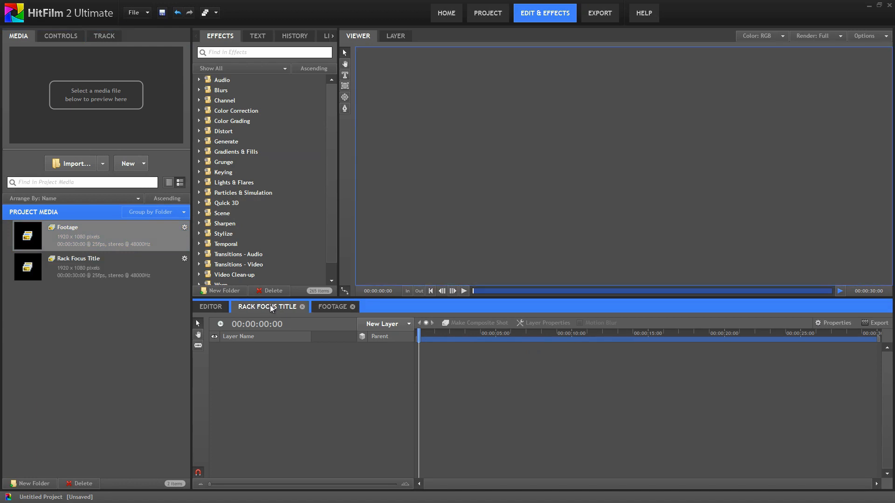
{"action": "left_click_drag", "start_coordinate": [37, 228], "coordinate": [240, 349]}
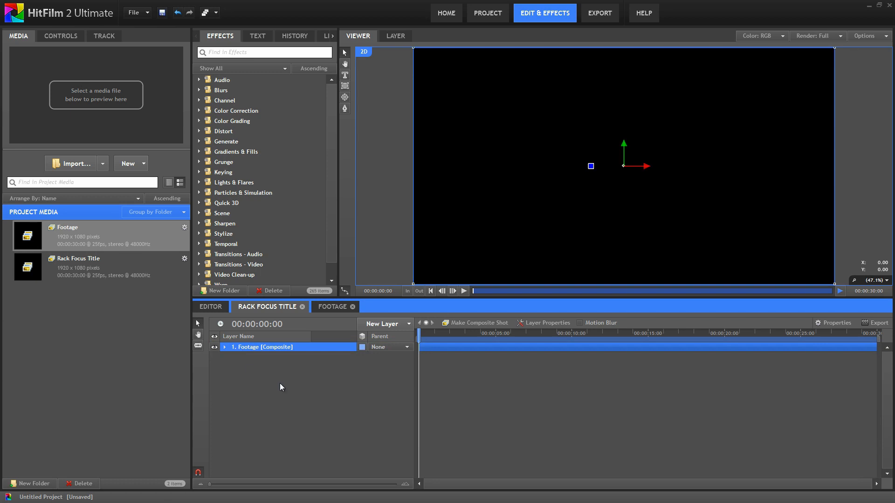
Import A004_C011_0822Y3.mp4 and set its In point at a later frame
{"action": "left_click", "coordinate": [70, 163]}
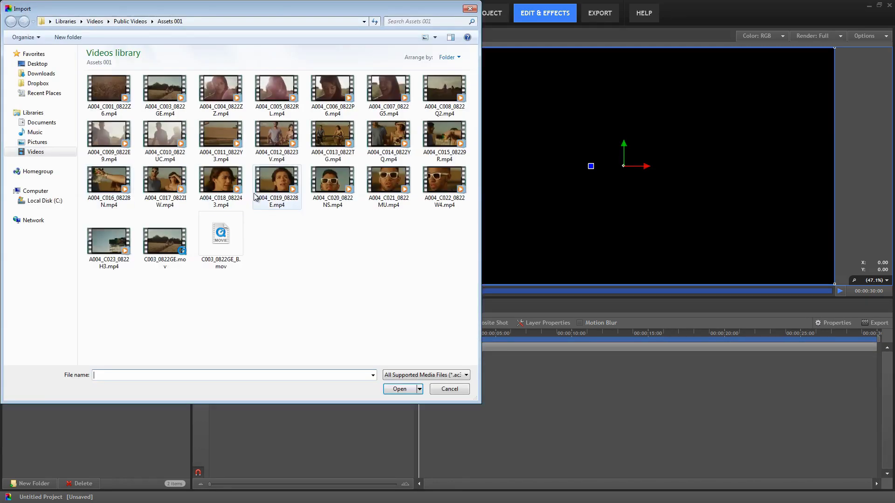
{"action": "left_click", "coordinate": [220, 136]}
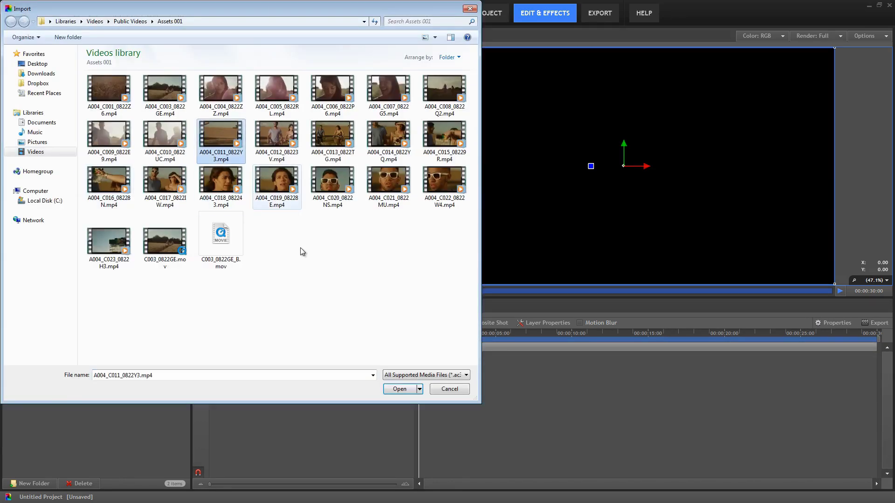
{"action": "left_click", "coordinate": [399, 389]}
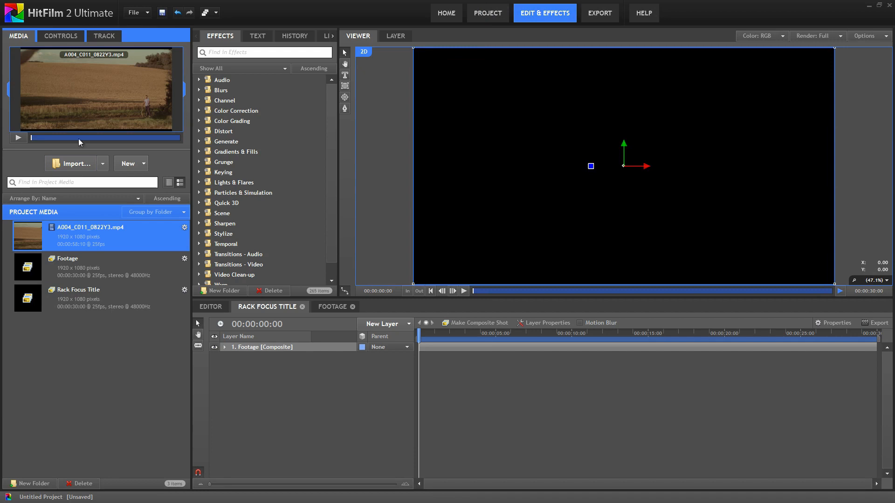
{"action": "left_click", "coordinate": [83, 138]}
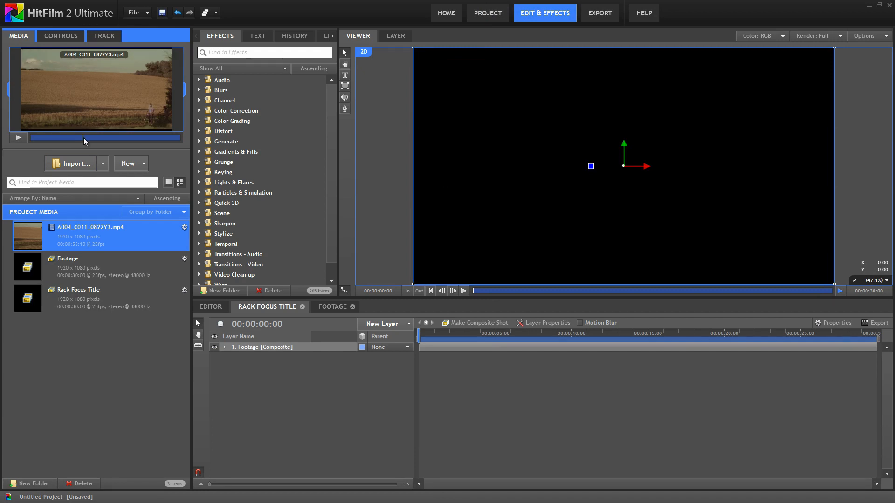
{"action": "key", "text": "i"}
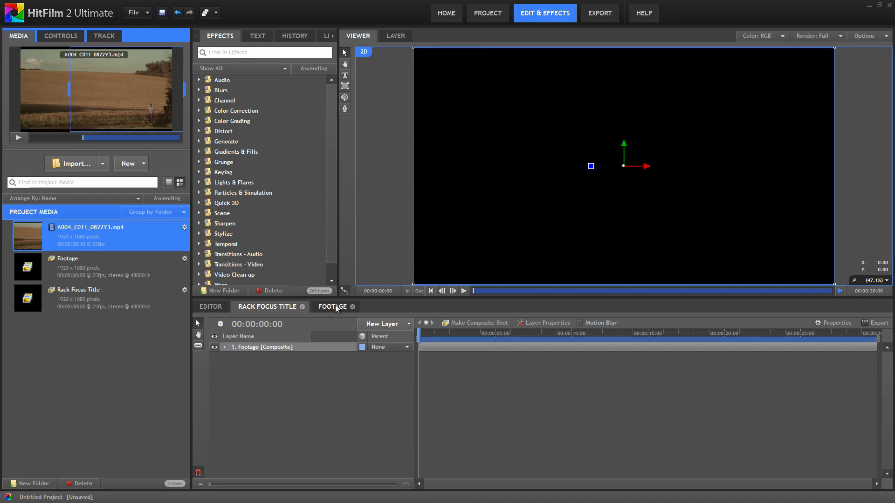
Place the A004 clip in the Footage composite, then return to Rack Focus Title
{"action": "left_click", "coordinate": [335, 308]}
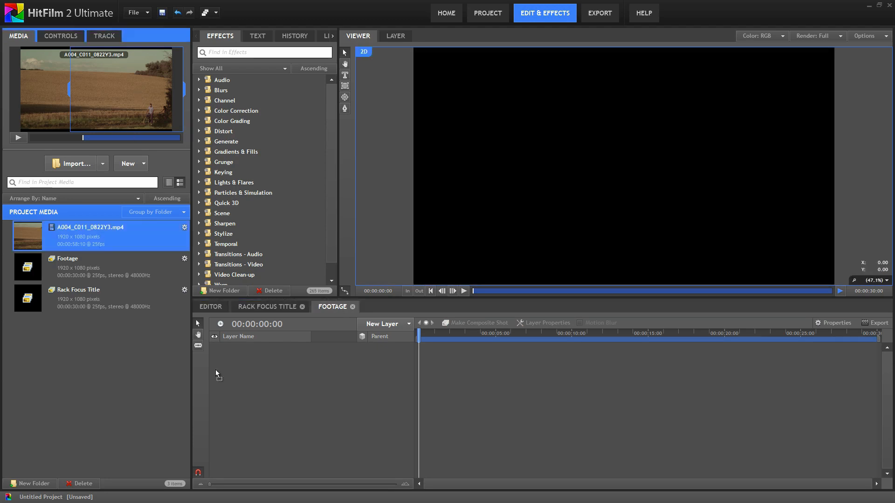
{"action": "left_click_drag", "start_coordinate": [216, 370], "coordinate": [250, 371]}
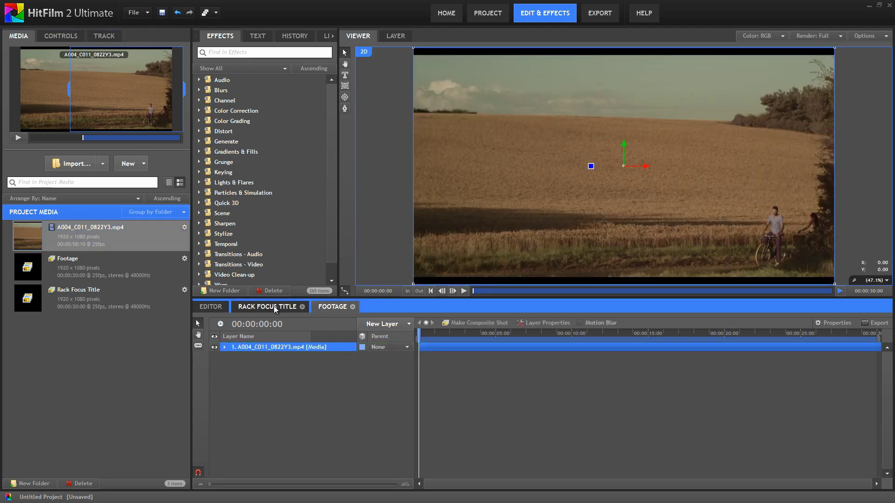
{"action": "left_click", "coordinate": [271, 307]}
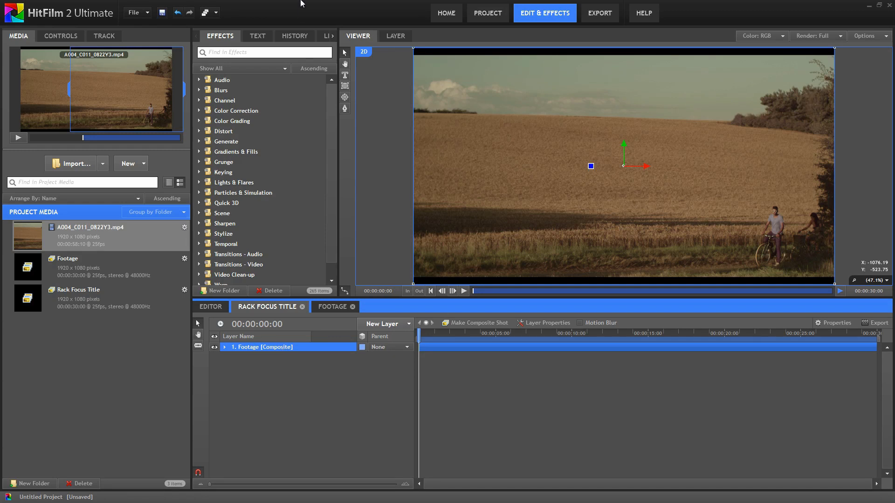
Draw a text box across the upper field and type 'Location'
{"action": "left_click", "coordinate": [345, 74]}
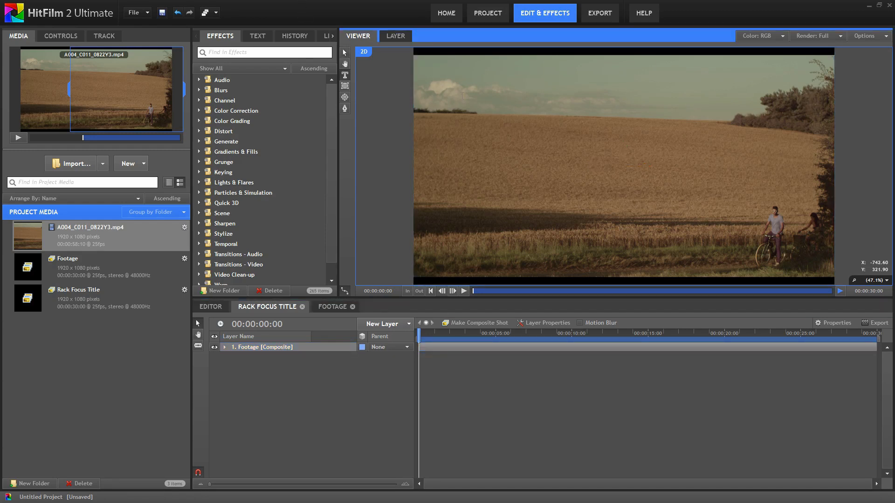
{"action": "left_click_drag", "start_coordinate": [461, 95], "coordinate": [779, 161]}
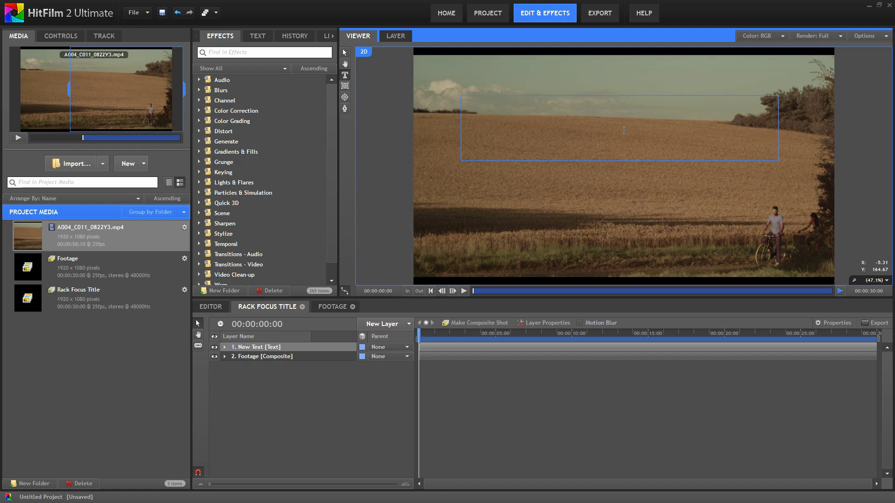
{"action": "type", "text": "Location"}
Set the Location text to the Georgia font at 170 px
{"action": "key", "text": "ctrl+a"}
{"action": "left_click", "coordinate": [258, 35]}
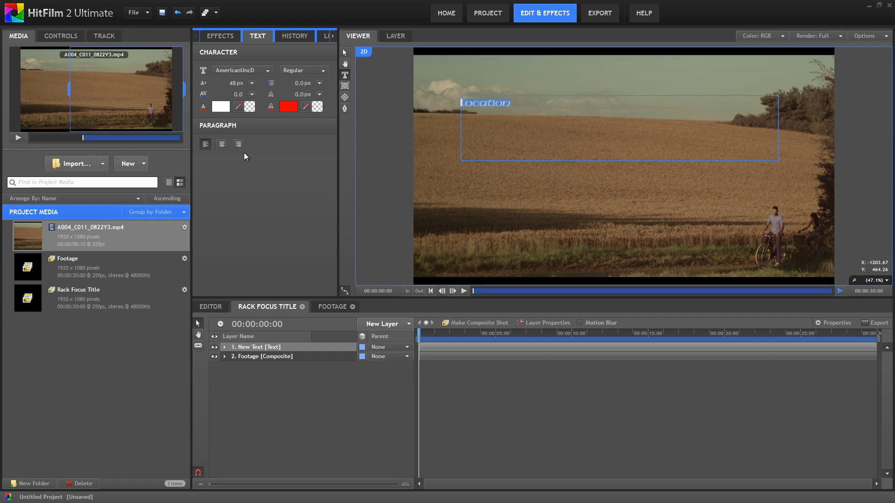
{"action": "left_click", "coordinate": [269, 73]}
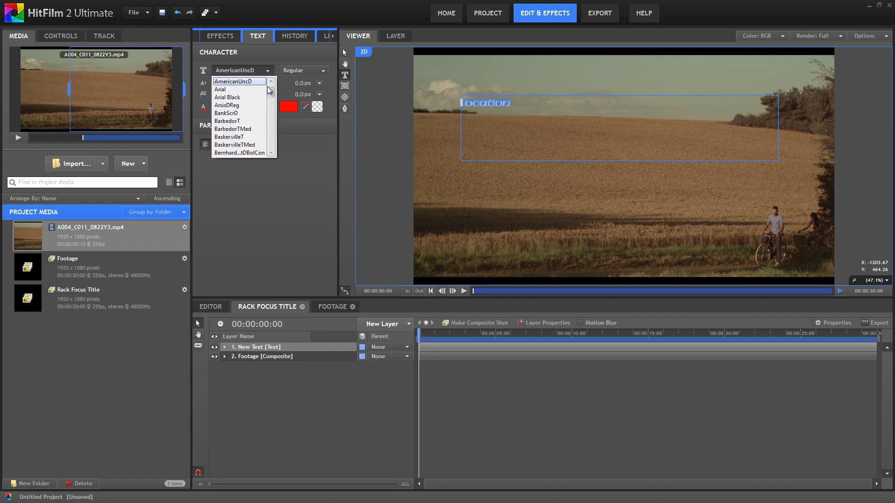
{"action": "scroll", "coordinate": [252, 121], "scroll_direction": "down", "scroll_amount": 5}
{"action": "scroll", "coordinate": [242, 140], "scroll_direction": "down", "scroll_amount": 1}
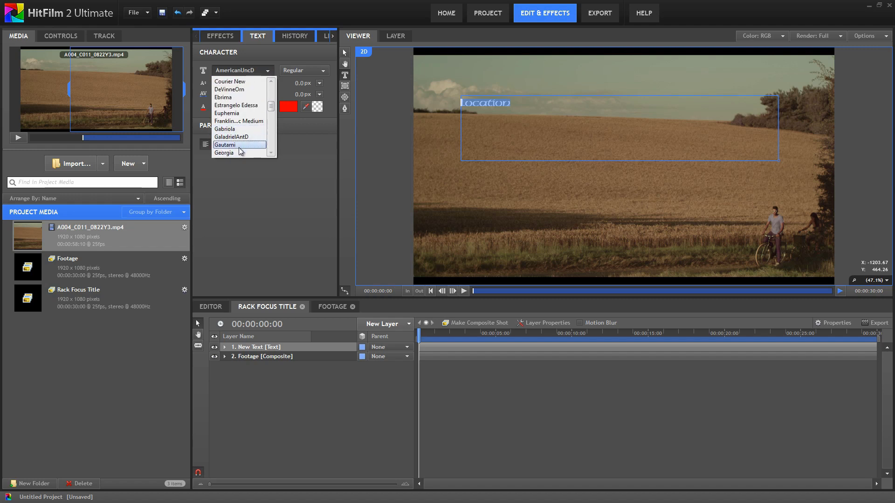
{"action": "left_click", "coordinate": [236, 152]}
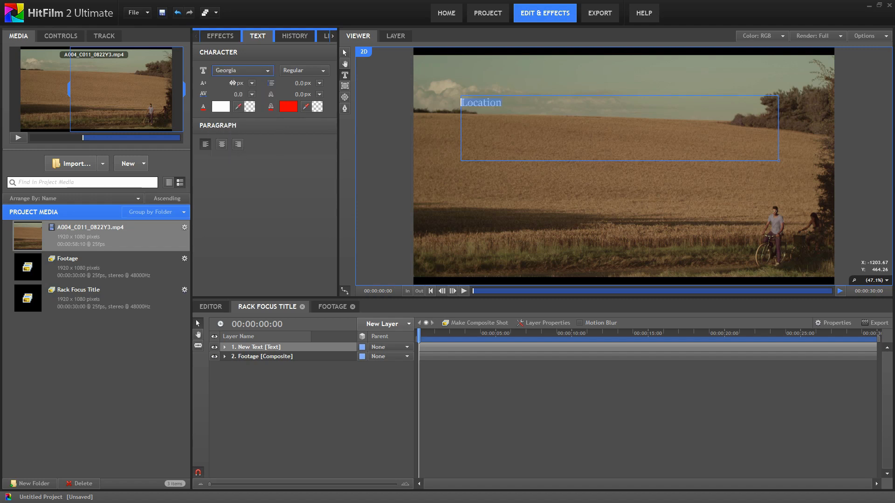
{"action": "left_click", "coordinate": [233, 83]}
{"action": "type", "text": "170"}
{"action": "key", "text": "Return"}
Centre-align the title and give it a light grey fill
{"action": "left_click", "coordinate": [222, 145]}
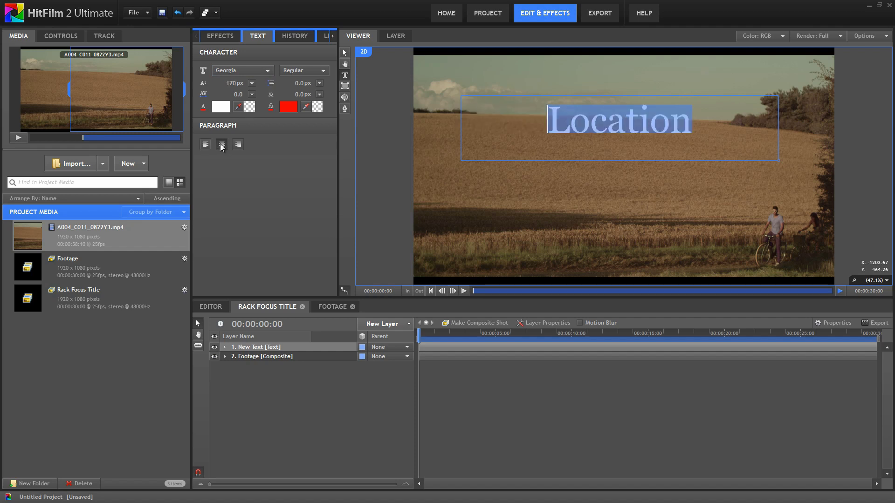
{"action": "left_click", "coordinate": [220, 107]}
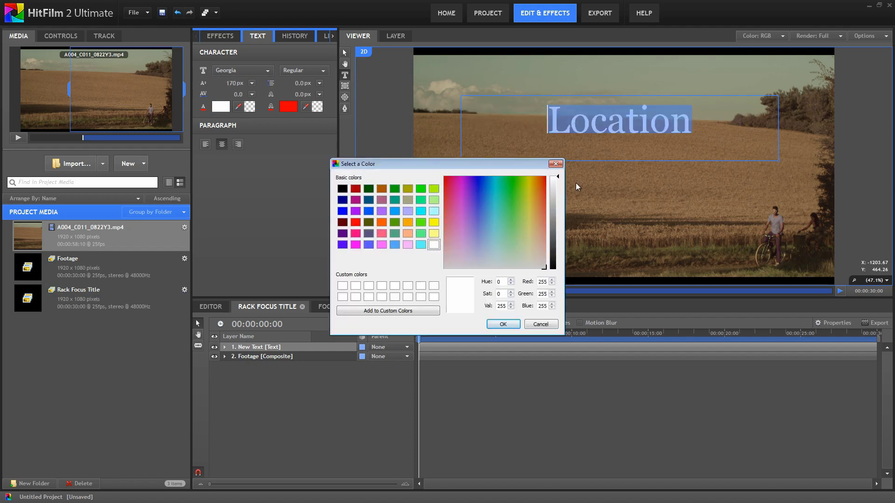
{"action": "left_click_drag", "start_coordinate": [558, 177], "coordinate": [558, 187]}
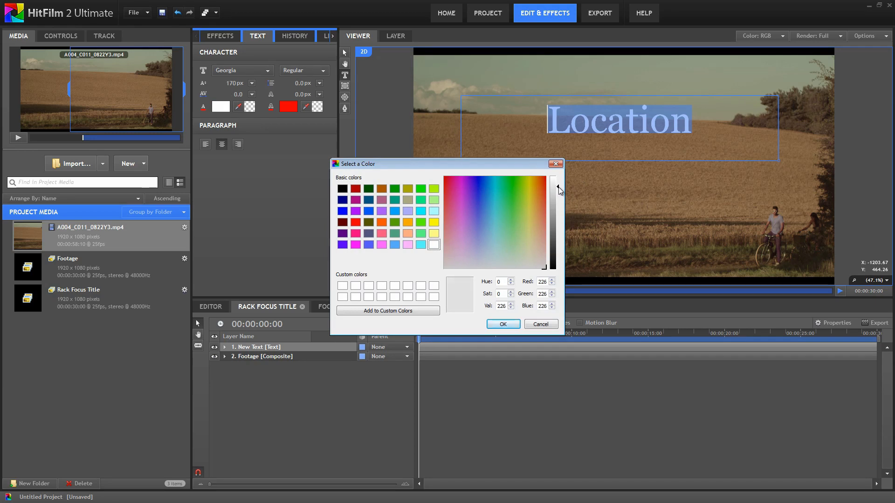
{"action": "left_click", "coordinate": [503, 324]}
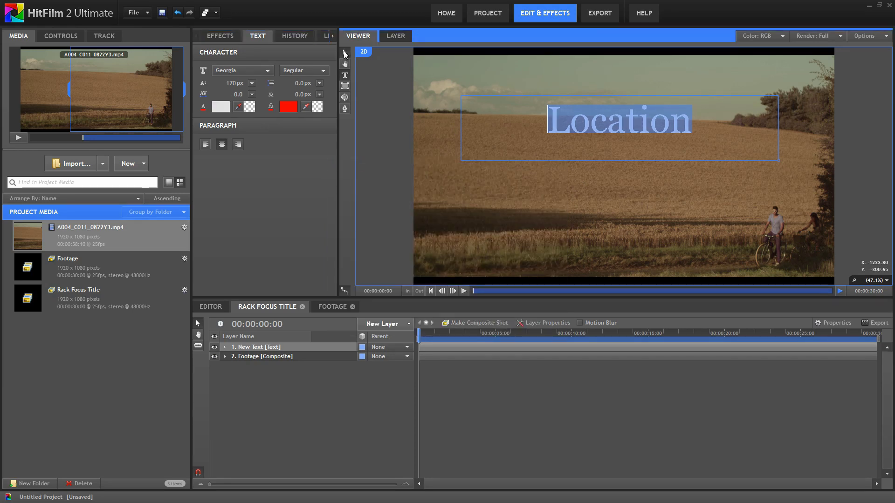
Centre the text layer by setting its horizontal position to 0
{"action": "left_click", "coordinate": [345, 53]}
{"action": "left_click", "coordinate": [286, 349]}
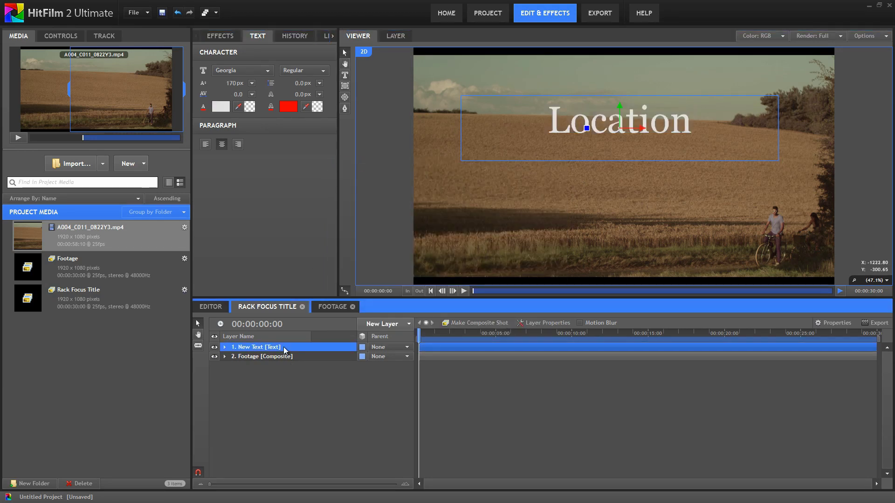
{"action": "left_click", "coordinate": [73, 41]}
{"action": "left_click", "coordinate": [8, 71]}
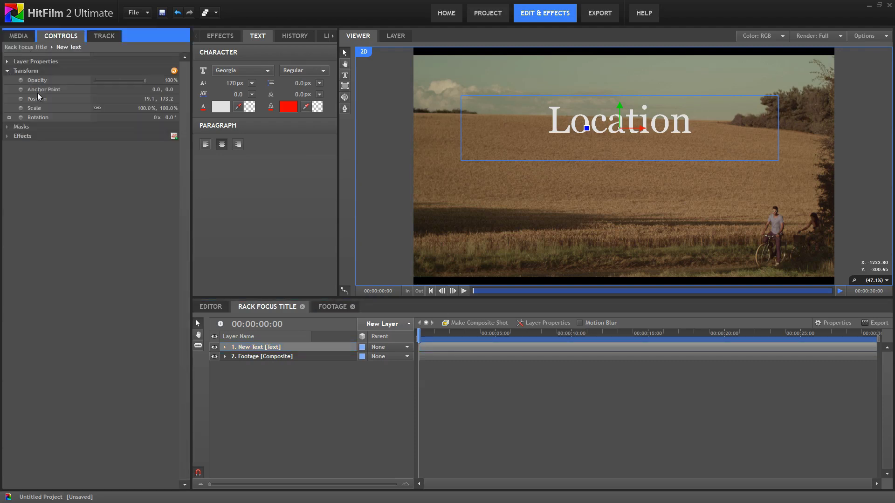
{"action": "left_click", "coordinate": [148, 98]}
{"action": "type", "text": "0"}
{"action": "key", "text": "Return"}
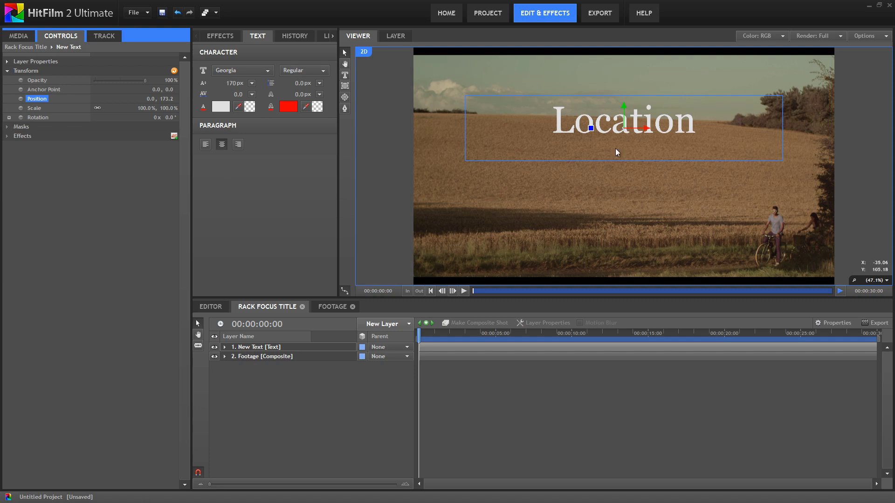
Apply a Generate > 3D Extrusion effect to the title with Depth 75
{"action": "left_click", "coordinate": [219, 38]}
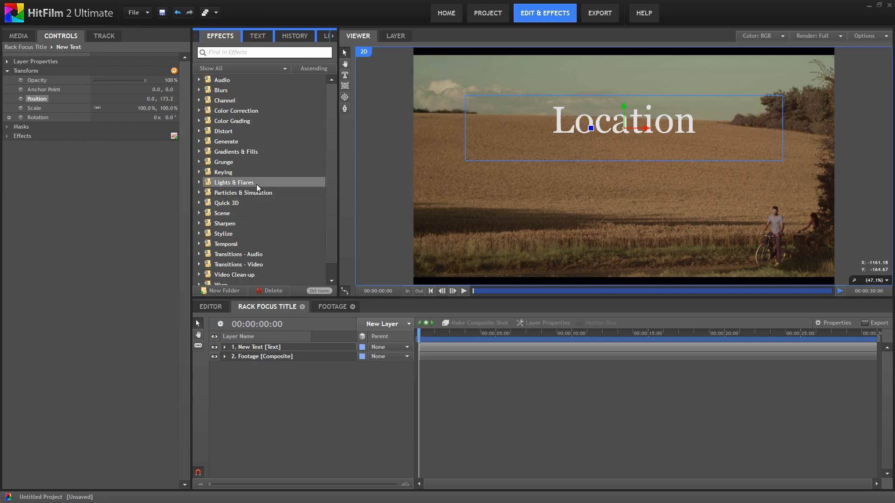
{"action": "double_click", "coordinate": [227, 143]}
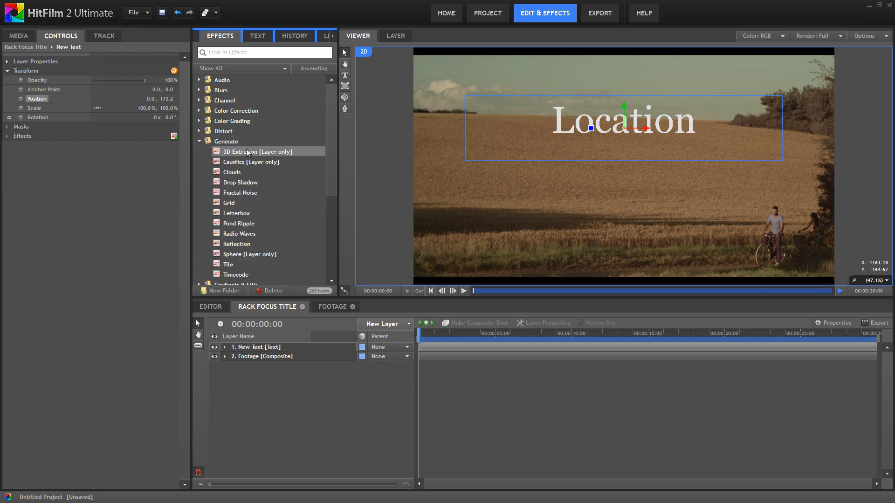
{"action": "left_click_drag", "start_coordinate": [248, 152], "coordinate": [261, 349]}
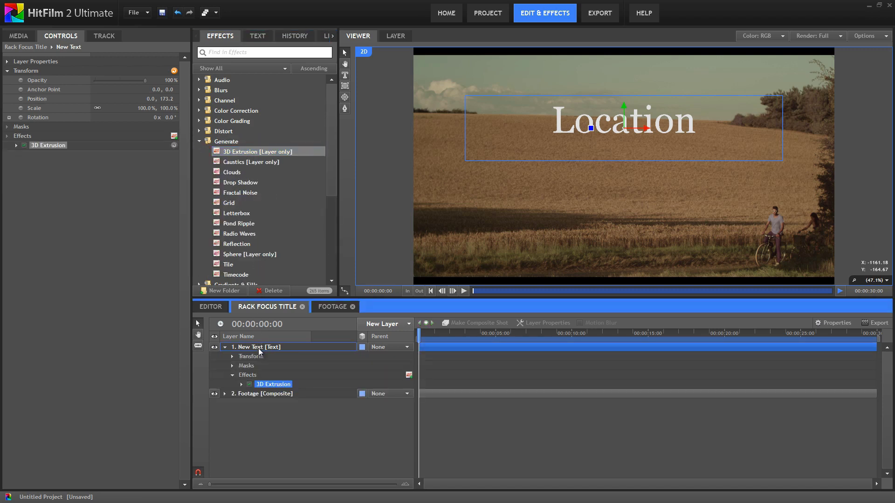
{"action": "left_click", "coordinate": [16, 145]}
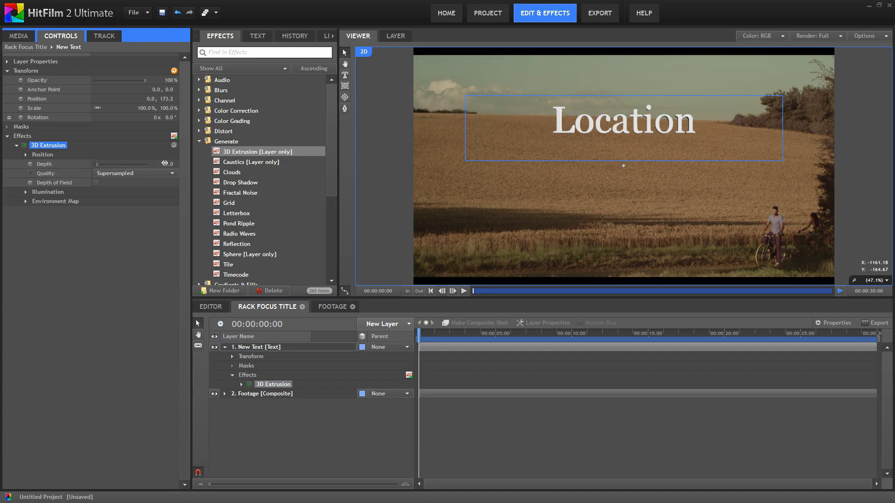
{"action": "type", "text": "75"}
{"action": "key", "text": "Return"}
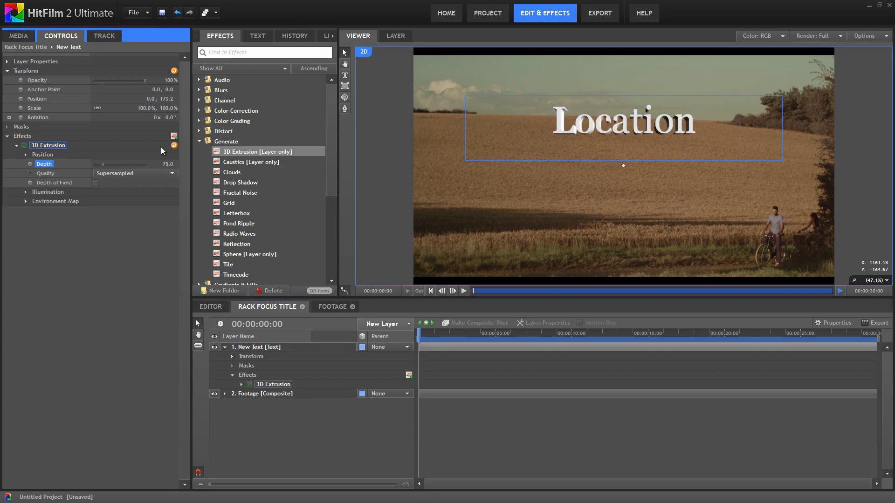
Use the Footage layer as the extrusion's environment map at about 0.5 Amount
{"action": "left_click", "coordinate": [26, 201]}
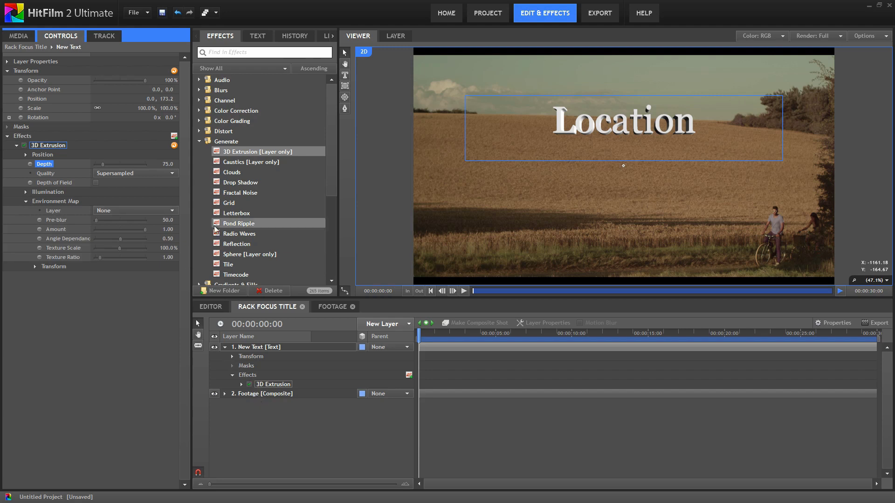
{"action": "left_click", "coordinate": [128, 211]}
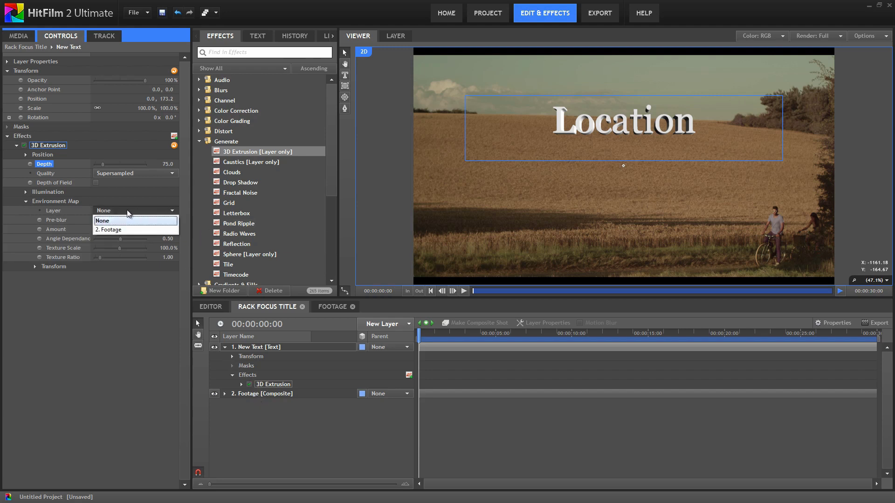
{"action": "left_click", "coordinate": [113, 230]}
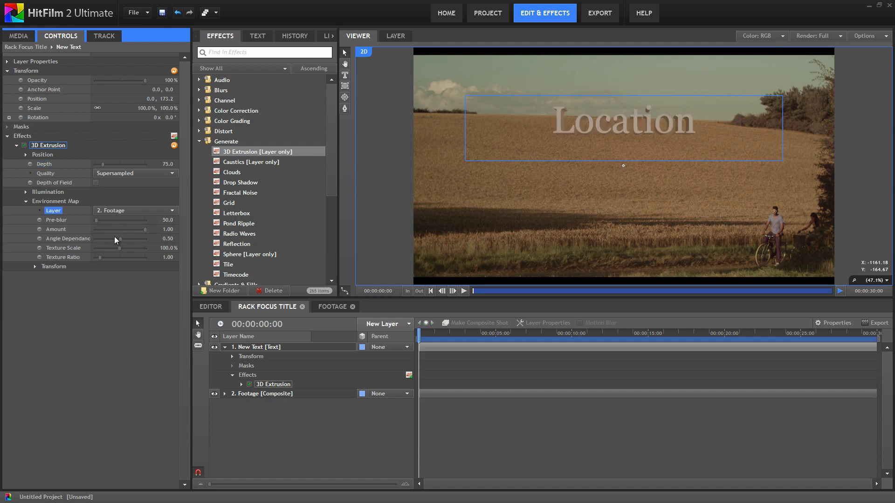
{"action": "left_click", "coordinate": [333, 307]}
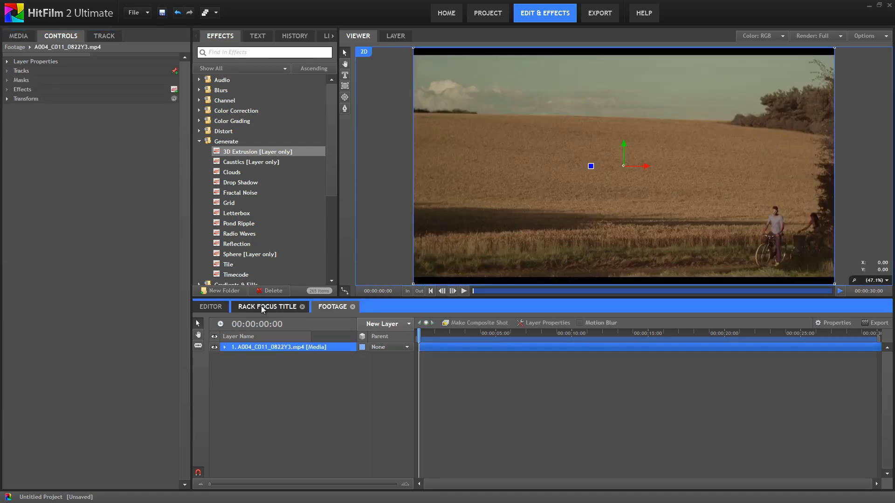
{"action": "left_click", "coordinate": [260, 307]}
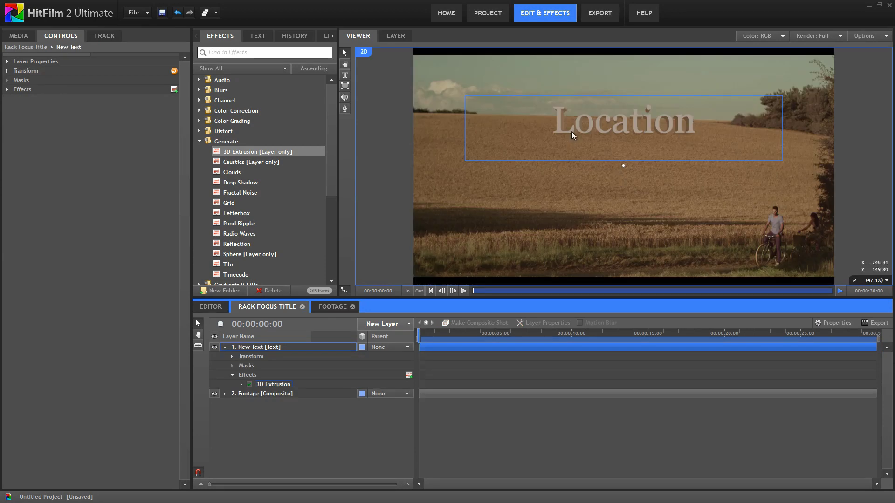
{"action": "left_click", "coordinate": [288, 385]}
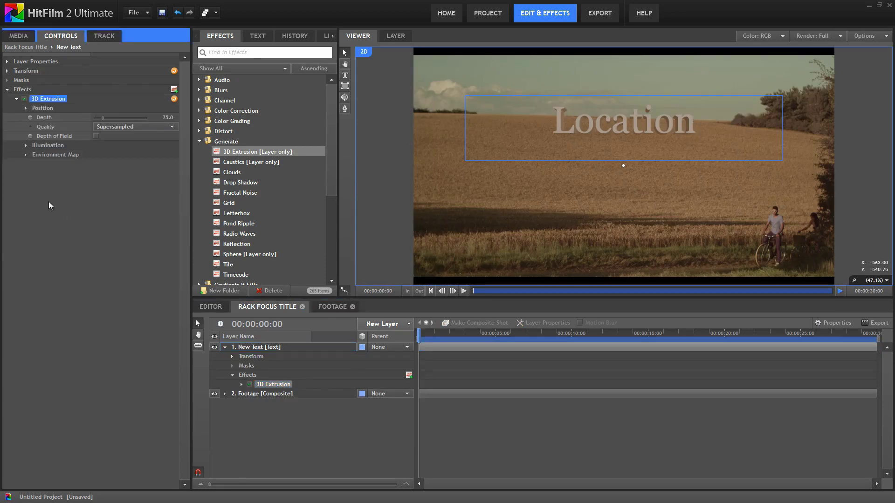
{"action": "left_click", "coordinate": [26, 154]}
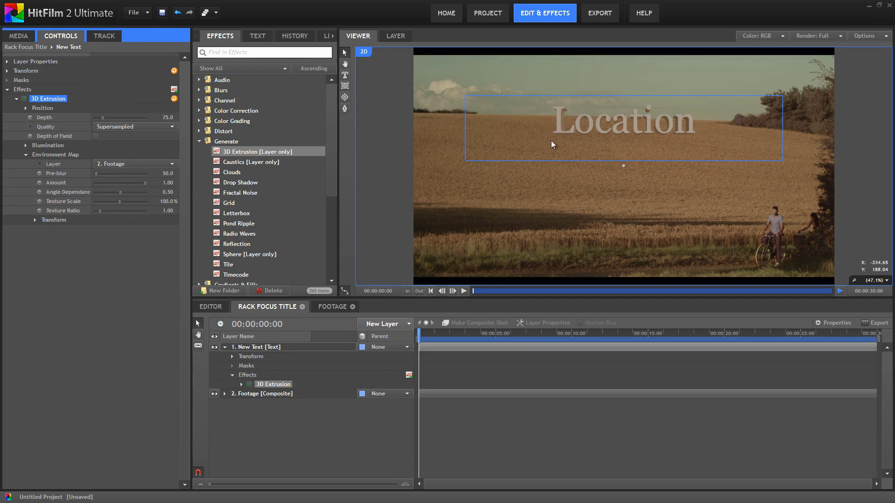
{"action": "left_click", "coordinate": [120, 183]}
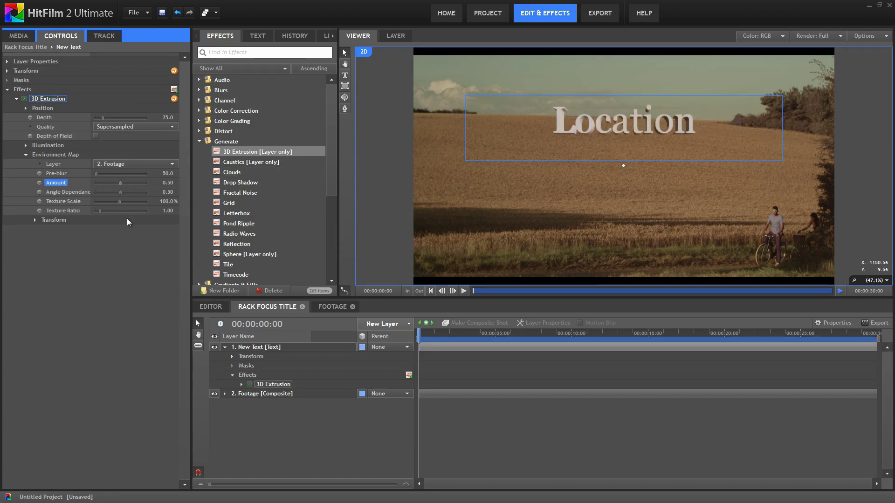
Rename the New Text layer to 'Location'
{"action": "left_click", "coordinate": [261, 347]}
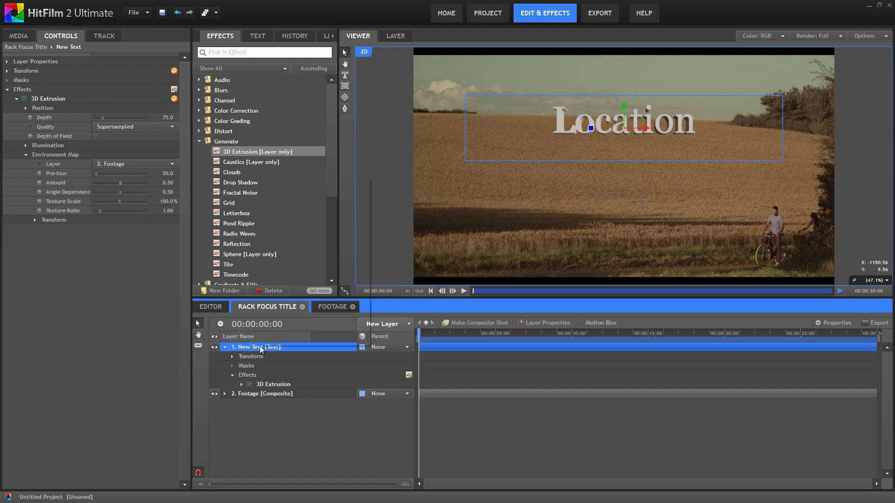
{"action": "right_click", "coordinate": [261, 348]}
{"action": "left_click", "coordinate": [322, 328]}
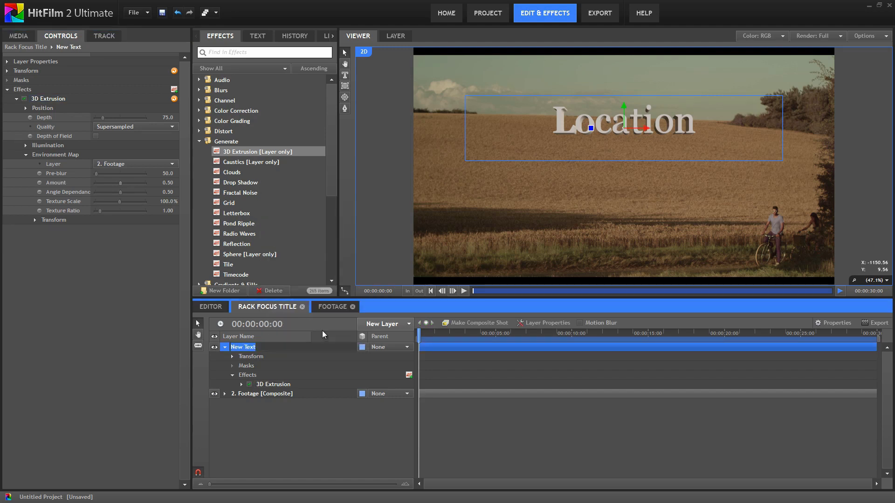
{"action": "type", "text": "Location"}
{"action": "key", "text": "Return"}
{"action": "left_click", "coordinate": [199, 142]}
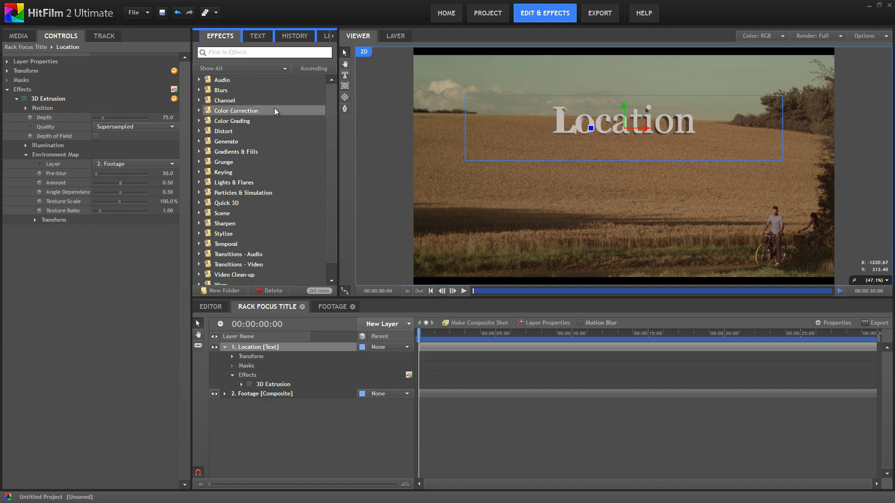
Add the Blur effect from the Blurs category to the Location and Footage layers
{"action": "left_click", "coordinate": [199, 90]}
{"action": "left_click_drag", "start_coordinate": [230, 127], "coordinate": [264, 348]}
{"action": "left_click_drag", "start_coordinate": [260, 122], "coordinate": [275, 403]}
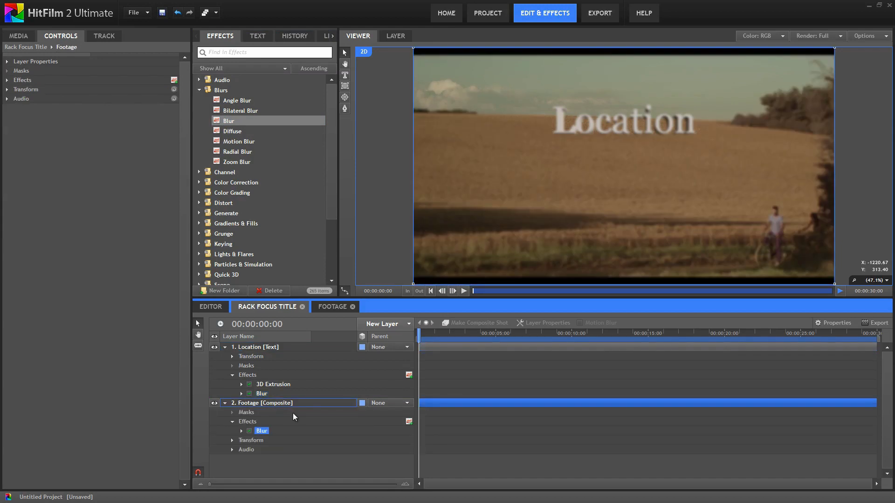
Turn on keyframing for the Blur Radius of both the Location and Footage layers
{"action": "left_click", "coordinate": [242, 394]}
{"action": "left_click", "coordinate": [241, 468]}
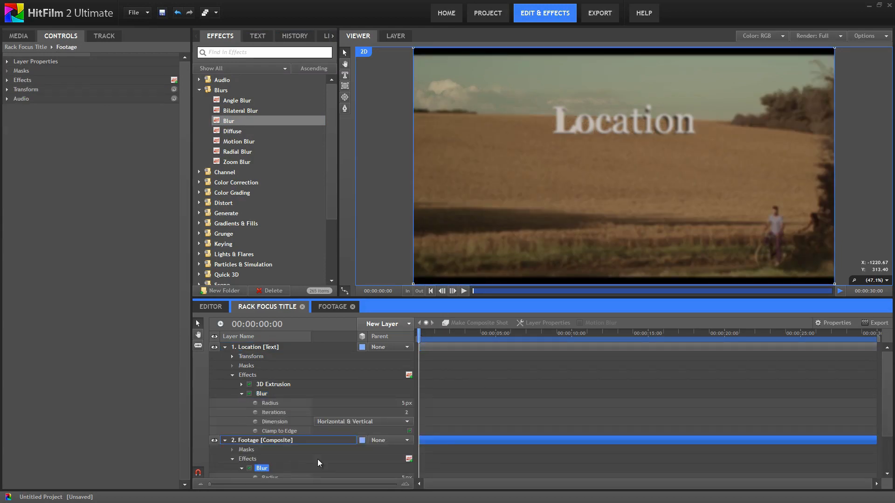
{"action": "scroll", "coordinate": [320, 449], "scroll_direction": "down", "scroll_amount": 1}
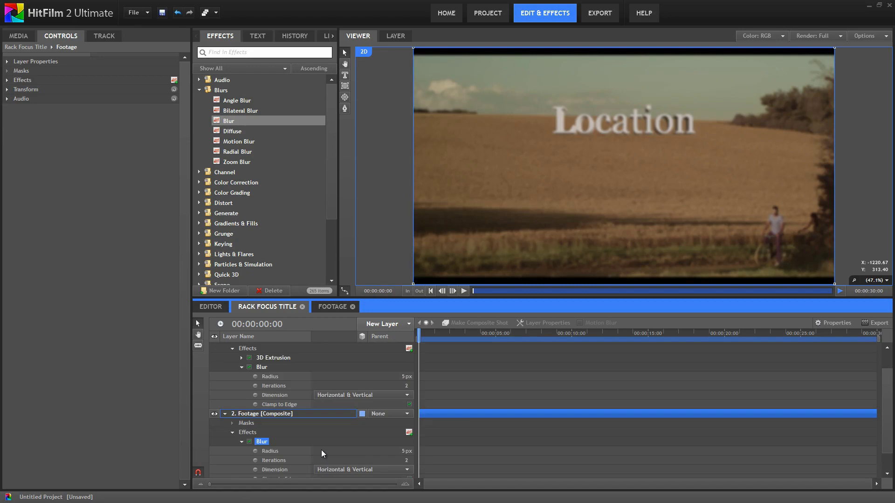
{"action": "left_click", "coordinate": [255, 377]}
{"action": "left_click", "coordinate": [256, 451]}
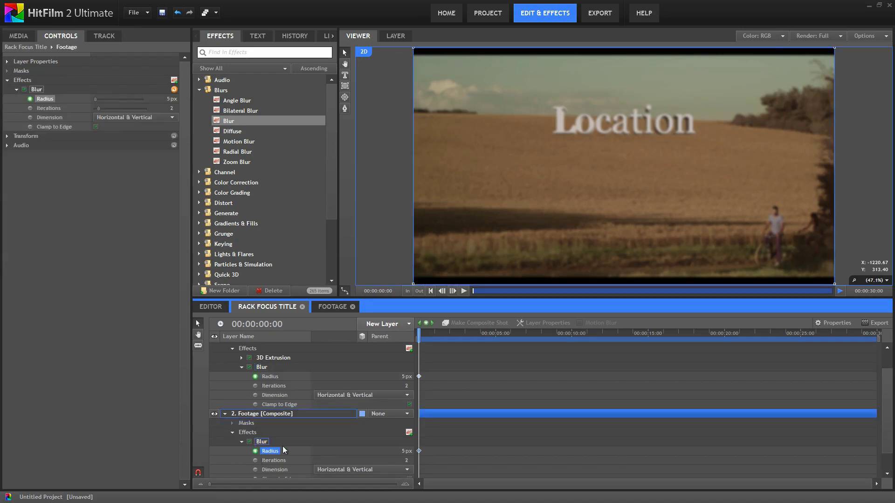
{"action": "scroll", "coordinate": [282, 447], "scroll_direction": "up", "scroll_amount": 1}
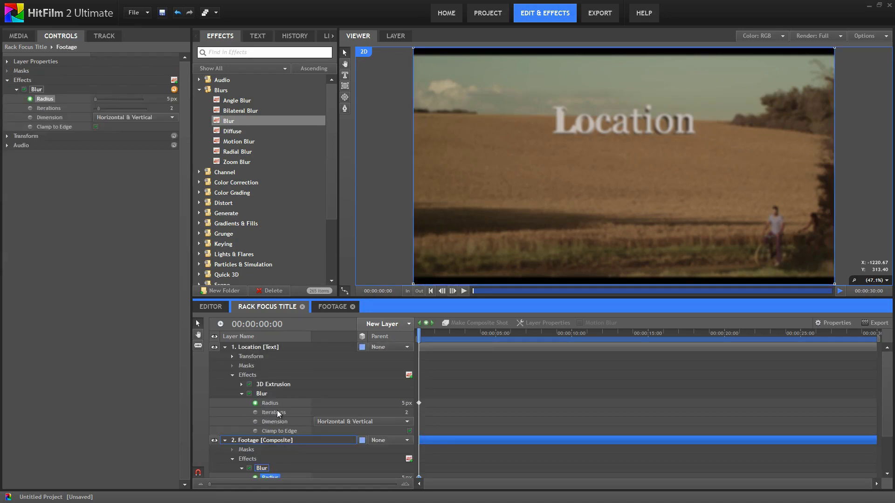
Keyframe the title Scale at 90% and set the footage blur Radius to 0 px
{"action": "left_click", "coordinate": [233, 357]}
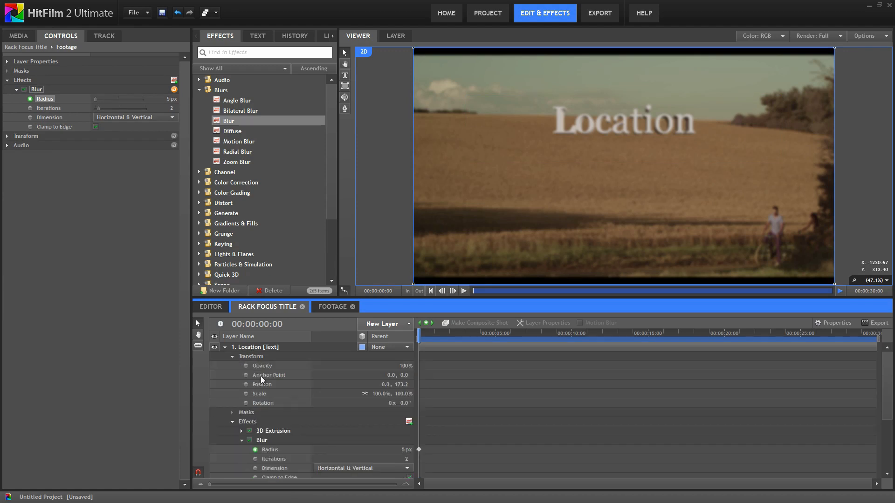
{"action": "left_click", "coordinate": [245, 394]}
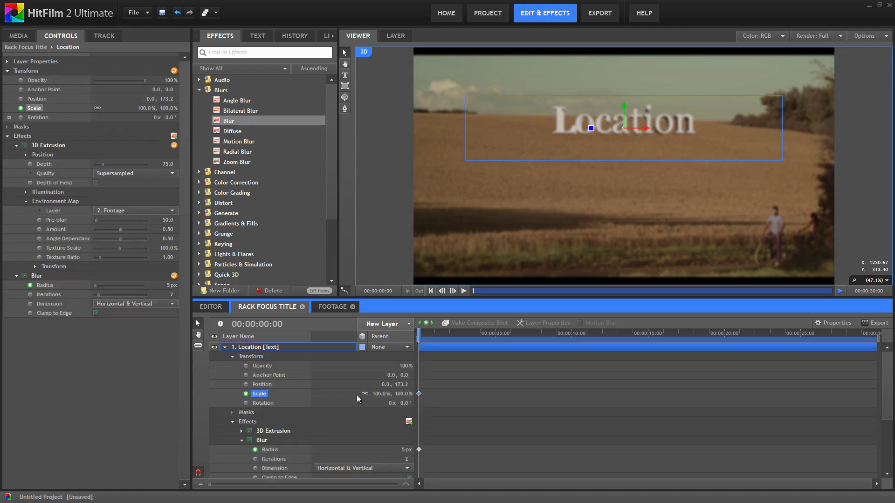
{"action": "left_click", "coordinate": [378, 394]}
{"action": "type", "text": "90"}
{"action": "key", "text": "Return"}
{"action": "scroll", "coordinate": [313, 423], "scroll_direction": "down", "scroll_amount": 1}
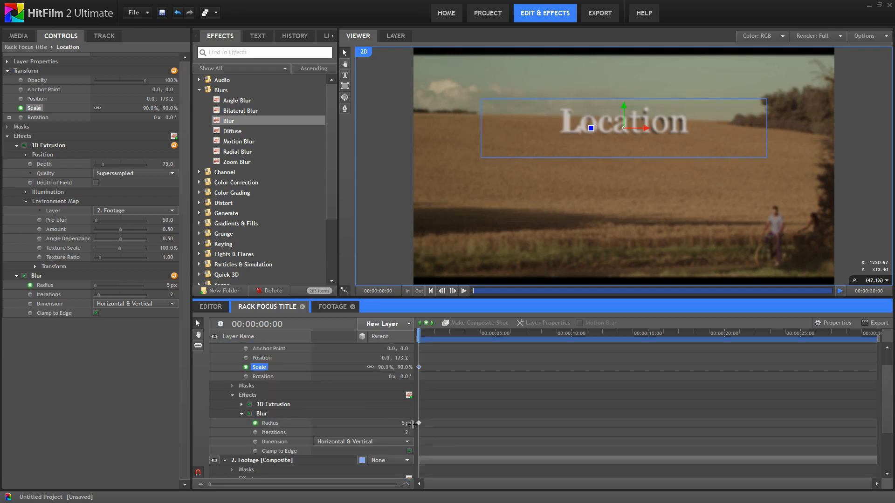
{"action": "scroll", "coordinate": [407, 424], "scroll_direction": "down", "scroll_amount": 1}
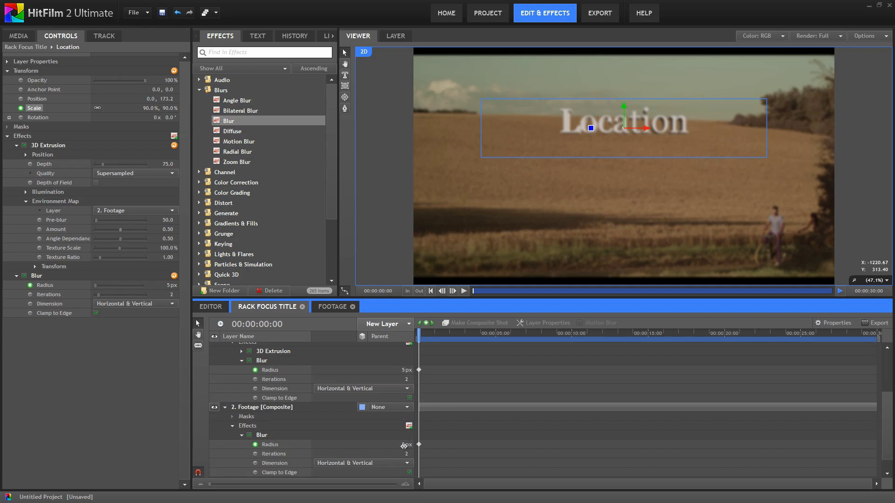
{"action": "left_click", "coordinate": [403, 445]}
{"action": "key", "text": "Return"}
At one second, set the footage blur Radius to 15 and the title's to 0
{"action": "left_click", "coordinate": [434, 336]}
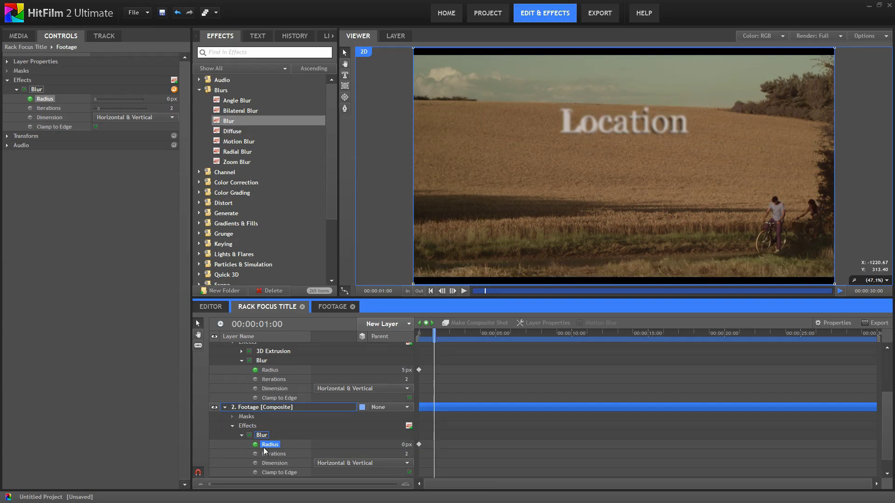
{"action": "left_click", "coordinate": [403, 445]}
{"action": "key", "text": "Return"}
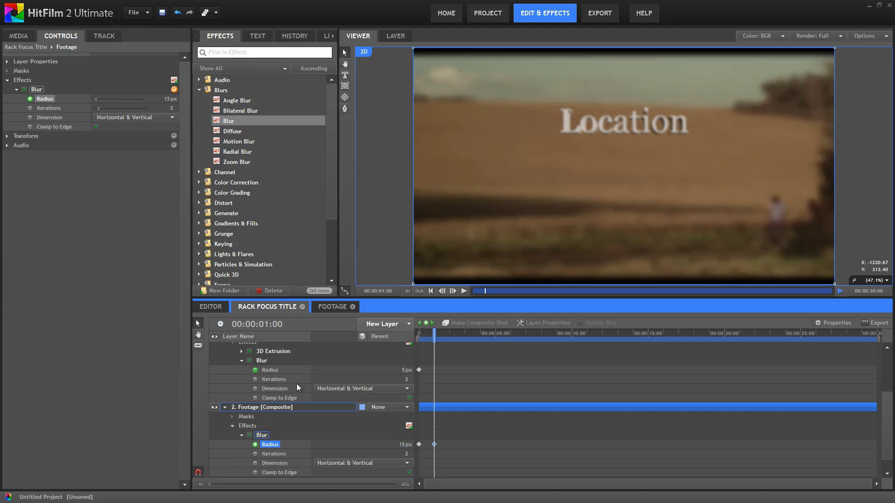
{"action": "left_click", "coordinate": [402, 371]}
{"action": "type", "text": "0"}
{"action": "key", "text": "Return"}
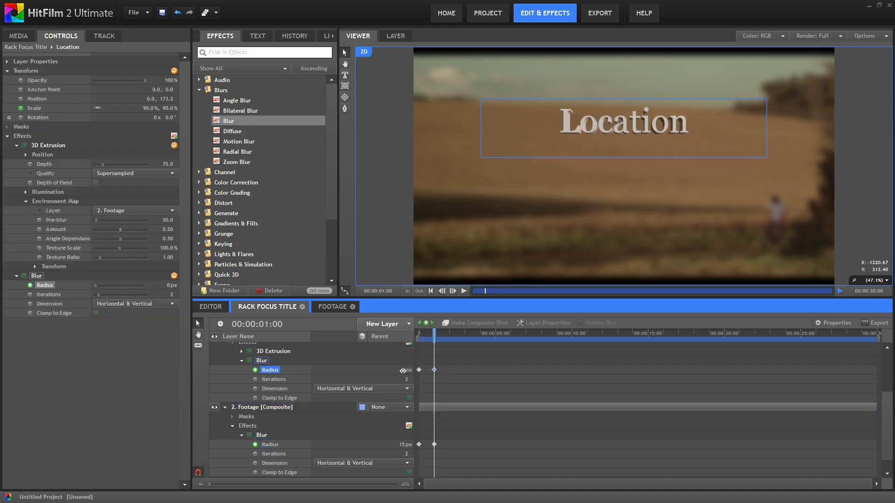
Set the title Scale to 100% at one second and scrub back to check
{"action": "scroll", "coordinate": [274, 388], "scroll_direction": "up", "scroll_amount": 3}
{"action": "left_click", "coordinate": [383, 393]}
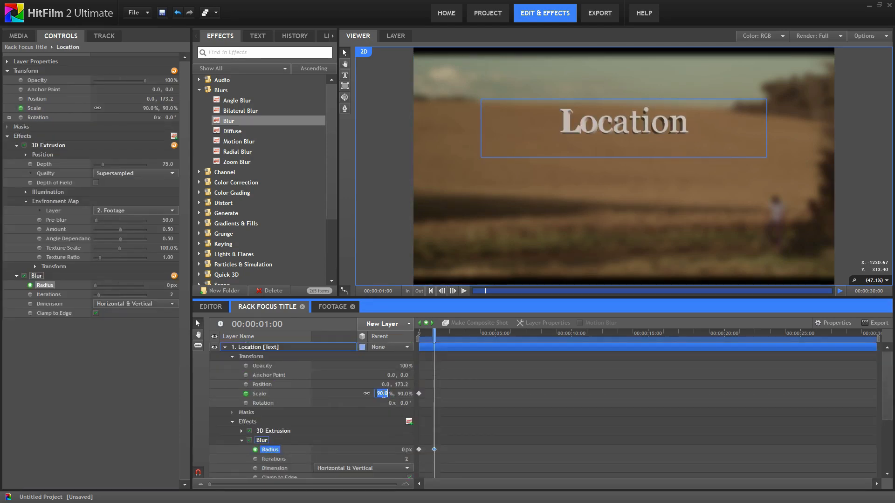
{"action": "type", "text": "1"}
{"action": "key", "text": "Return"}
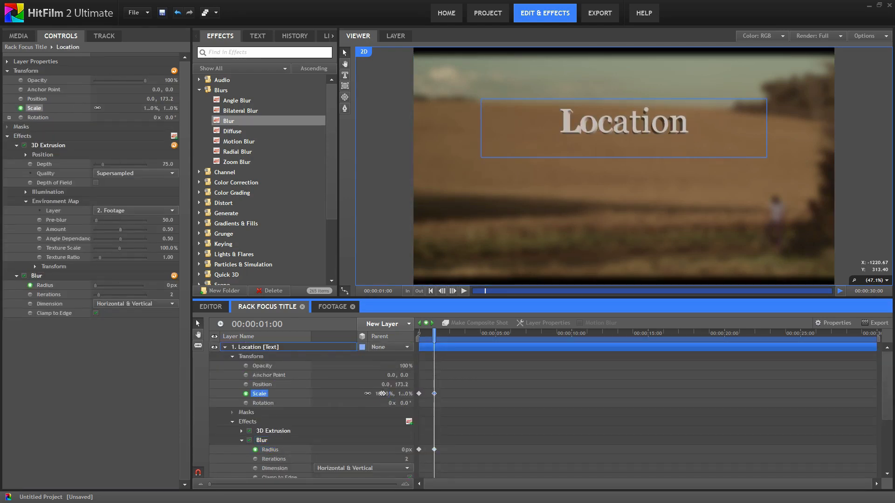
{"action": "mouse_move", "coordinate": [434, 334]}
{"action": "left_mouse_down"}
{"action": "mouse_move", "coordinate": [418, 334]}
{"action": "mouse_move", "coordinate": [445, 335]}
{"action": "left_mouse_up"}
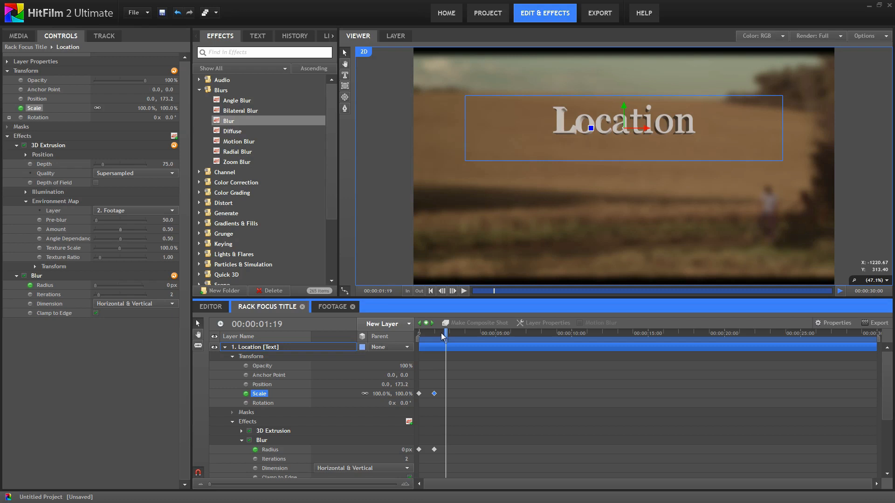
Add a title Scale keyframe at six seconds
{"action": "left_click", "coordinate": [510, 338]}
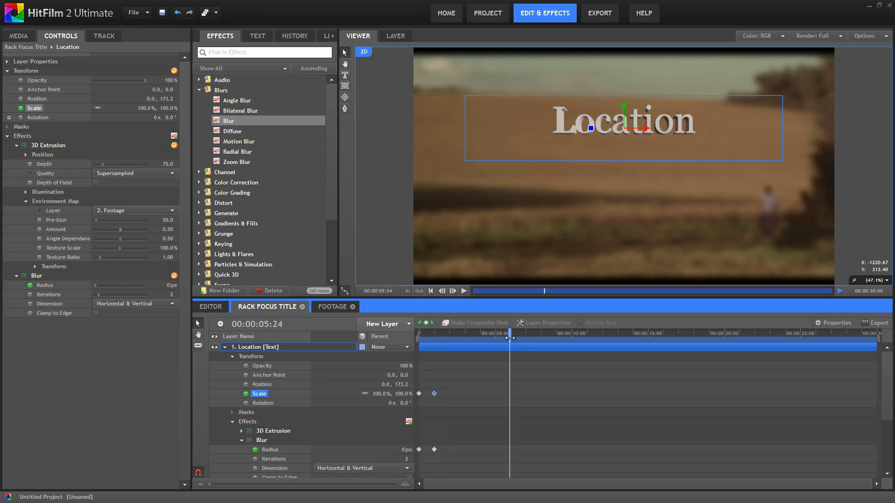
{"action": "left_click_drag", "start_coordinate": [510, 338], "coordinate": [510, 338]}
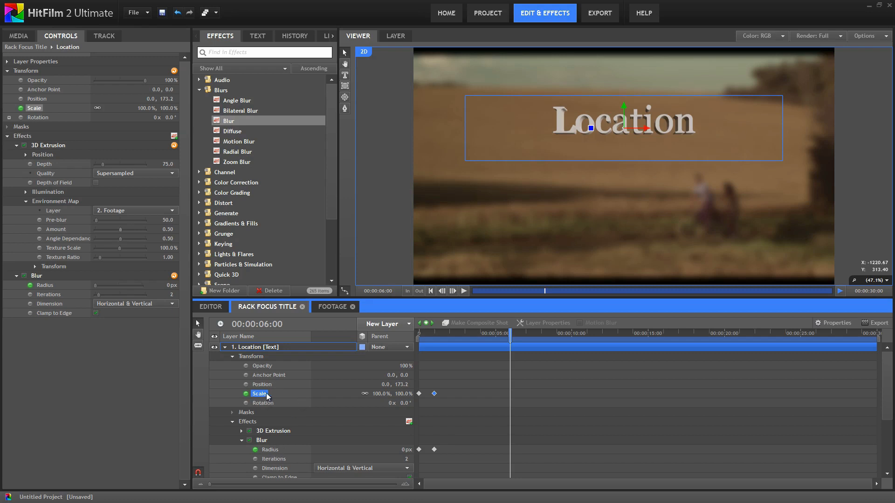
{"action": "left_click", "coordinate": [427, 323]}
Add six-second keyframes for the footage blur Radius and the Location title Opacity
{"action": "left_click", "coordinate": [274, 451]}
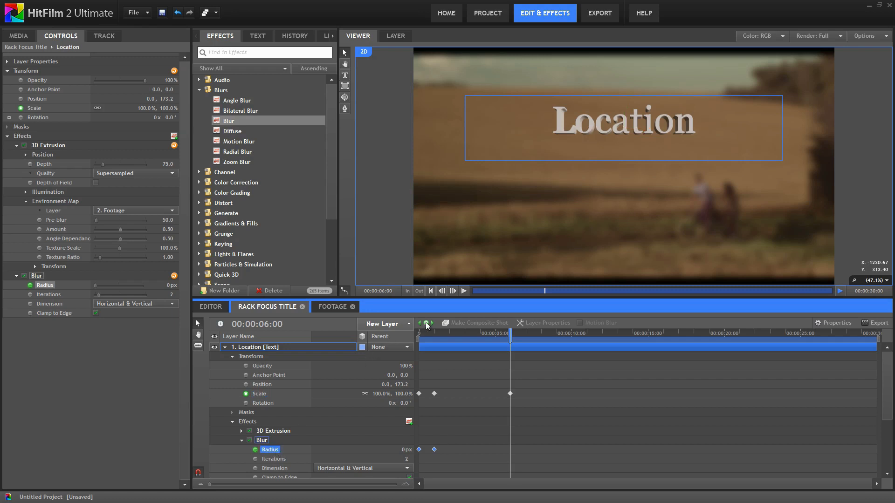
{"action": "scroll", "coordinate": [316, 432], "scroll_direction": "down", "scroll_amount": 3}
{"action": "left_click", "coordinate": [272, 446]}
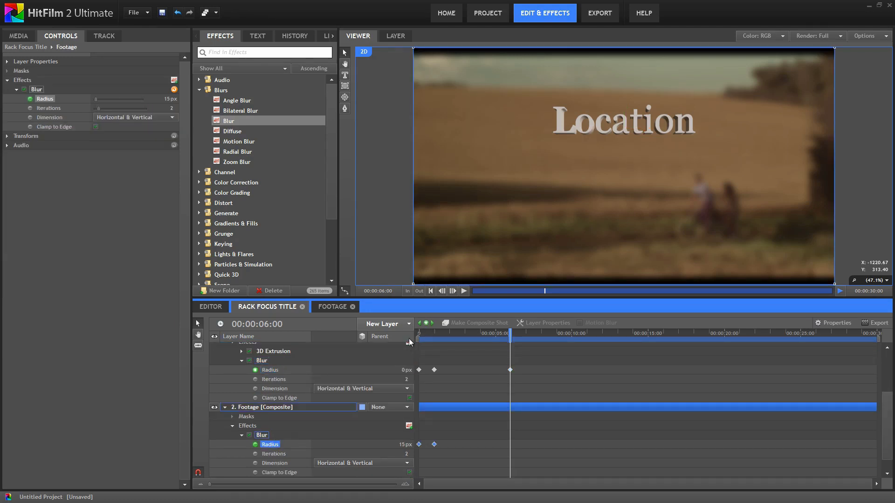
{"action": "left_click", "coordinate": [427, 323]}
{"action": "scroll", "coordinate": [472, 394], "scroll_direction": "up", "scroll_amount": 3}
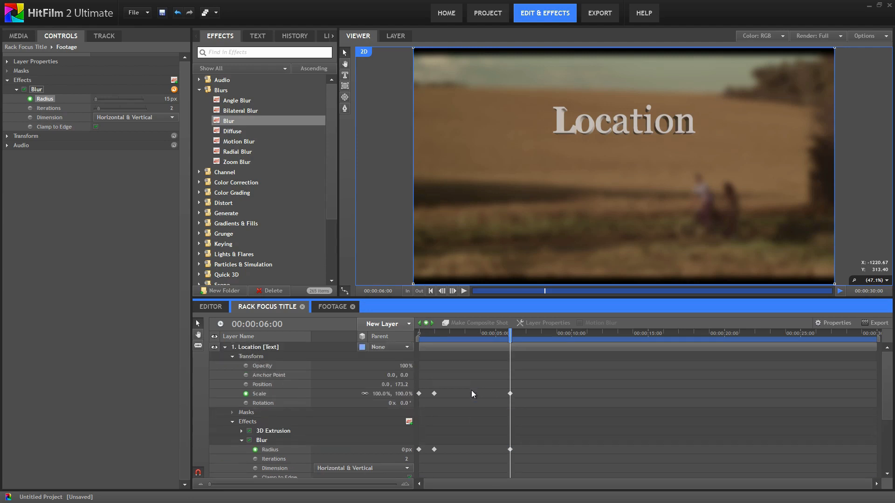
{"action": "left_click", "coordinate": [246, 366]}
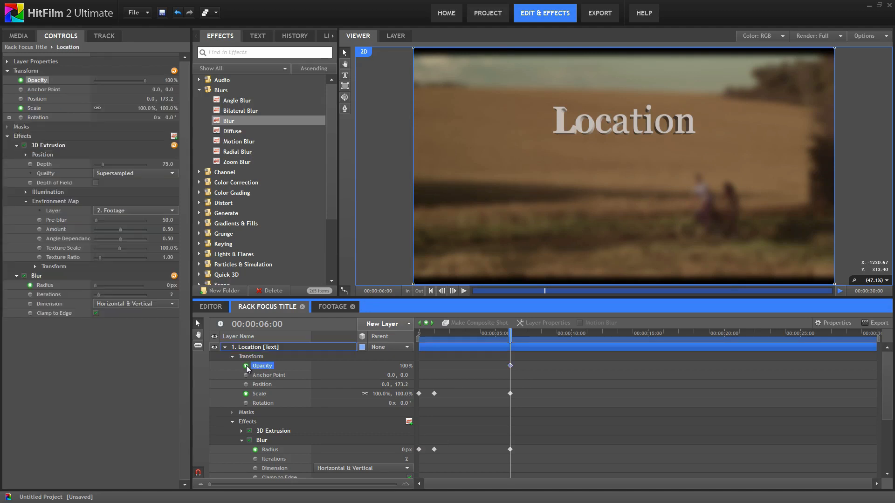
At seven seconds, set the Location title to 0% opacity and 90% scale
{"action": "left_click", "coordinate": [526, 336]}
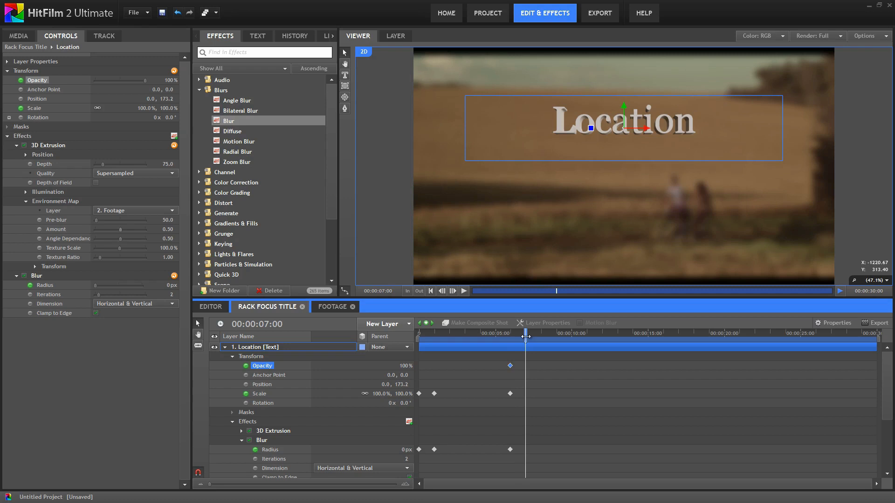
{"action": "left_click", "coordinate": [404, 366]}
{"action": "type", "text": "0"}
{"action": "key", "text": "Return"}
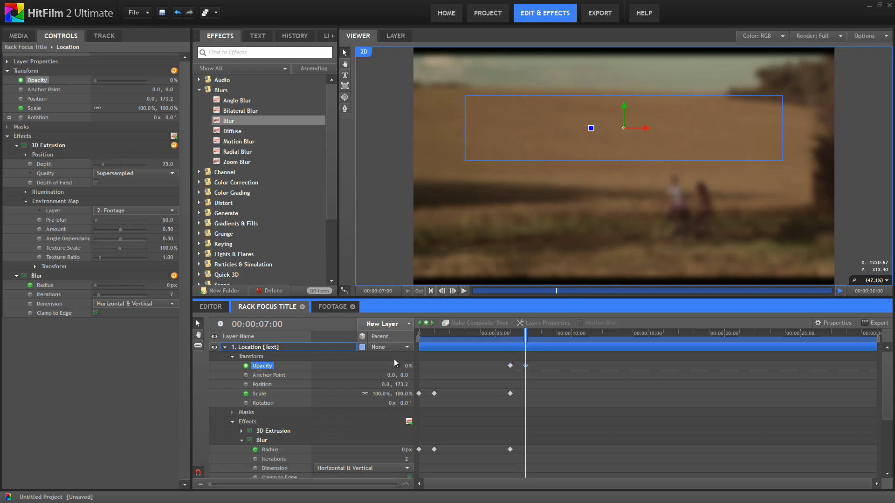
{"action": "left_click", "coordinate": [401, 395]}
{"action": "type", "text": "90"}
{"action": "key", "text": "Return"}
Set the title blur Radius to 5 px and the footage blur Radius to 0 px
{"action": "left_click", "coordinate": [405, 451]}
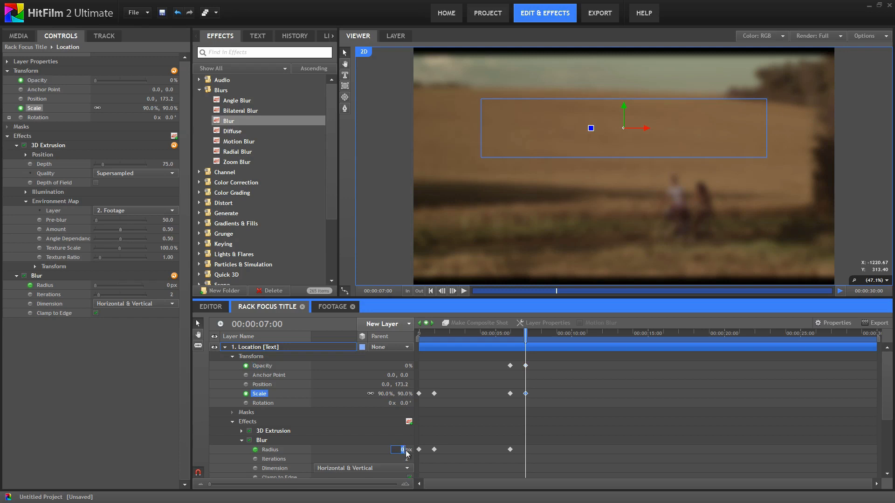
{"action": "type", "text": "5"}
{"action": "key", "text": "Return"}
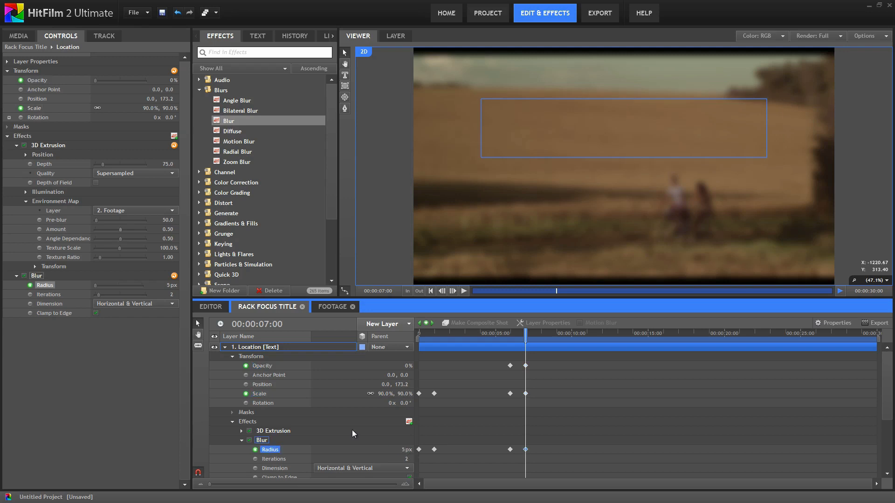
{"action": "scroll", "coordinate": [352, 430], "scroll_direction": "down", "scroll_amount": 3}
{"action": "left_click", "coordinate": [400, 444]}
{"action": "left_click", "coordinate": [401, 445]}
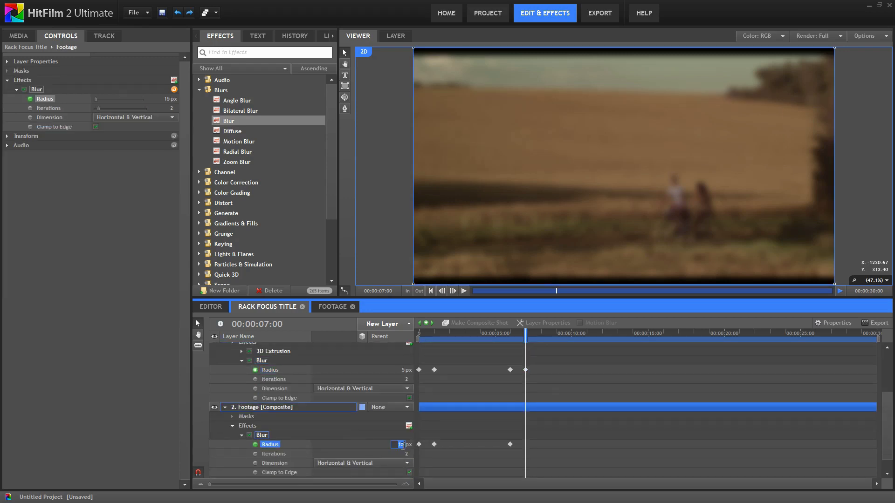
{"action": "type", "text": "0"}
{"action": "key", "text": "Return"}
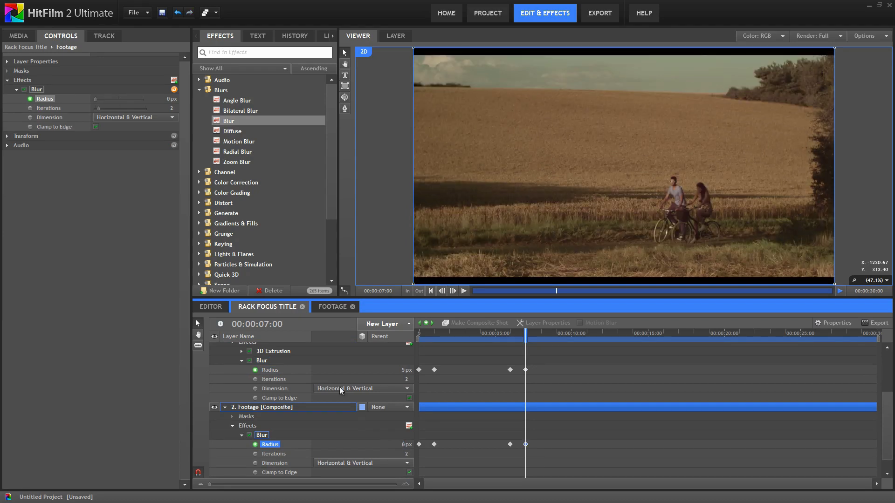
Save the project to the Desktop as Templates.hfp
{"action": "left_click", "coordinate": [133, 13]}
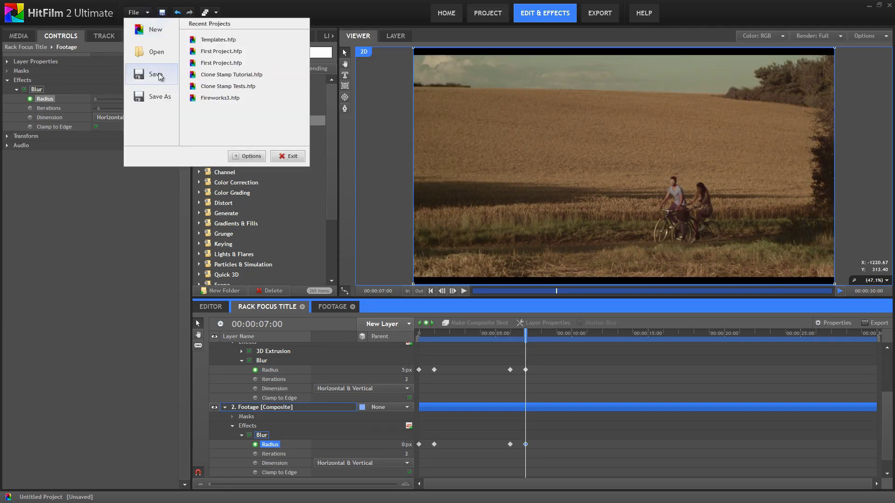
{"action": "left_click", "coordinate": [137, 74]}
{"action": "left_click", "coordinate": [41, 64]}
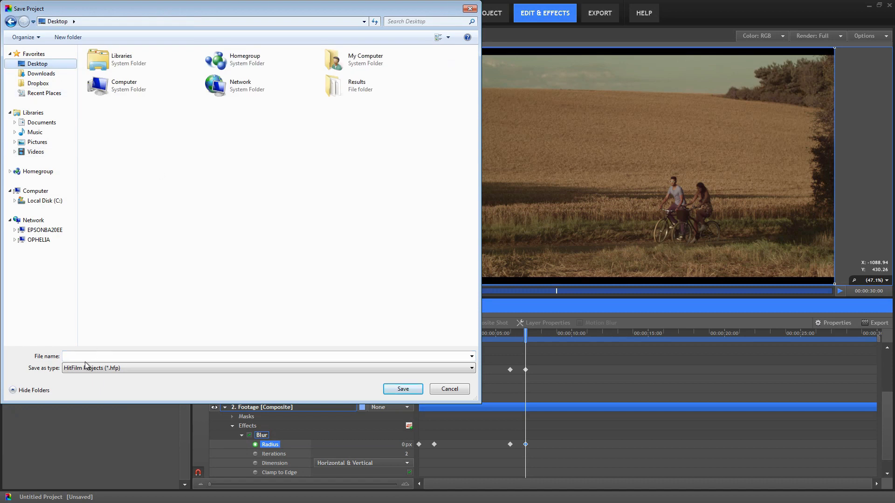
{"action": "type", "text": "Templates"}
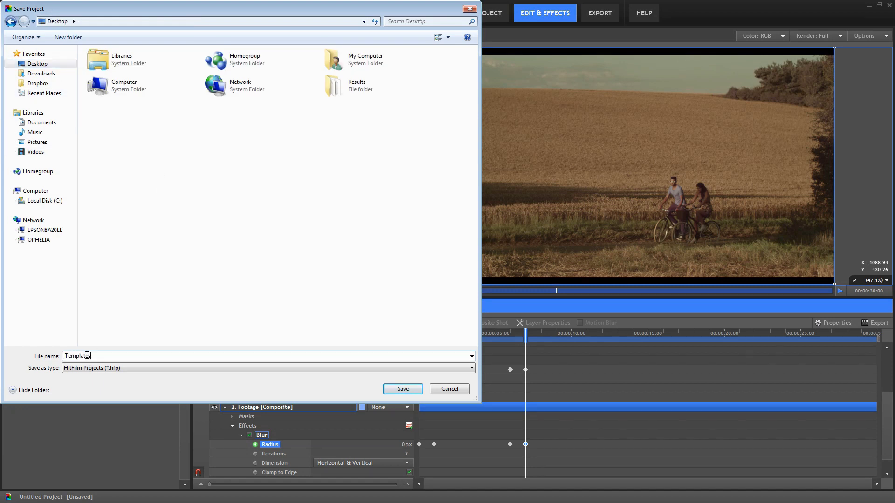
{"action": "left_click", "coordinate": [409, 387]}
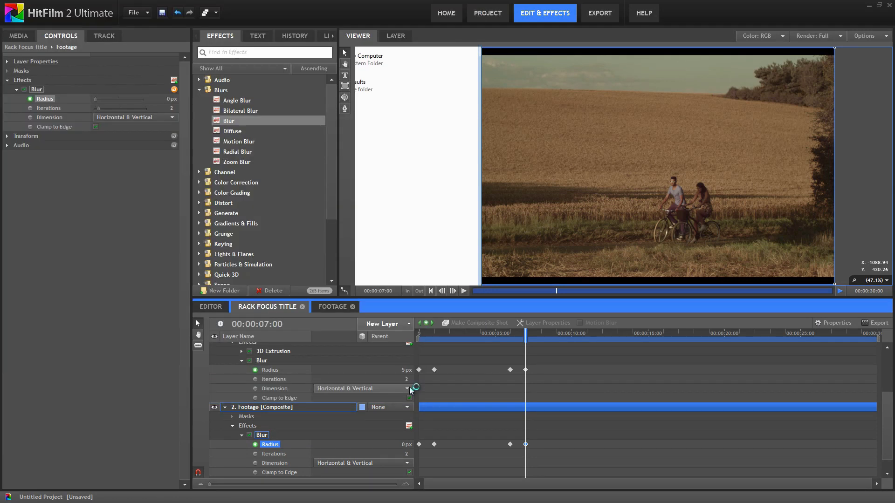
{"action": "left_click_drag", "start_coordinate": [430, 335], "coordinate": [419, 336]}
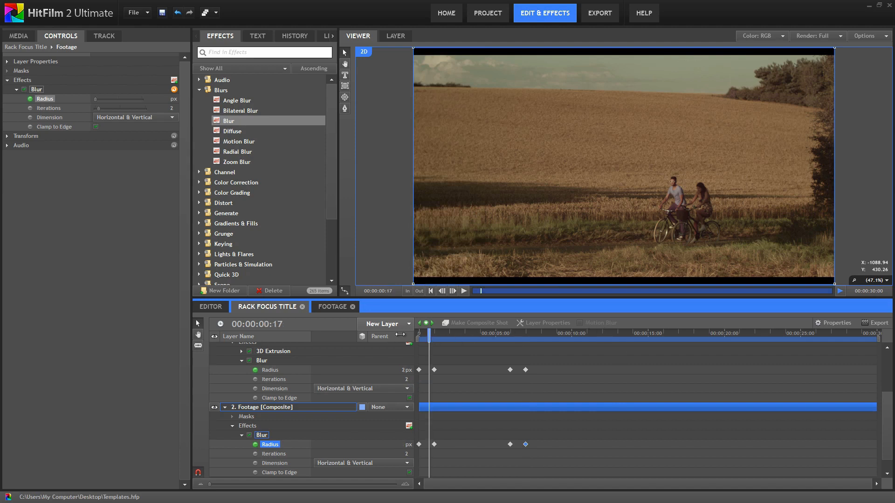
{"action": "left_click", "coordinate": [465, 290]}
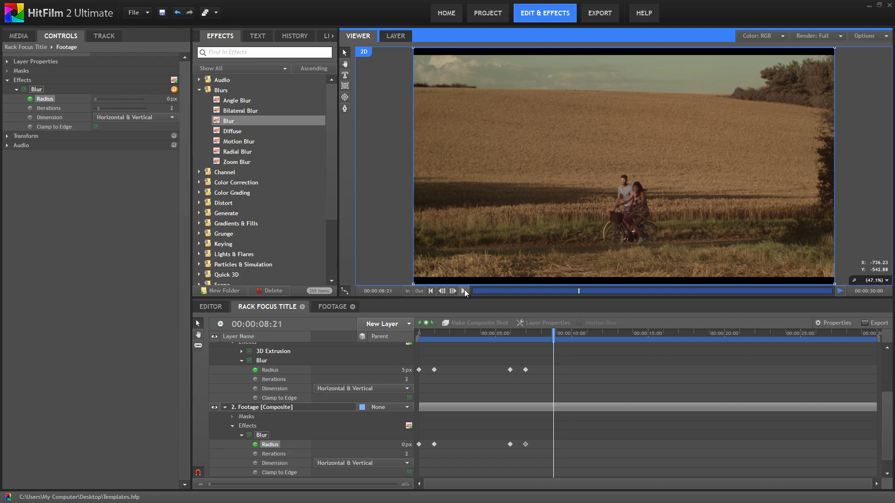
Replace the Footage composite's clip with a three-line 'Add Footage Here' text placeholder
{"action": "left_click", "coordinate": [333, 307]}
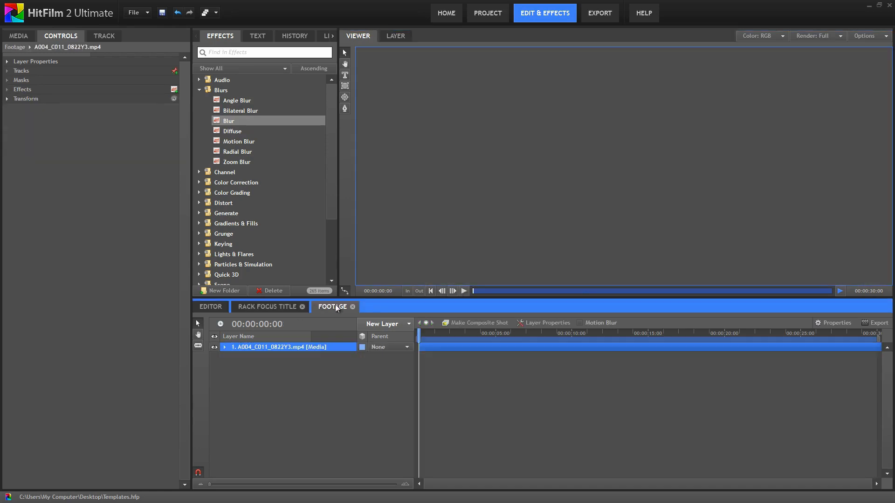
{"action": "key", "text": "Delete"}
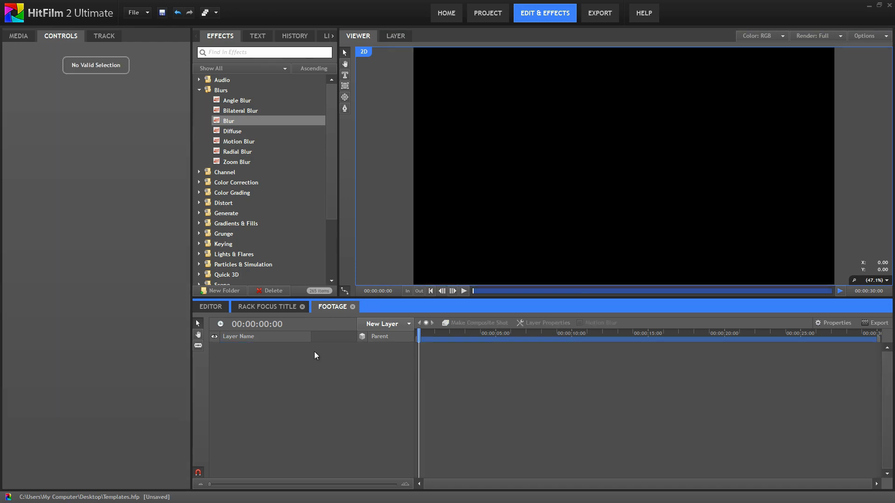
{"action": "left_click_drag", "start_coordinate": [540, 129], "coordinate": [744, 267]}
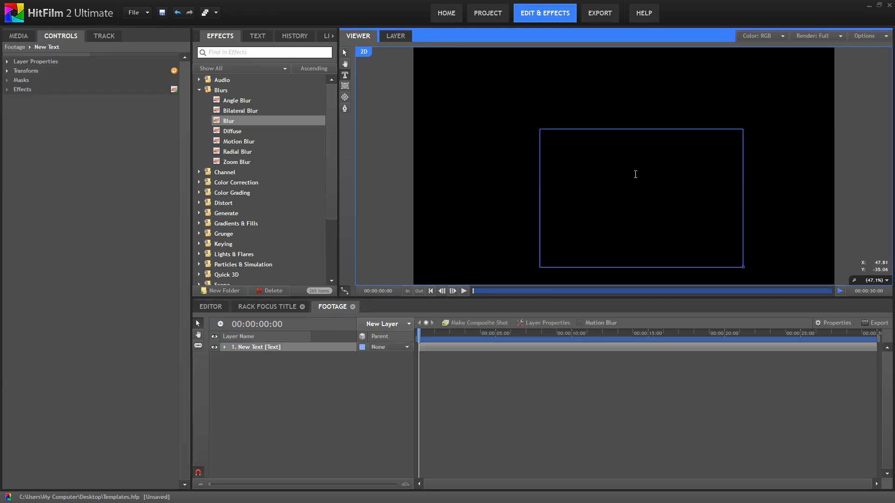
{"action": "type", "text": "Add"}
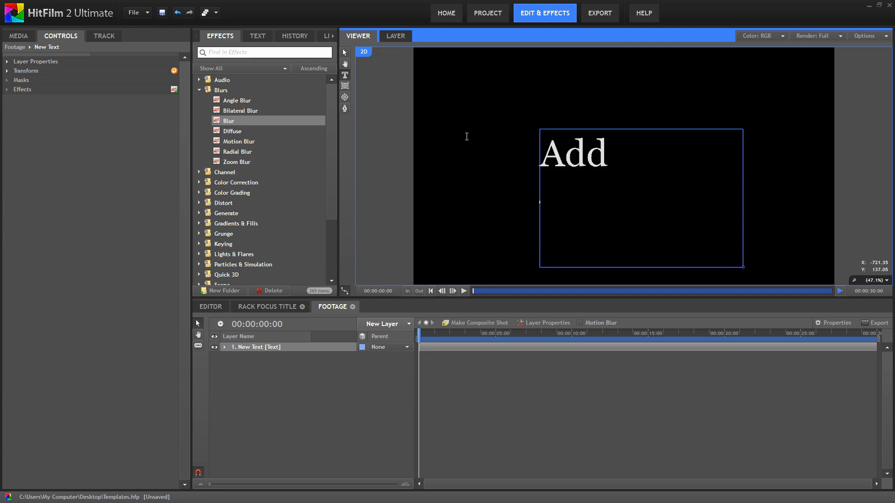
{"action": "key", "text": "Return"}
{"action": "type", "text": "Footage"}
{"action": "key", "text": "Return"}
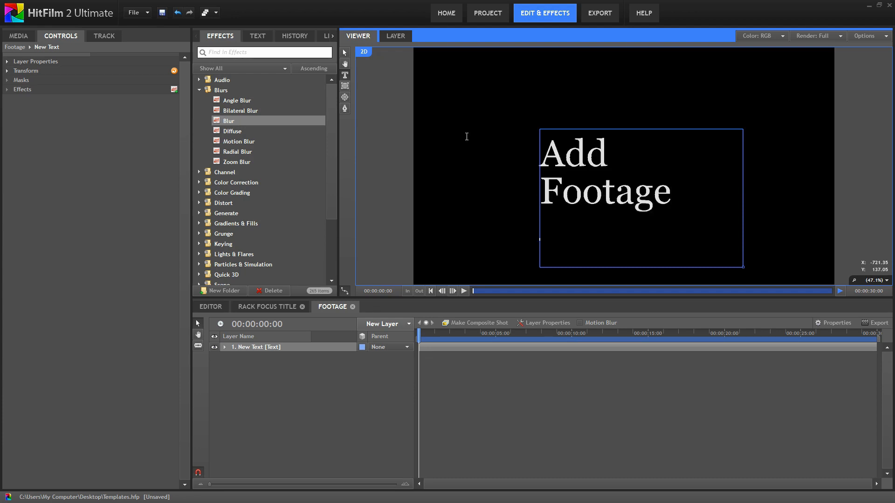
{"action": "type", "text": "Here"}
Centre-align the 'Add Footage Here' text and move it slightly lower
{"action": "left_click_drag", "start_coordinate": [623, 229], "coordinate": [532, 156]}
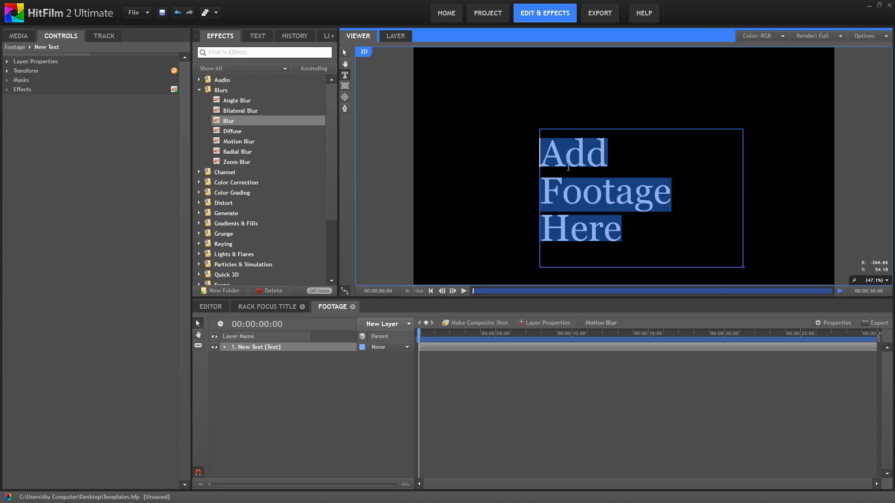
{"action": "left_click", "coordinate": [257, 36]}
{"action": "left_click", "coordinate": [221, 144]}
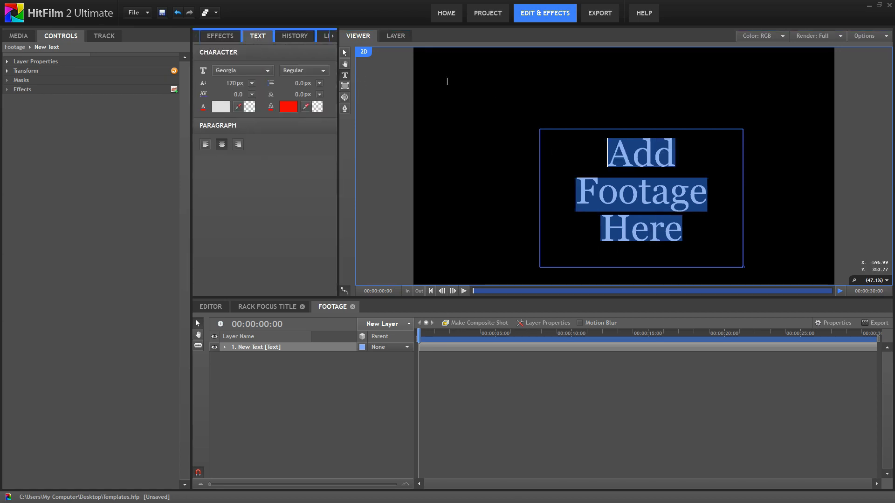
{"action": "left_click", "coordinate": [345, 52]}
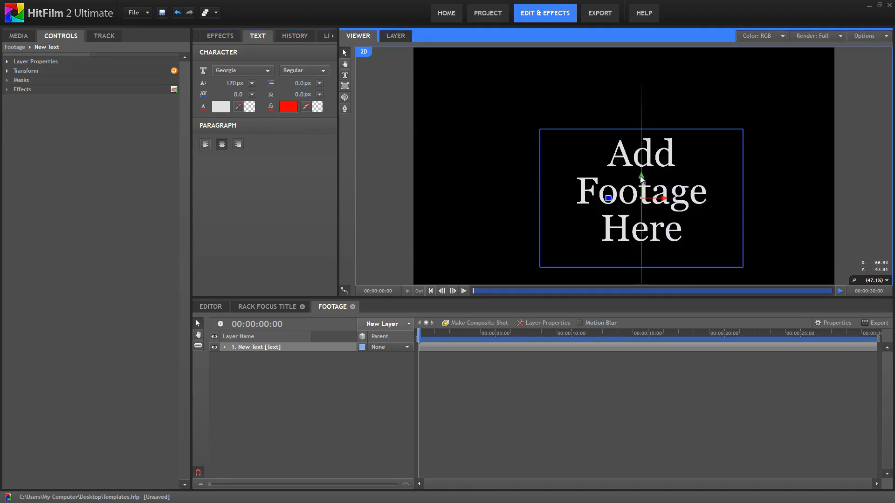
{"action": "left_click_drag", "start_coordinate": [641, 178], "coordinate": [643, 197]}
Open the Rack Focus Title composite settings and select the seconds of its 30-second duration
{"action": "left_click", "coordinate": [266, 306]}
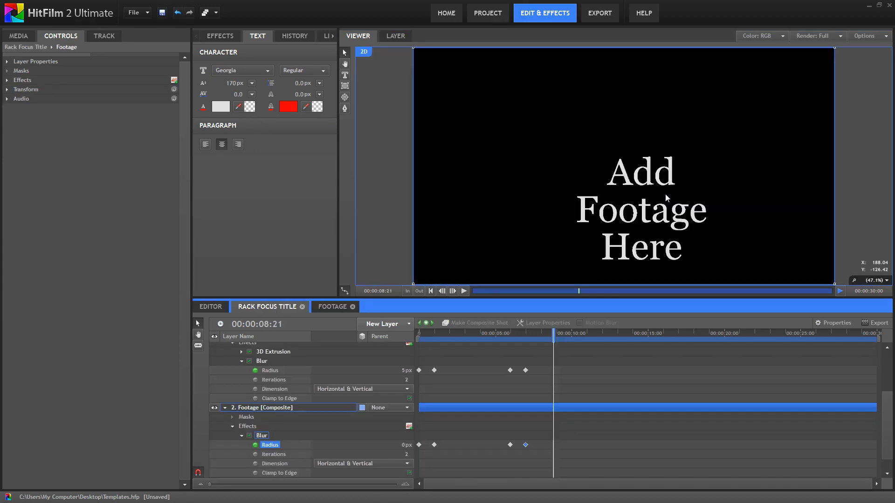
{"action": "left_click", "coordinate": [528, 333]}
{"action": "left_click", "coordinate": [843, 326]}
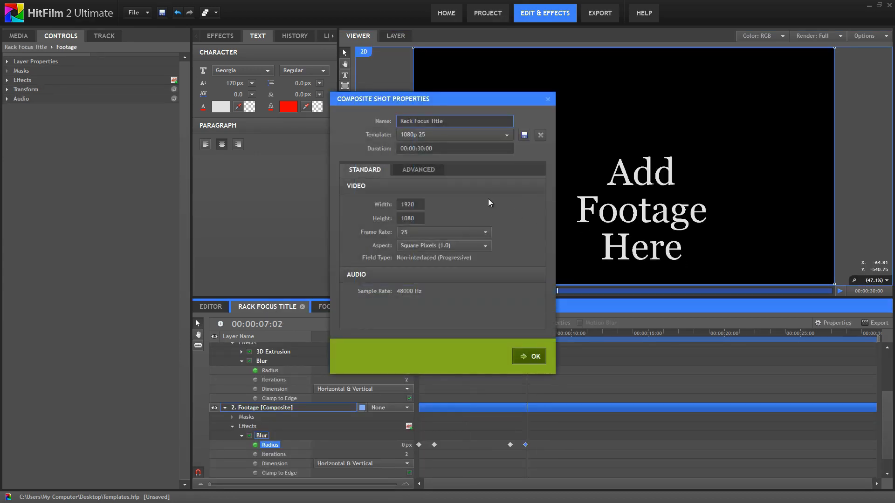
{"action": "left_click_drag", "start_coordinate": [419, 148], "coordinate": [424, 148]}
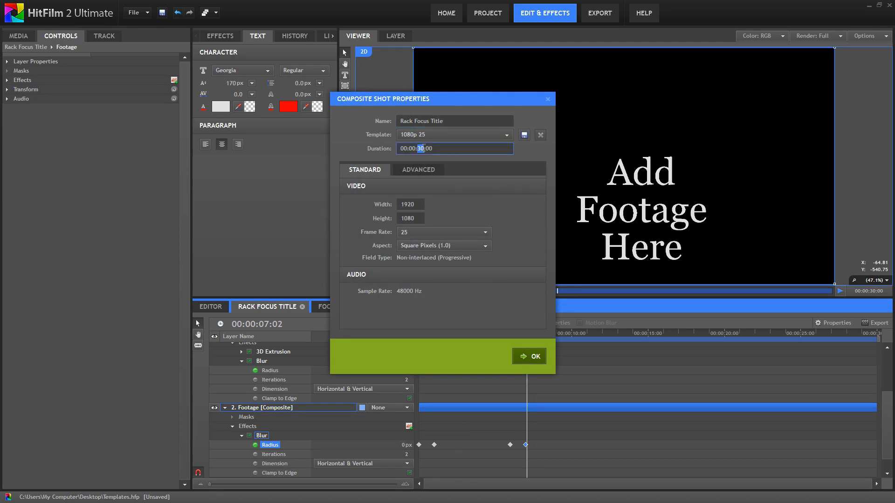
Set Rack Focus Title to 07 seconds, nudge the Footage placeholder left, then show the media list
{"action": "type", "text": "07"}
{"action": "key", "text": "Return"}
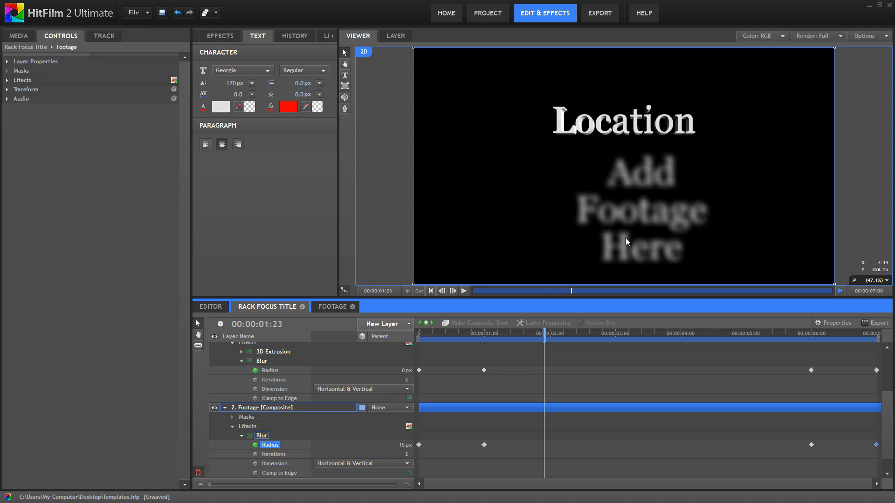
{"action": "left_click", "coordinate": [332, 306]}
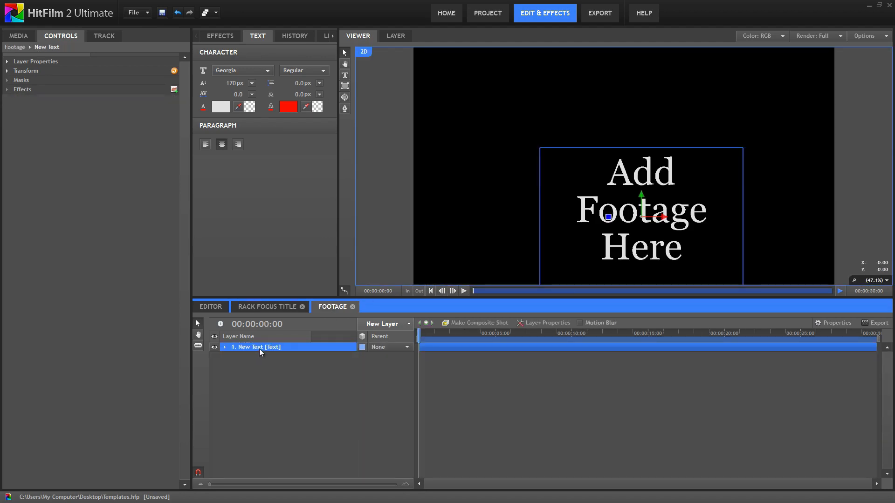
{"action": "left_click", "coordinate": [7, 71]}
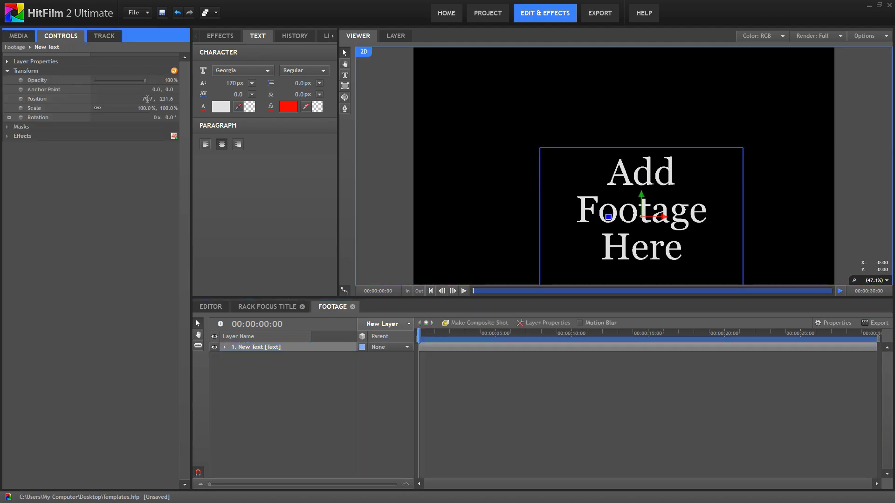
{"action": "left_click_drag", "start_coordinate": [149, 99], "coordinate": [146, 99]}
{"action": "left_click", "coordinate": [267, 307]}
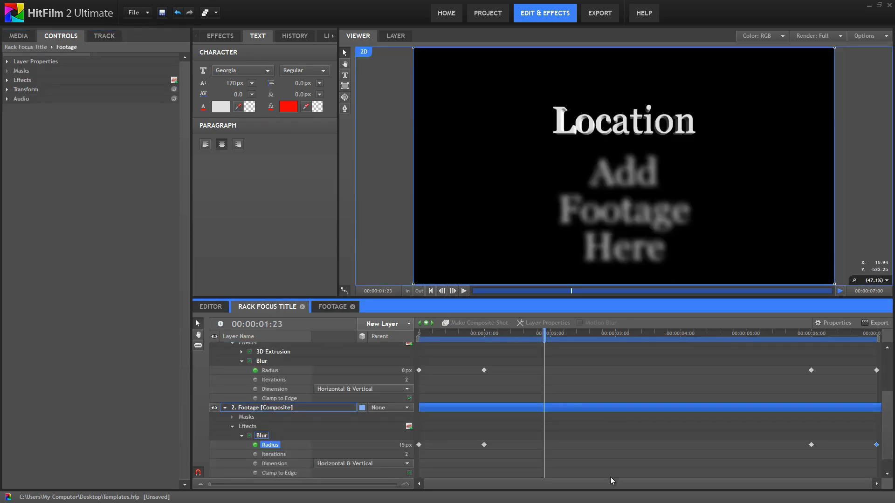
{"action": "left_click", "coordinate": [18, 36]}
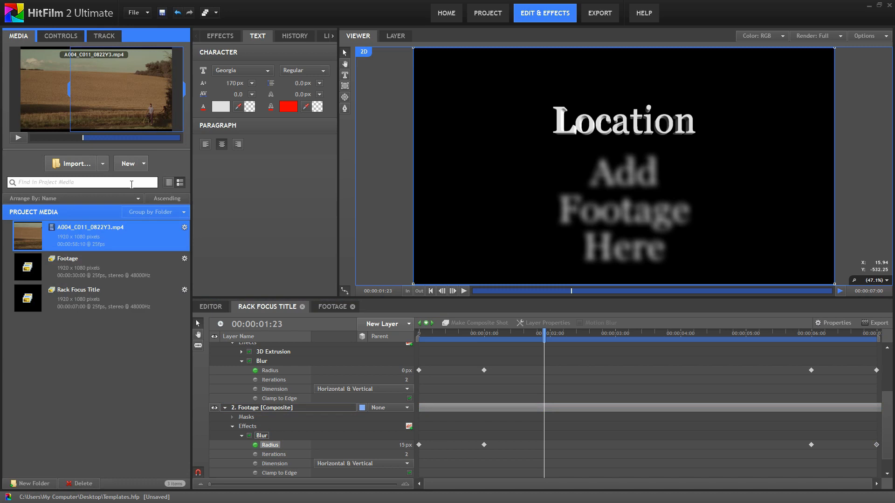
Create a new composite shot named 'Lens Flare Title'
{"action": "left_click", "coordinate": [133, 164]}
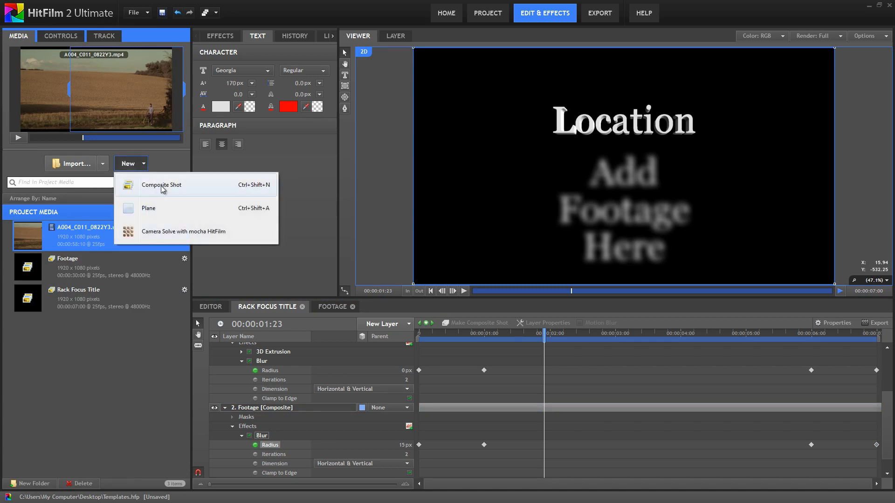
{"action": "left_click", "coordinate": [161, 186]}
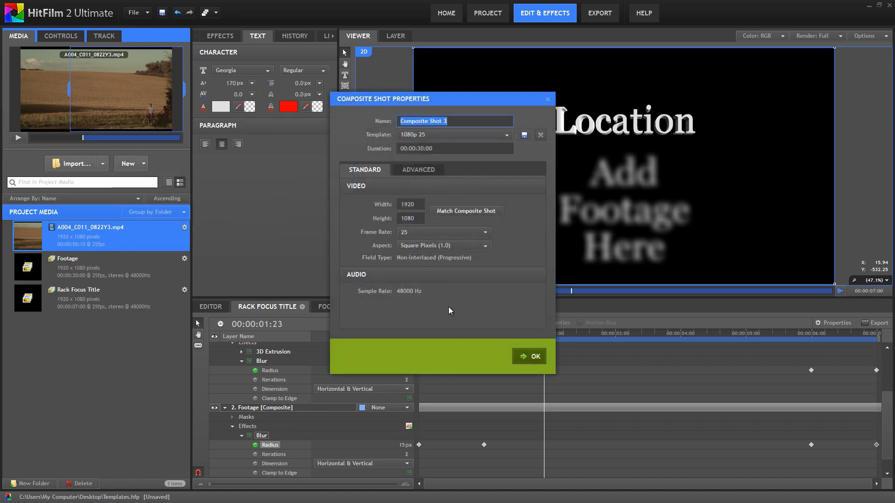
{"action": "type", "text": "Lens Flare"}
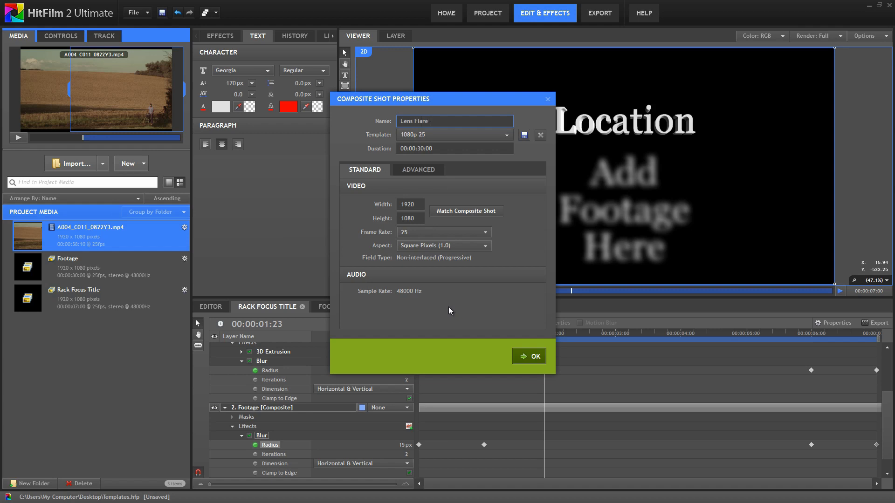
{"action": "type", "text": " Title"}
{"action": "key", "text": "Return"}
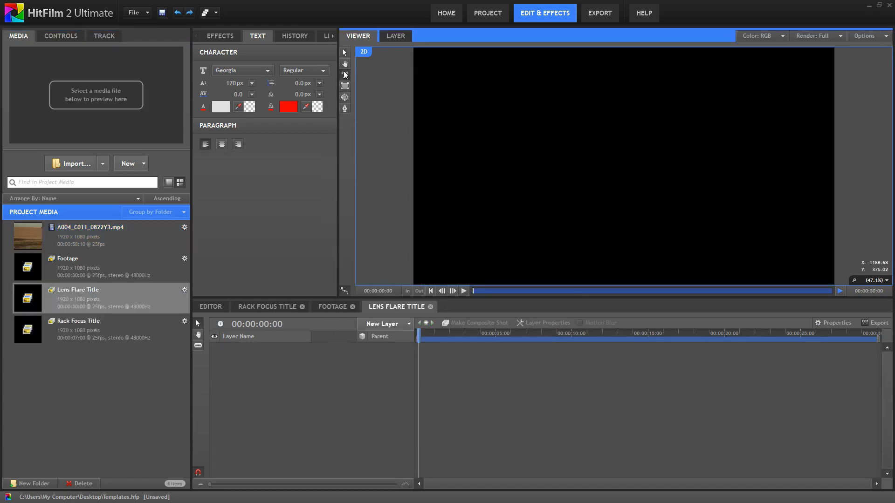
Add a text box across the upper frame reading 'Actor's Name'
{"action": "left_click", "coordinate": [466, 135]}
{"action": "left_click_drag", "start_coordinate": [474, 145], "coordinate": [773, 163]}
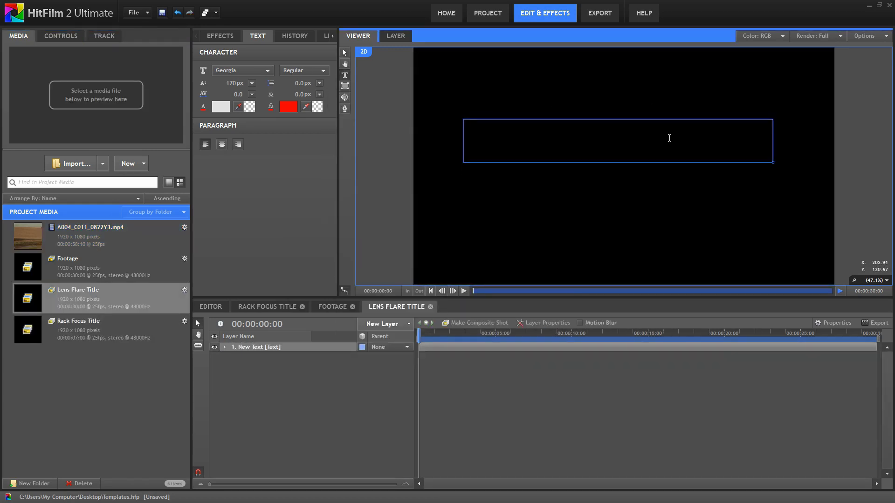
{"action": "type", "text": "Actor's Name"}
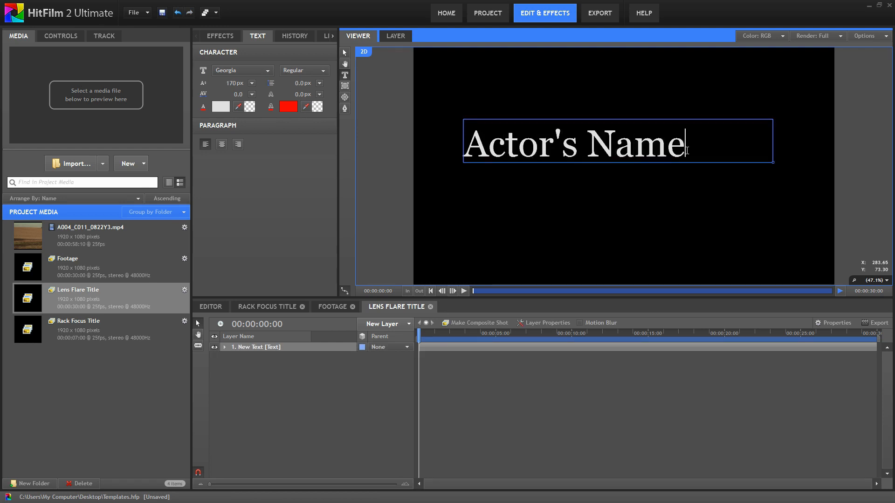
{"action": "left_click_drag", "start_coordinate": [686, 150], "coordinate": [452, 155]}
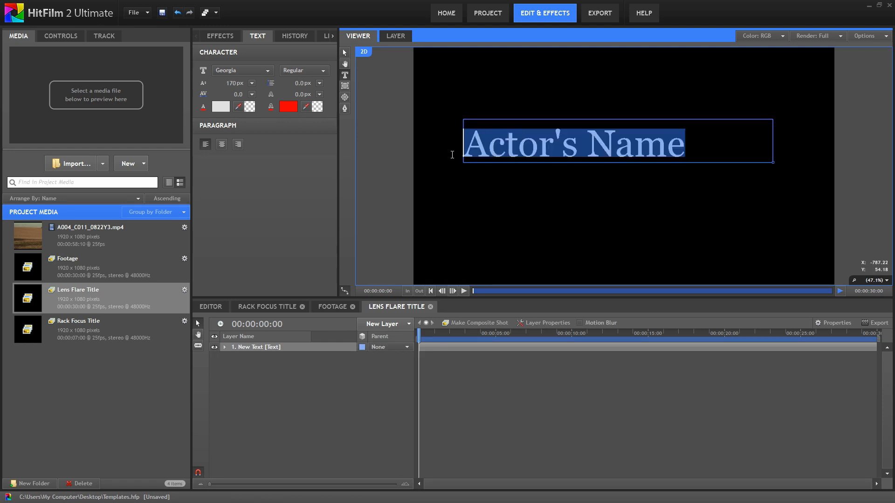
Format the text as Arial Bold Italic, 100 px, centre-aligned
{"action": "left_click", "coordinate": [268, 70]}
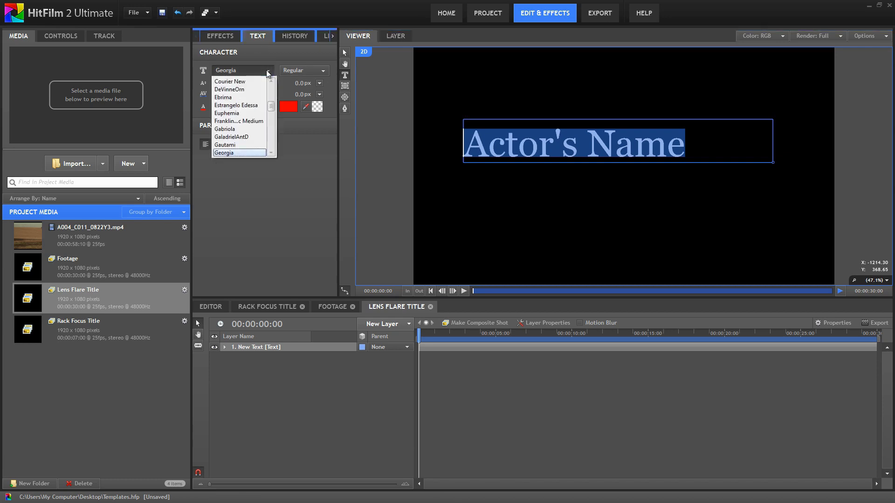
{"action": "scroll", "coordinate": [272, 105], "scroll_direction": "up", "scroll_amount": 5}
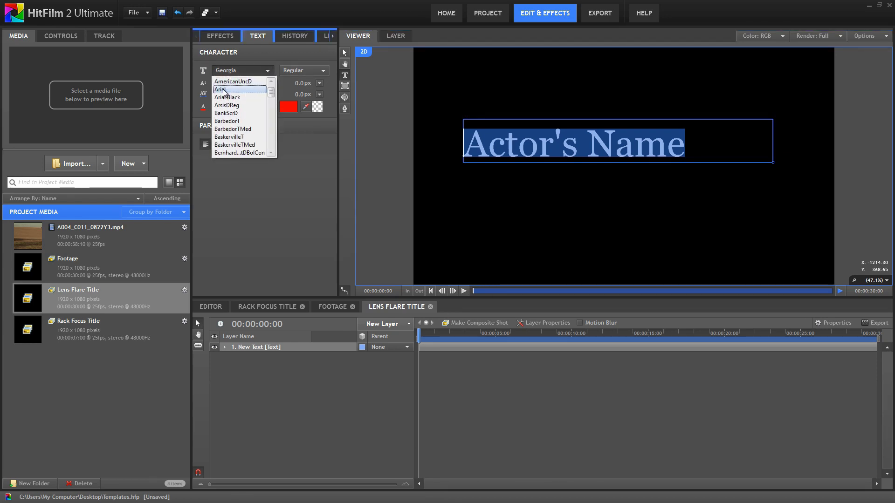
{"action": "left_click", "coordinate": [227, 93]}
{"action": "left_click", "coordinate": [323, 71]}
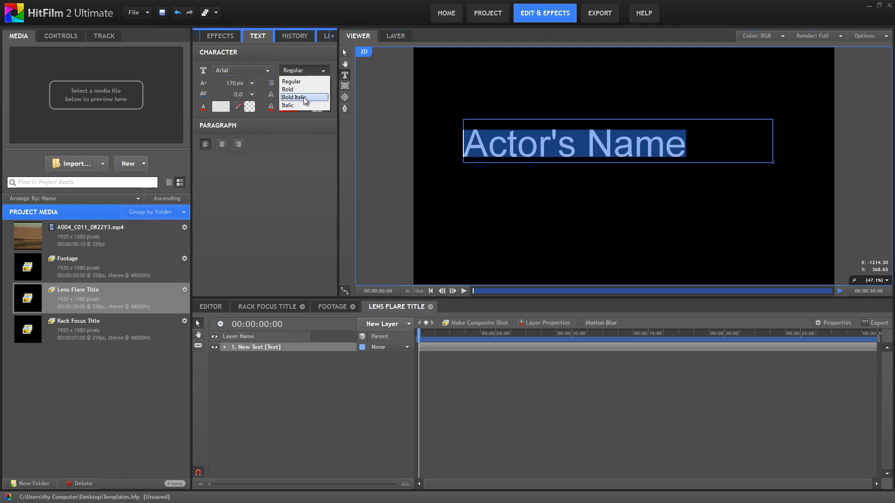
{"action": "left_click", "coordinate": [303, 96]}
{"action": "left_click", "coordinate": [233, 83]}
{"action": "type", "text": "1"}
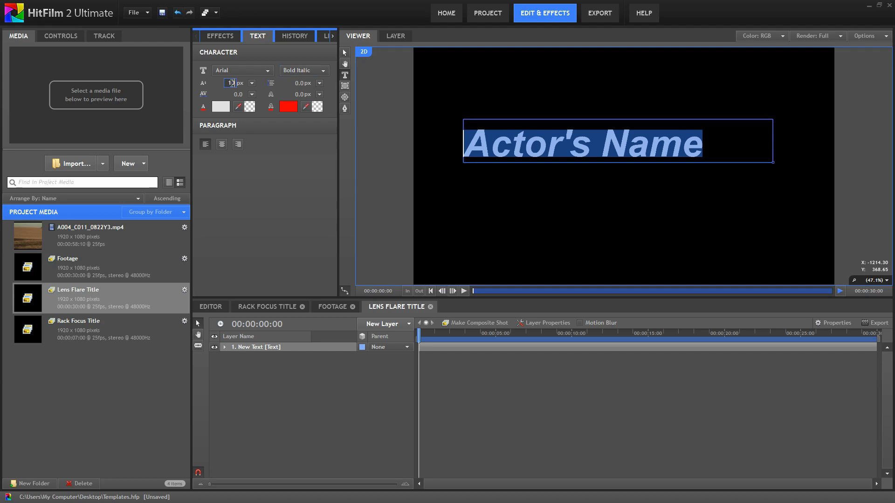
{"action": "type", "text": "00"}
{"action": "key", "text": "Return"}
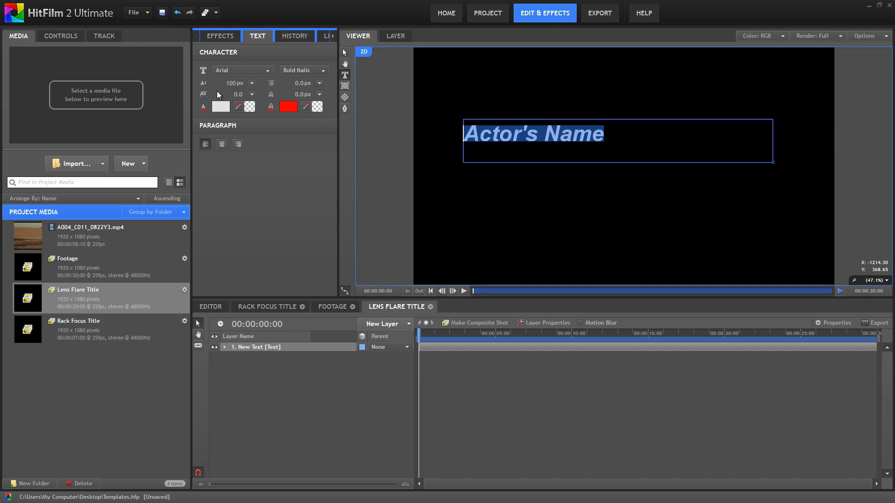
{"action": "left_click", "coordinate": [222, 144]}
Give the text a light blue fill and shrink the text box to fit
{"action": "left_click", "coordinate": [221, 107]}
{"action": "left_click_drag", "start_coordinate": [549, 190], "coordinate": [553, 168]}
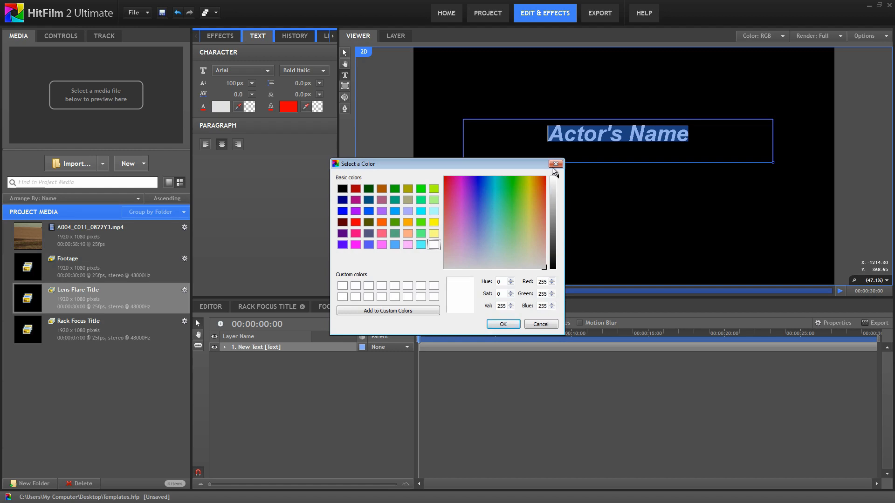
{"action": "left_click", "coordinate": [485, 252]}
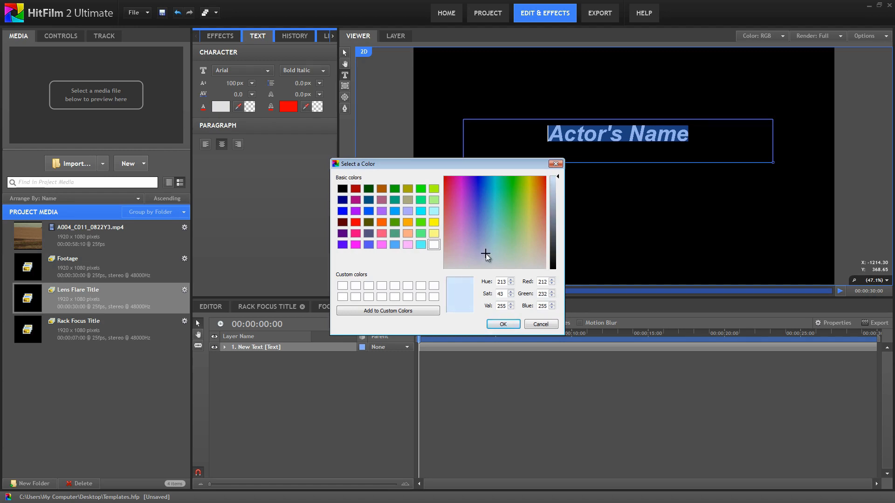
{"action": "left_click", "coordinate": [504, 324]}
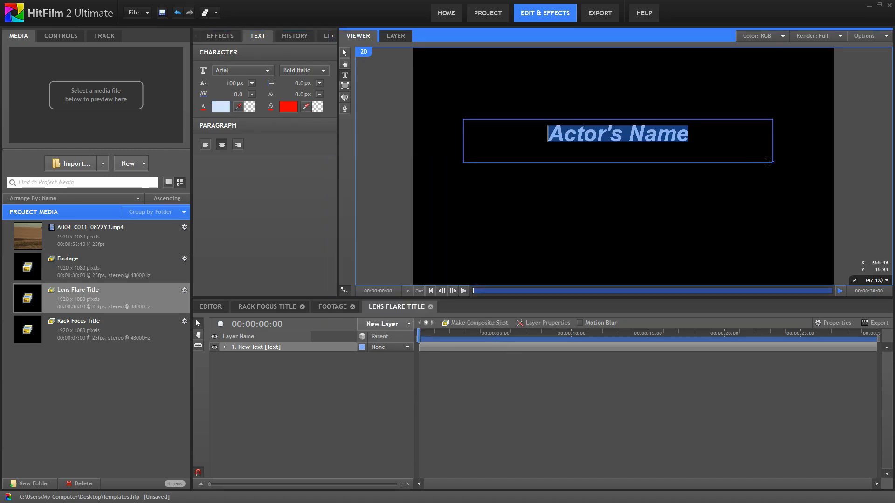
{"action": "left_click_drag", "start_coordinate": [772, 162], "coordinate": [772, 149]}
Place Actor's Name at position -250, -250 with a Position keyframe, then add a new plane layer
{"action": "left_click", "coordinate": [610, 150]}
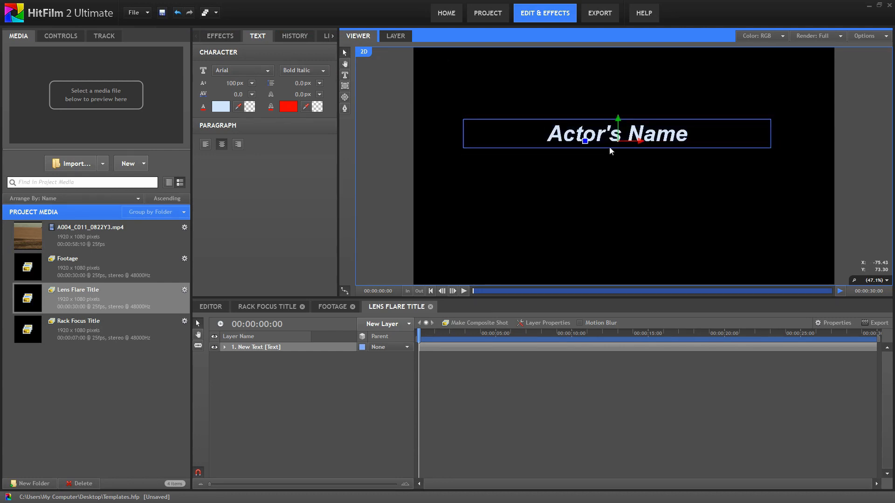
{"action": "left_click", "coordinate": [422, 339]}
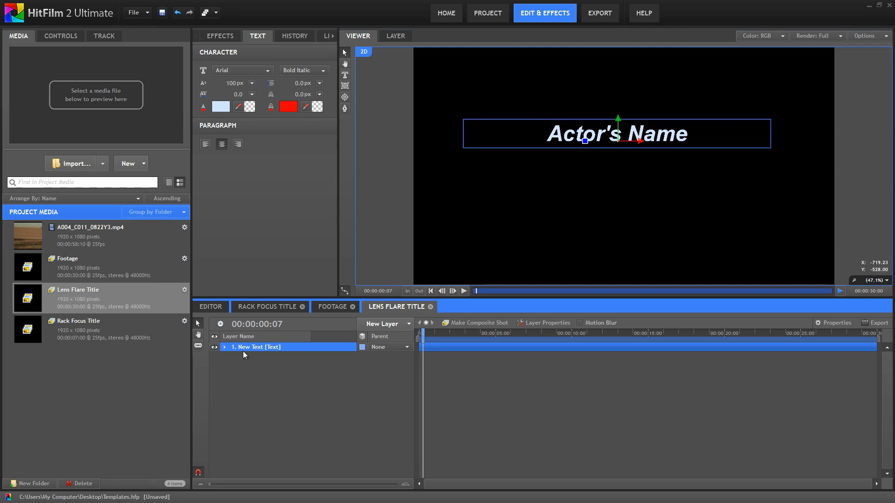
{"action": "left_click", "coordinate": [61, 41]}
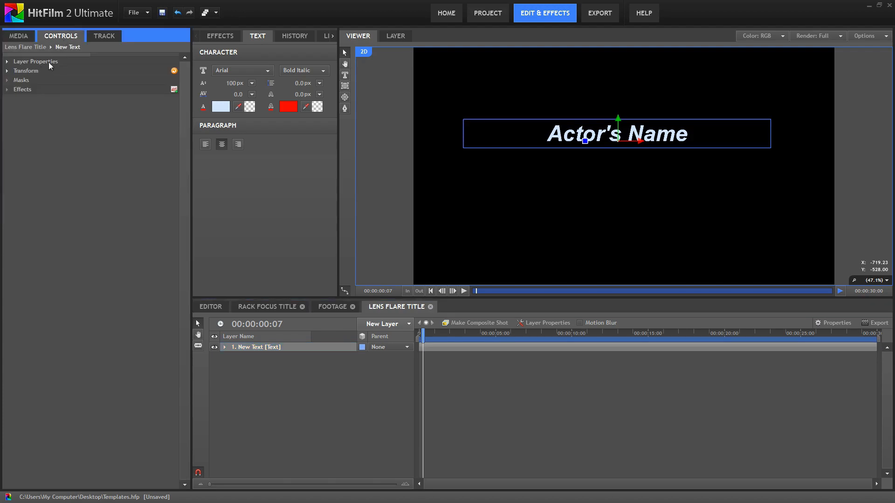
{"action": "left_click", "coordinate": [7, 71]}
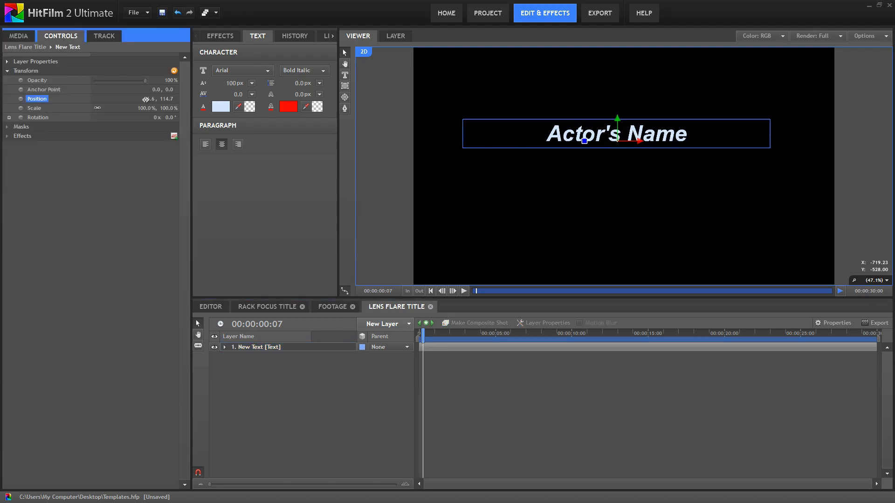
{"action": "left_click", "coordinate": [146, 99]}
{"action": "type", "text": "-250"}
{"action": "key", "text": "Tab"}
{"action": "type", "text": "-2"}
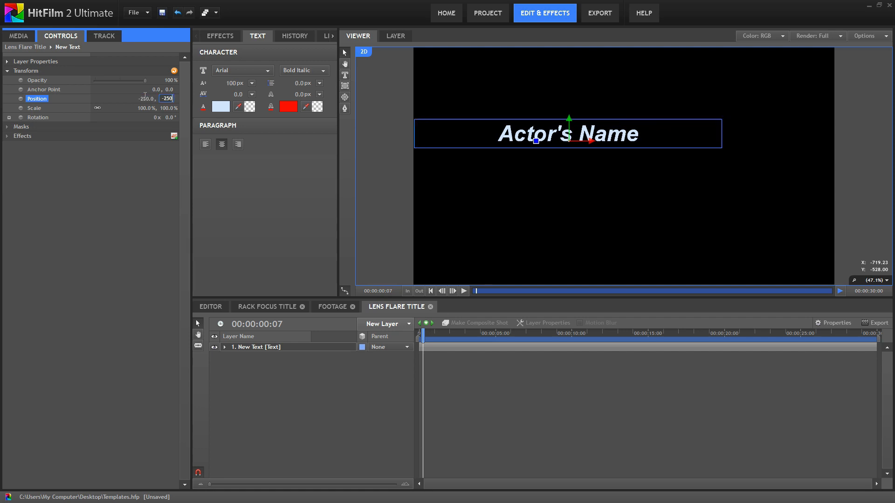
{"action": "key", "text": "Return"}
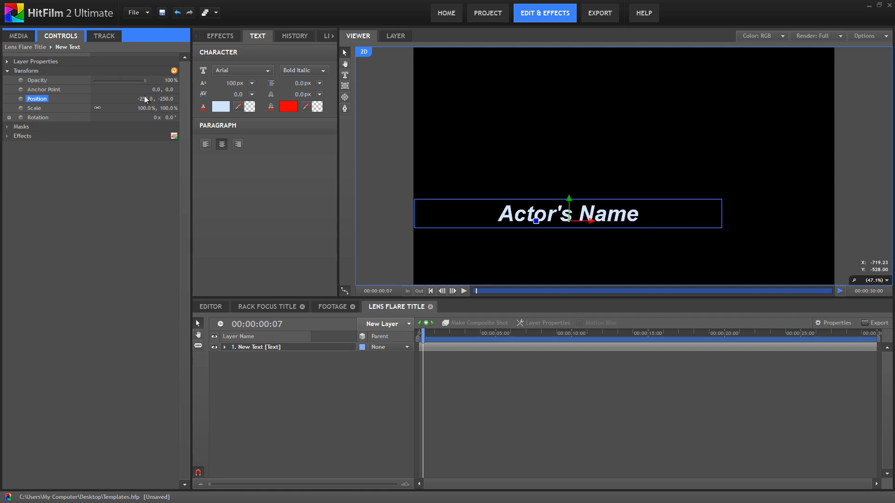
{"action": "left_click", "coordinate": [21, 99]}
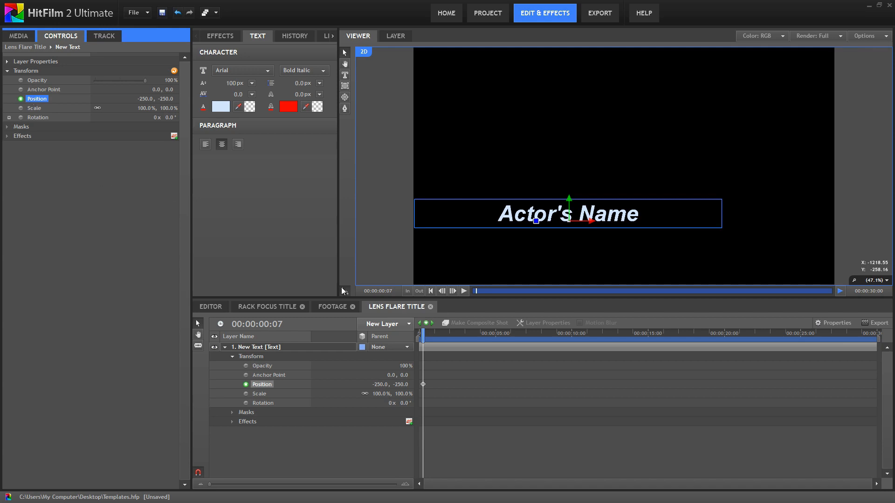
{"action": "left_click", "coordinate": [406, 326]}
{"action": "left_click", "coordinate": [396, 342]}
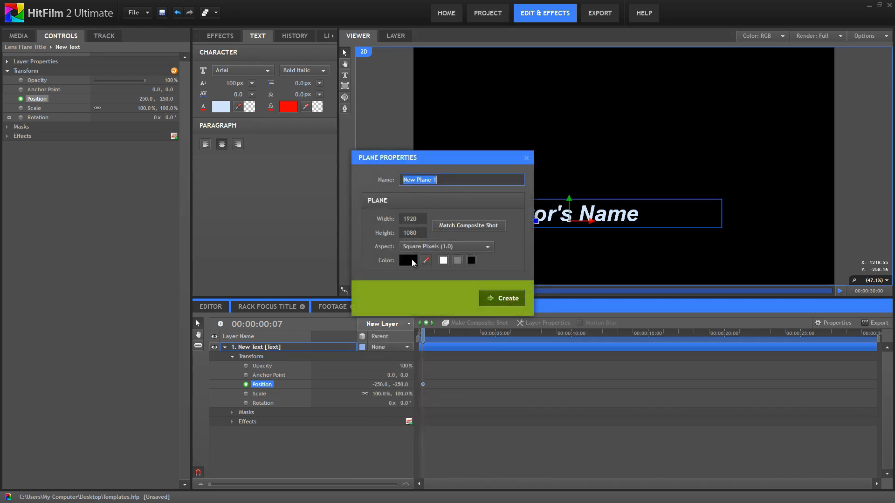
Create the 'Lens Flare' plane and apply the Light Flares effect from Lights & Flares
{"action": "type", "text": "Lens Fla"}
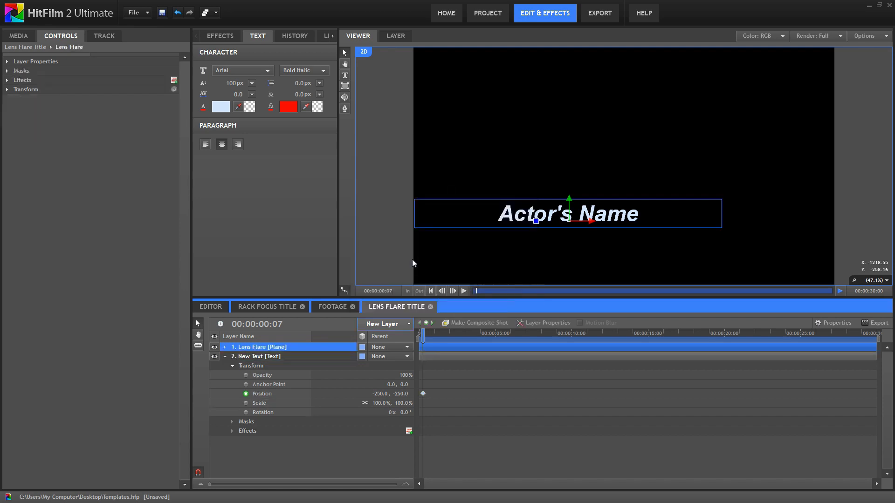
{"action": "left_click", "coordinate": [220, 36]}
{"action": "left_click", "coordinate": [200, 90]}
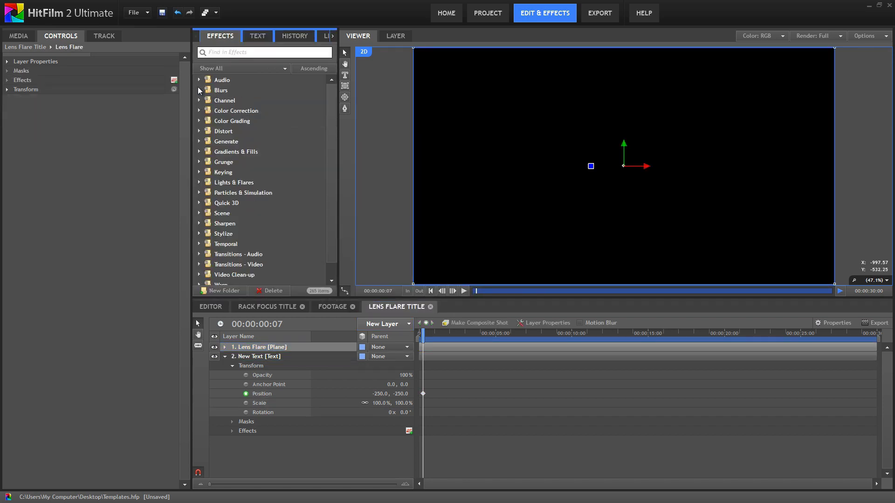
{"action": "left_click", "coordinate": [199, 183]}
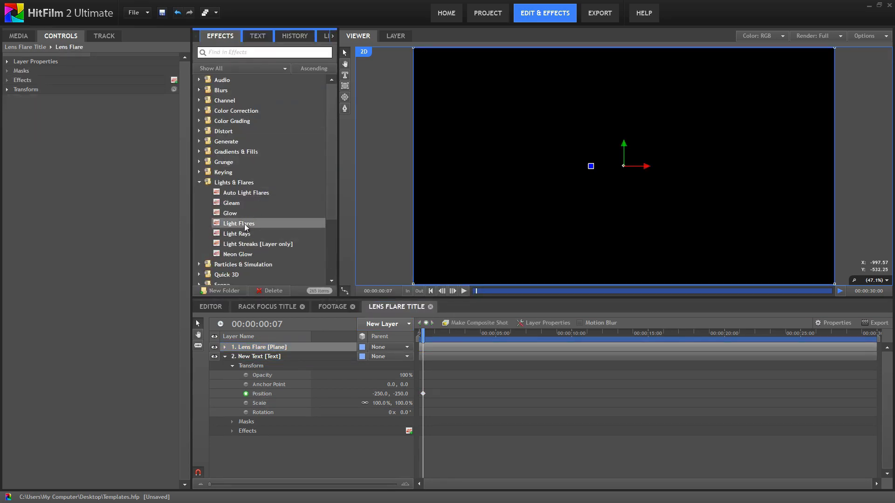
{"action": "left_click_drag", "start_coordinate": [246, 227], "coordinate": [360, 345]}
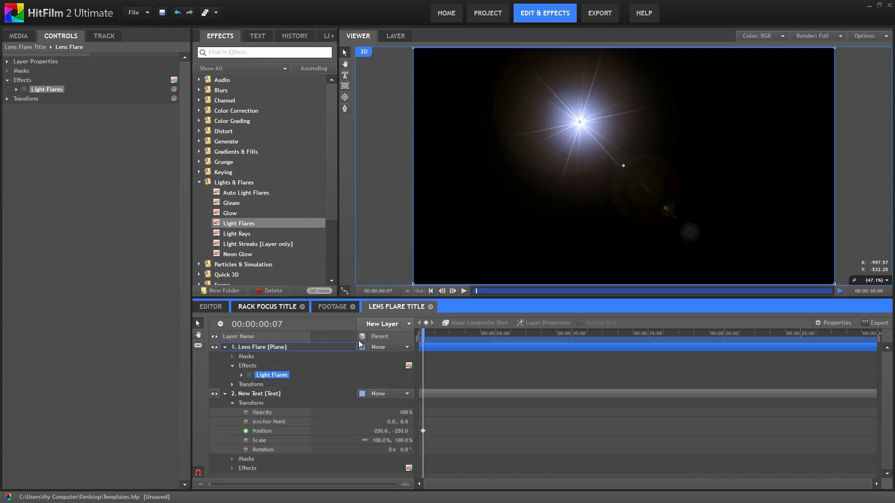
Set the flare type to Anamorphic enterprise with intensity 0.70
{"action": "left_click", "coordinate": [17, 89]}
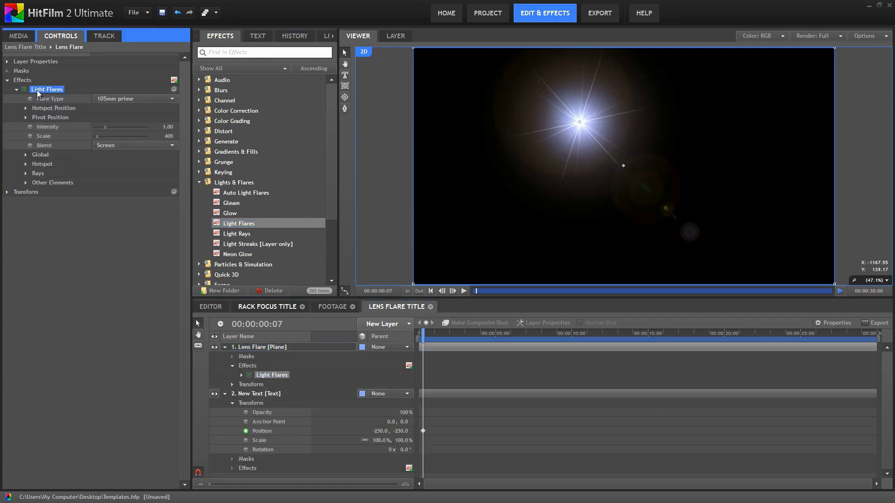
{"action": "left_click", "coordinate": [152, 99]}
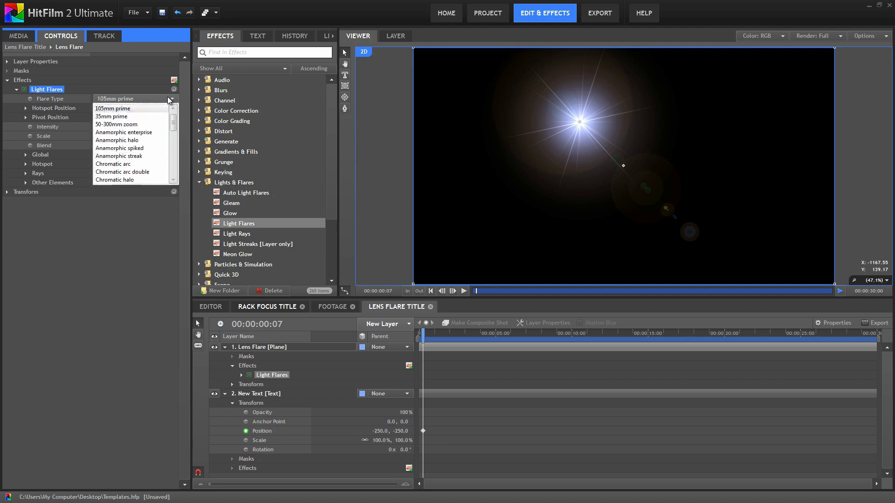
{"action": "left_click", "coordinate": [163, 133]}
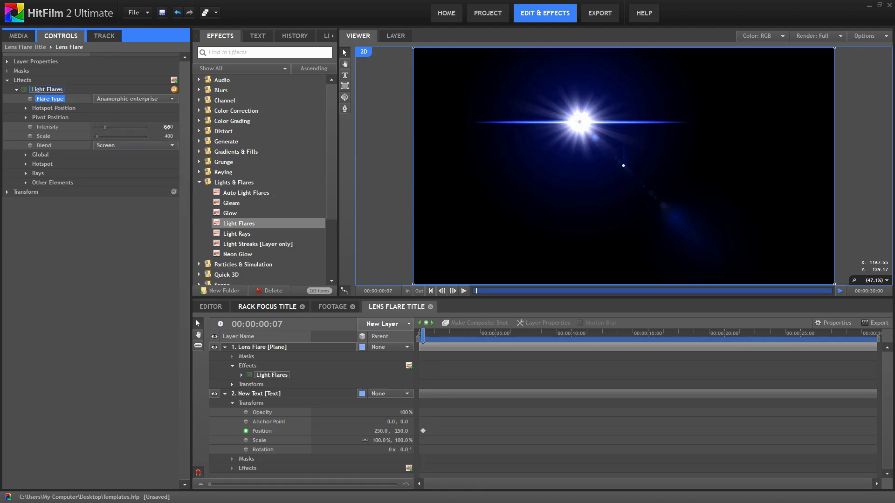
{"action": "left_click", "coordinate": [167, 126]}
{"action": "type", "text": "0.7"}
{"action": "key", "text": "Return"}
Set the Lens Flare plane's blend mode to Add so the text shows through
{"action": "left_click", "coordinate": [7, 61]}
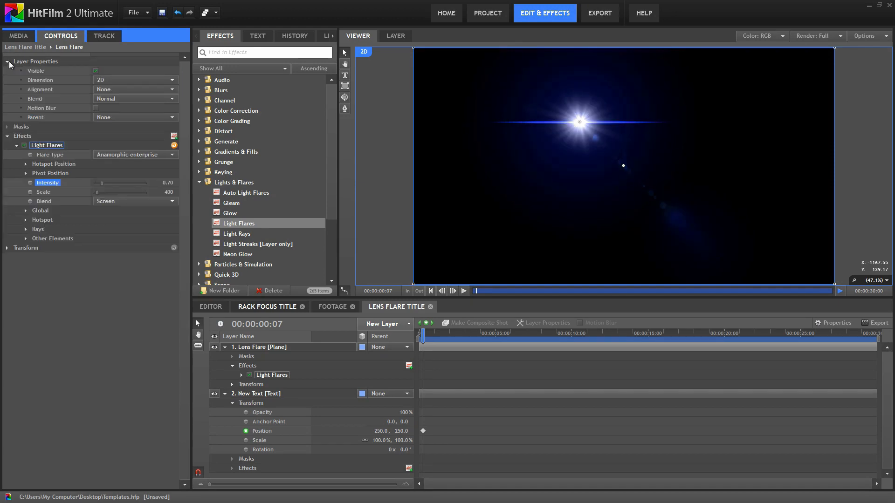
{"action": "left_click", "coordinate": [133, 99]}
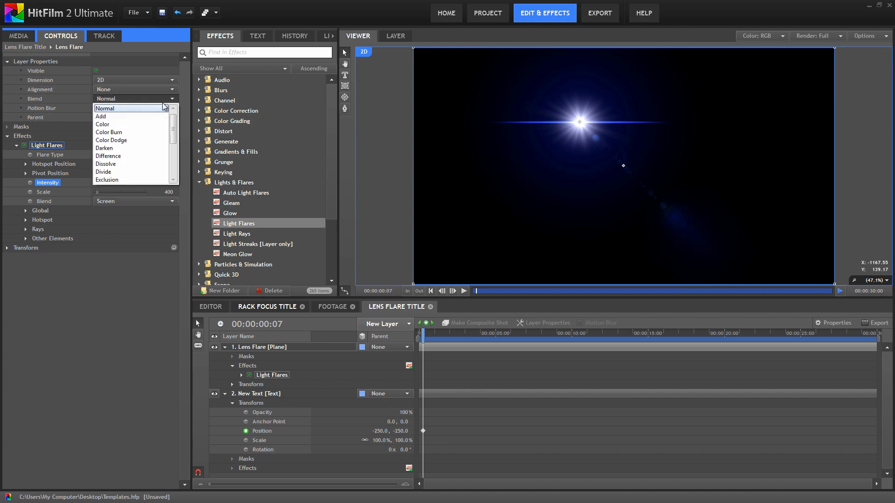
{"action": "left_click", "coordinate": [123, 117]}
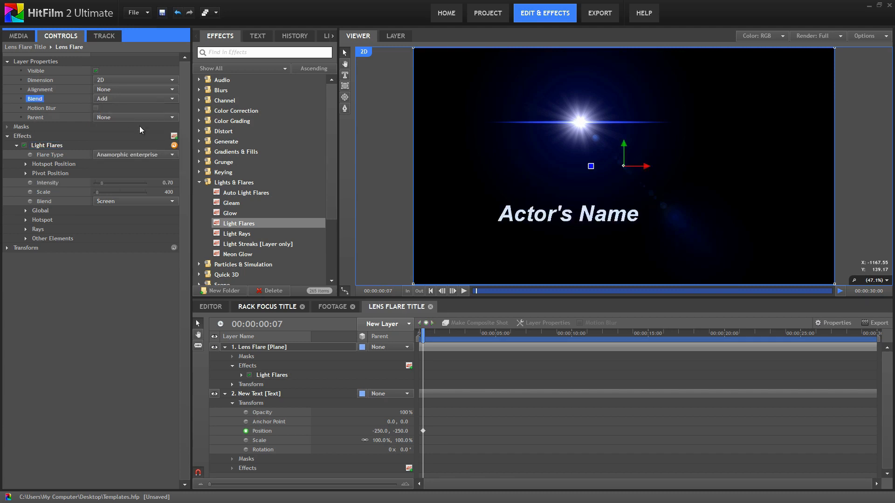
Move the flare hotspot centre to 68, -253 at the right end of Actor's Name
{"action": "left_click", "coordinate": [8, 62]}
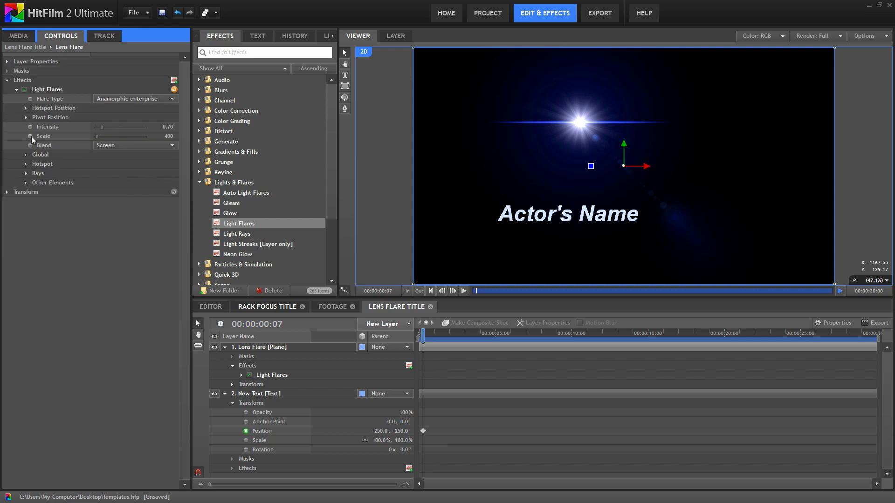
{"action": "left_click", "coordinate": [25, 108]}
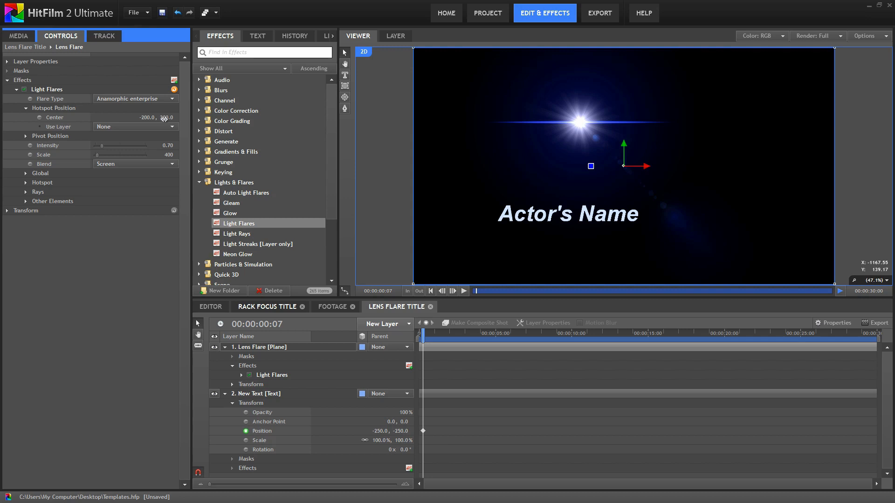
{"action": "left_click_drag", "start_coordinate": [164, 118], "coordinate": [161, 327]}
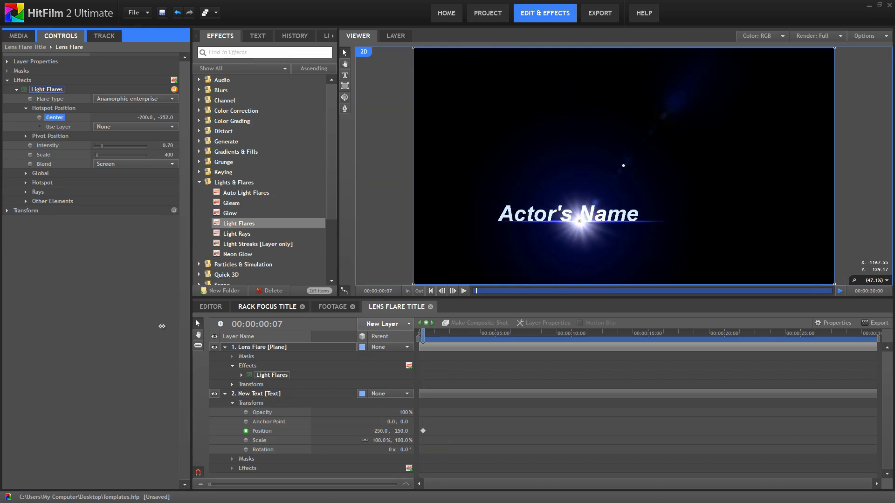
{"action": "left_click_drag", "start_coordinate": [145, 118], "coordinate": [274, 124]}
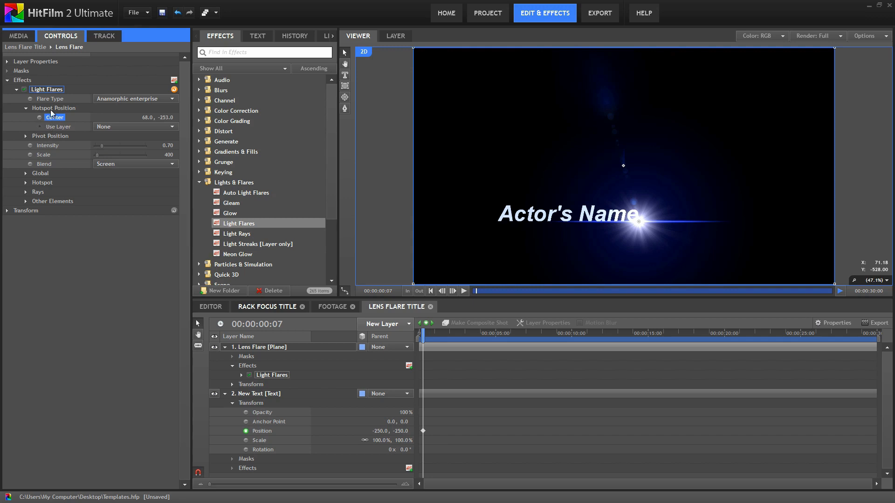
Keyframe the flare hotspot centre and set its X to 2000 at frame 0
{"action": "left_click", "coordinate": [40, 117]}
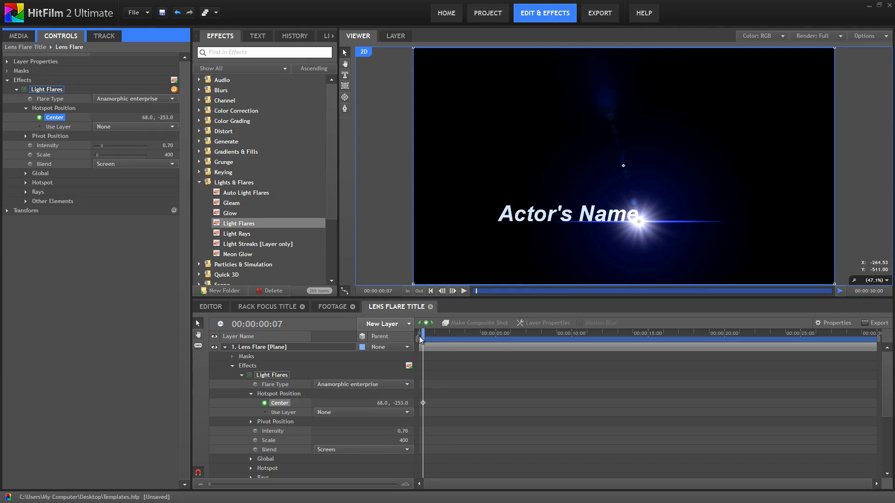
{"action": "left_click_drag", "start_coordinate": [422, 336], "coordinate": [419, 336]}
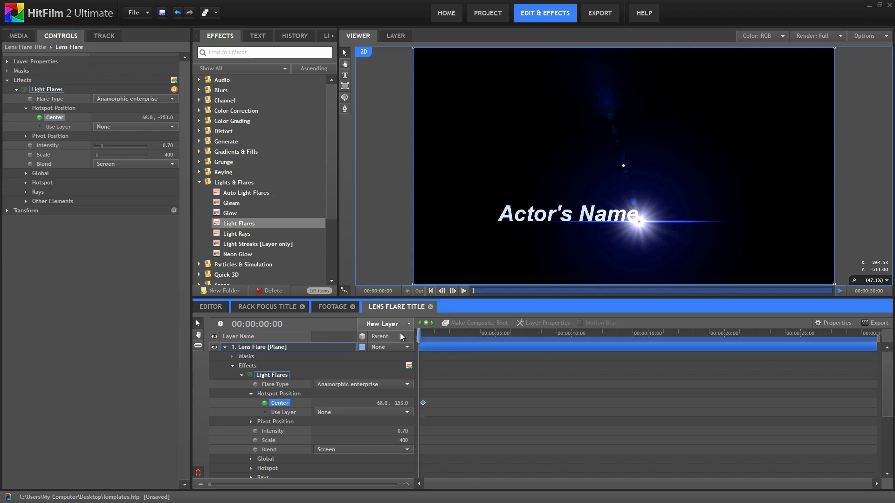
{"action": "left_click", "coordinate": [294, 404]}
{"action": "left_click", "coordinate": [375, 403]}
{"action": "type", "text": "2000"}
{"action": "key", "text": "Return"}
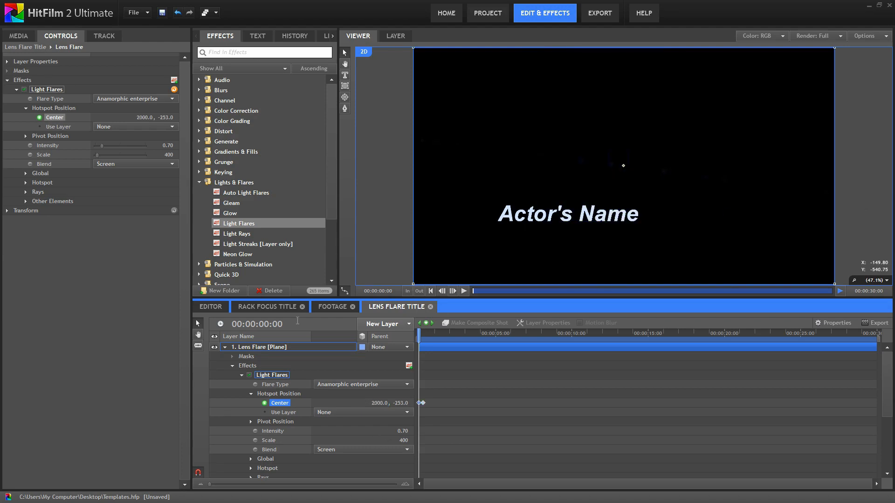
Set the title's Position X to -2200 at frame 0 and preview the slide-in
{"action": "scroll", "coordinate": [307, 393], "scroll_direction": "down", "scroll_amount": 3}
{"action": "left_click", "coordinate": [261, 426]}
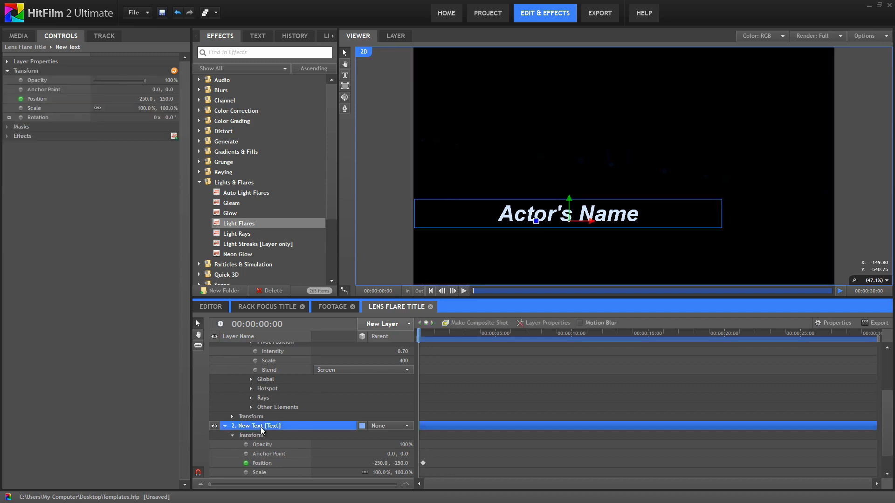
{"action": "left_click", "coordinate": [147, 99]}
{"action": "type", "text": "-2"}
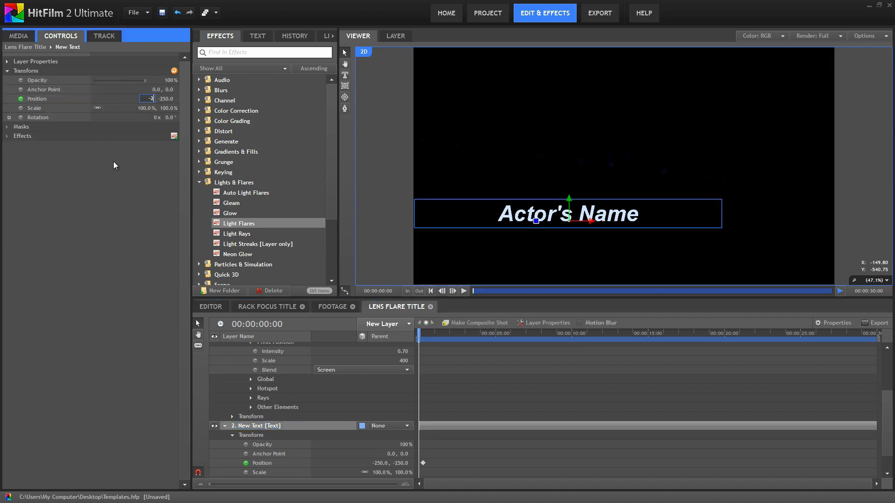
{"action": "type", "text": "200"}
{"action": "key", "text": "Return"}
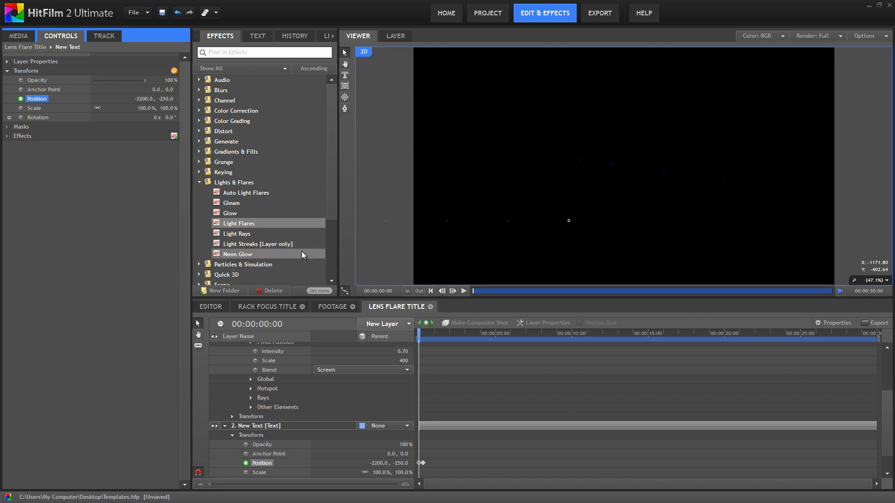
{"action": "left_click_drag", "start_coordinate": [419, 335], "coordinate": [464, 335]}
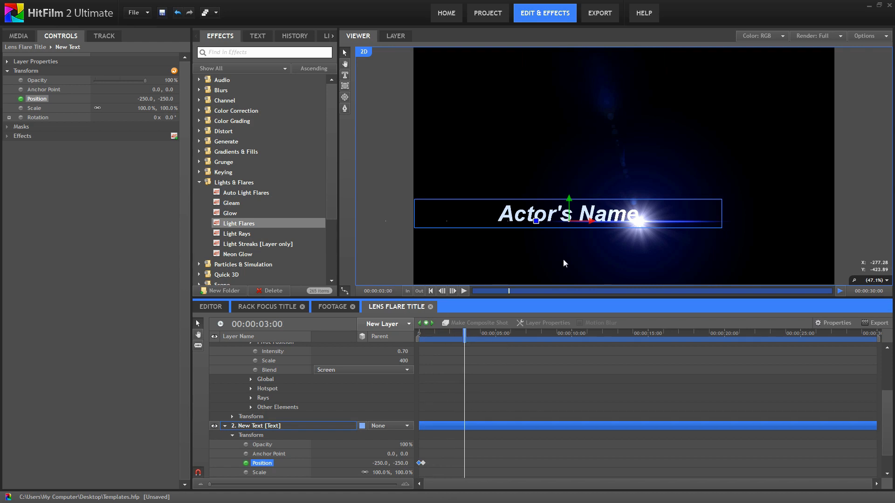
At 3 seconds, set the title's Position X to 170 and move the flare centre left
{"action": "left_click", "coordinate": [381, 463]}
{"action": "type", "text": "170"}
{"action": "key", "text": "Return"}
{"action": "scroll", "coordinate": [404, 400], "scroll_direction": "up", "scroll_amount": 3}
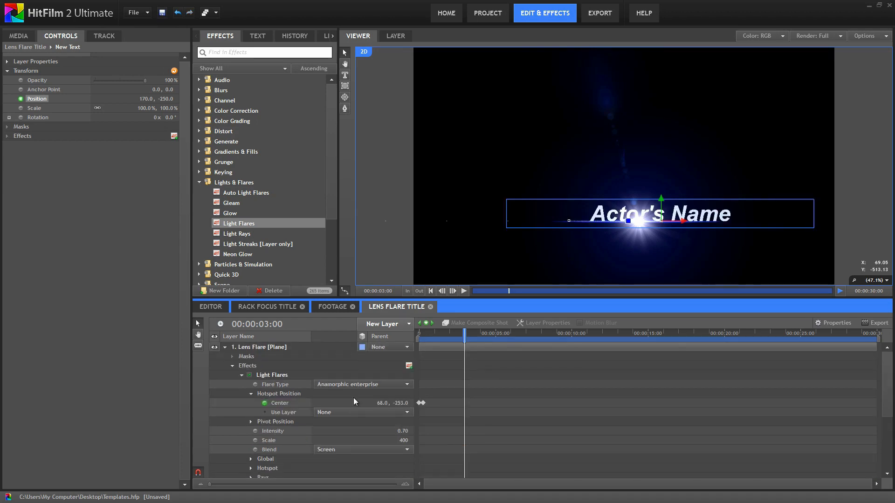
{"action": "left_click", "coordinate": [282, 403]}
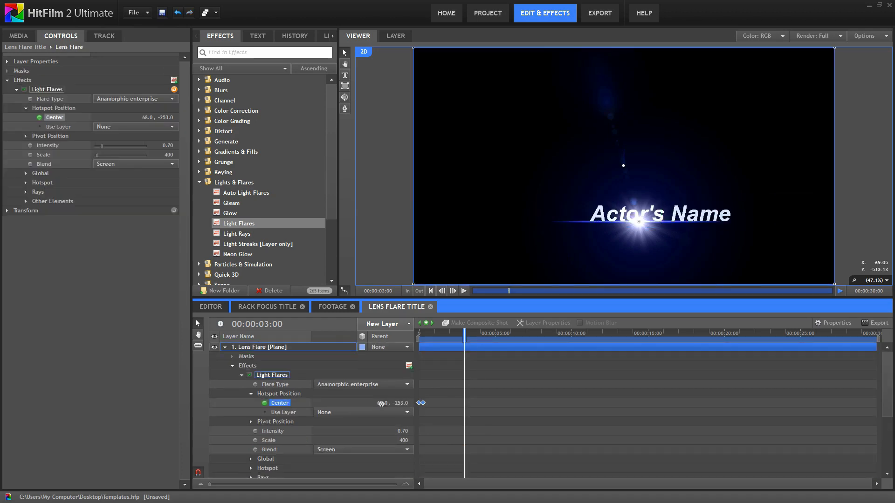
{"action": "left_click_drag", "start_coordinate": [380, 404], "coordinate": [279, 406]}
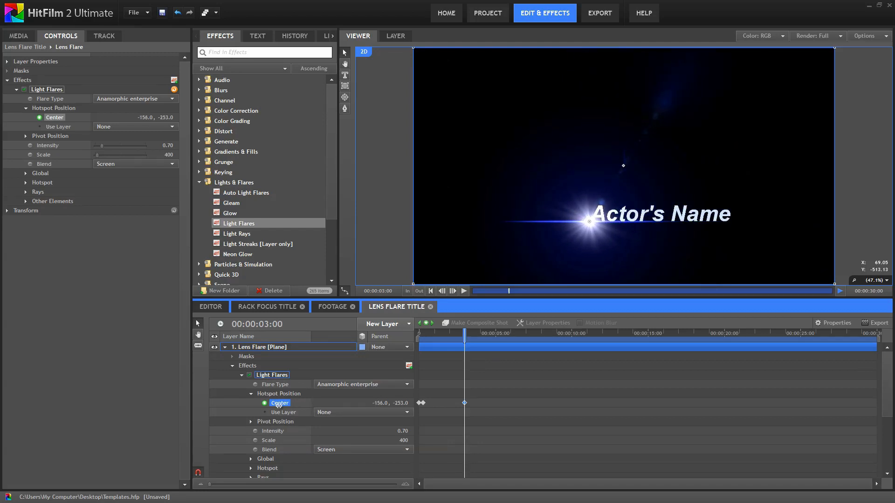
At 00:00:03:07, send the flare centre to X -2000 and the title to X -2200, then play from start
{"action": "left_click_drag", "start_coordinate": [464, 333], "coordinate": [469, 334]}
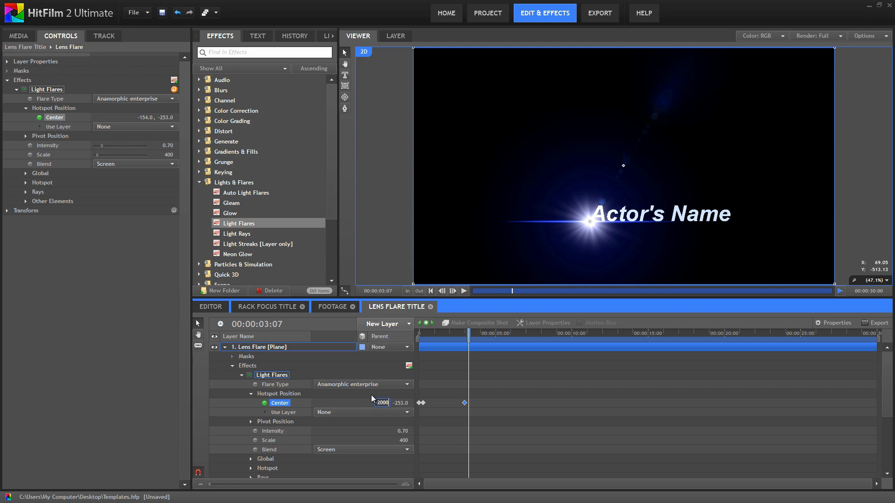
{"action": "key", "text": "Return"}
{"action": "scroll", "coordinate": [436, 408], "scroll_direction": "down", "scroll_amount": 4}
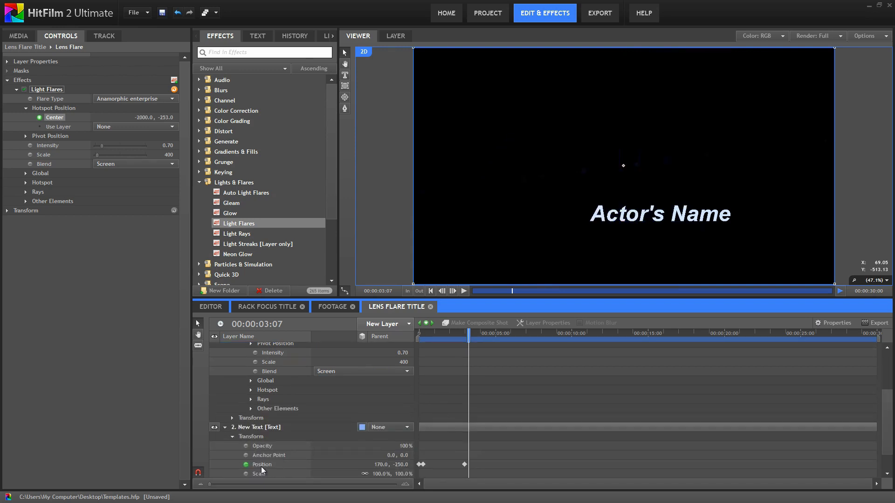
{"action": "left_click", "coordinate": [261, 465]}
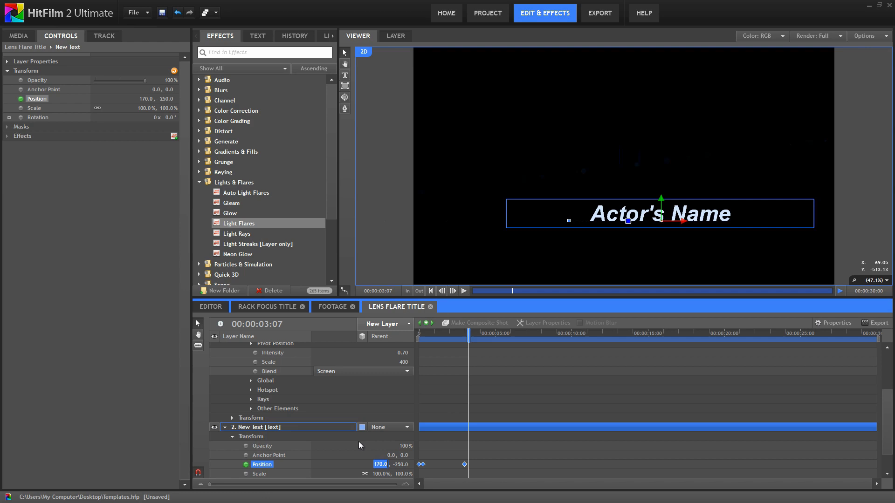
{"action": "type", "text": "-2200"}
{"action": "key", "text": "Return"}
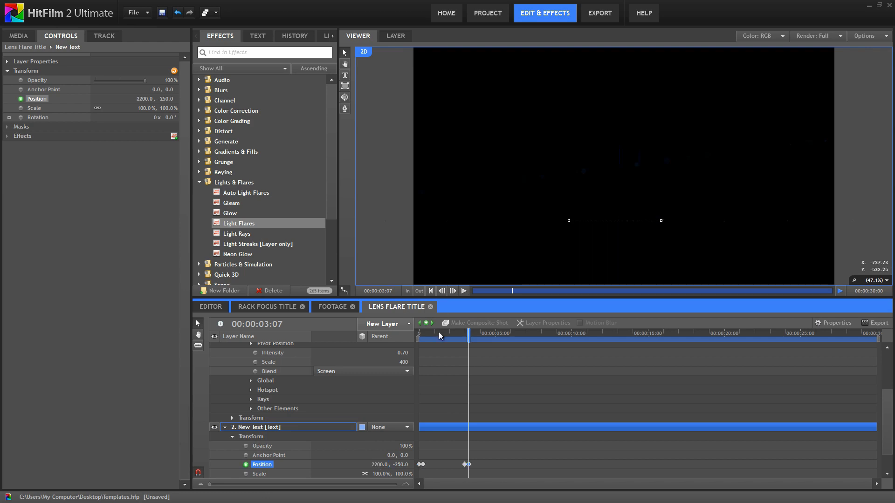
{"action": "key", "text": "Home"}
{"action": "left_click", "coordinate": [465, 291]}
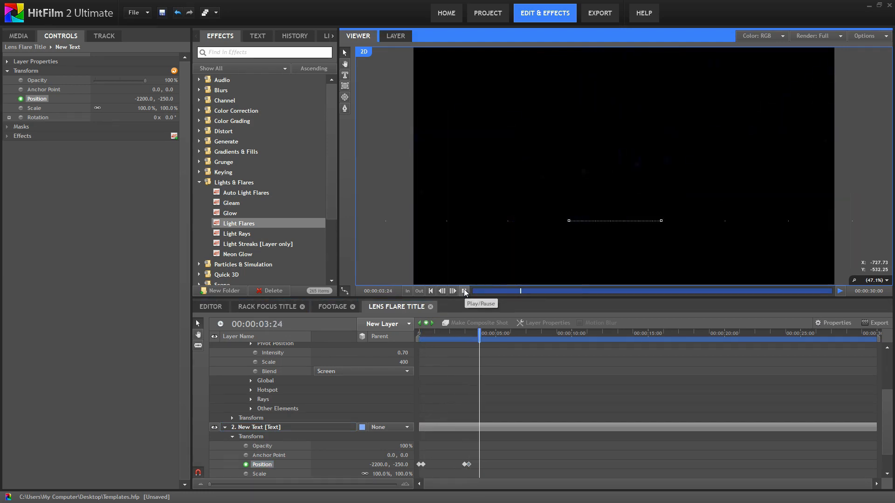
Collapse the timeline property trees and enable Motion Blur on the Actor's Name text layer
{"action": "left_click_drag", "start_coordinate": [429, 336], "coordinate": [419, 337]}
{"action": "left_click", "coordinate": [226, 429]}
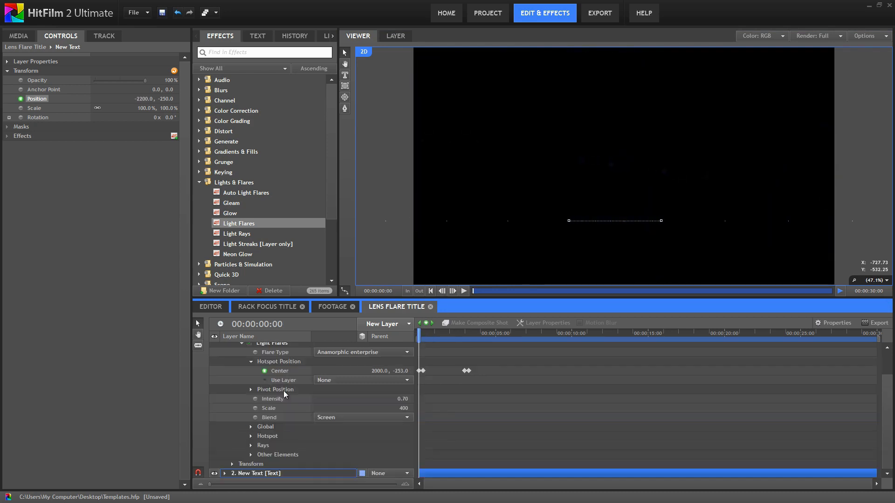
{"action": "left_click", "coordinate": [246, 369]}
{"action": "left_click", "coordinate": [224, 347]}
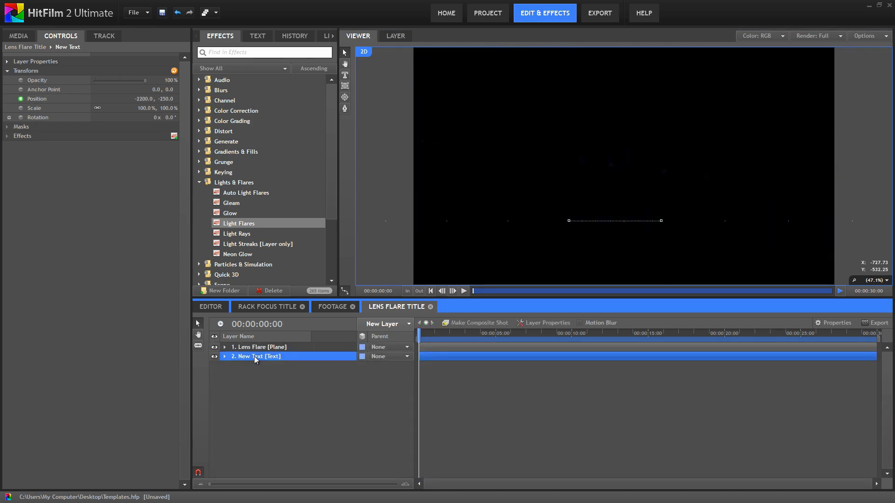
{"action": "left_click", "coordinate": [7, 61]}
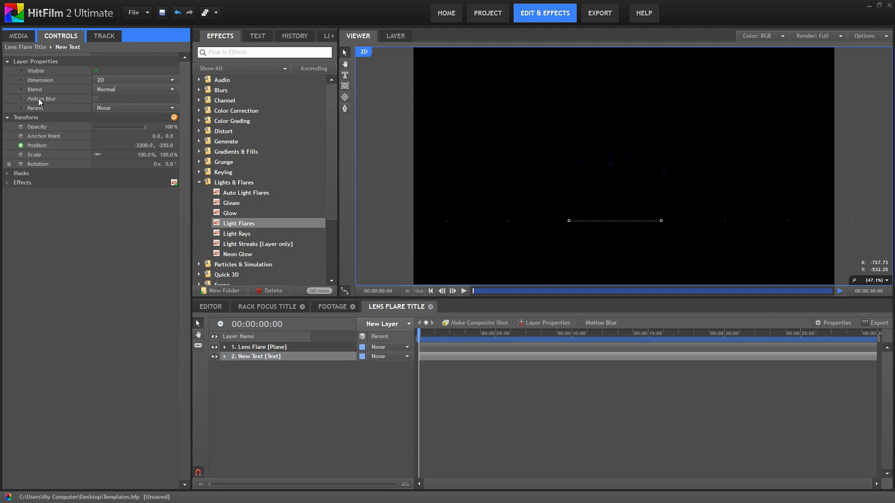
{"action": "left_click", "coordinate": [96, 99]}
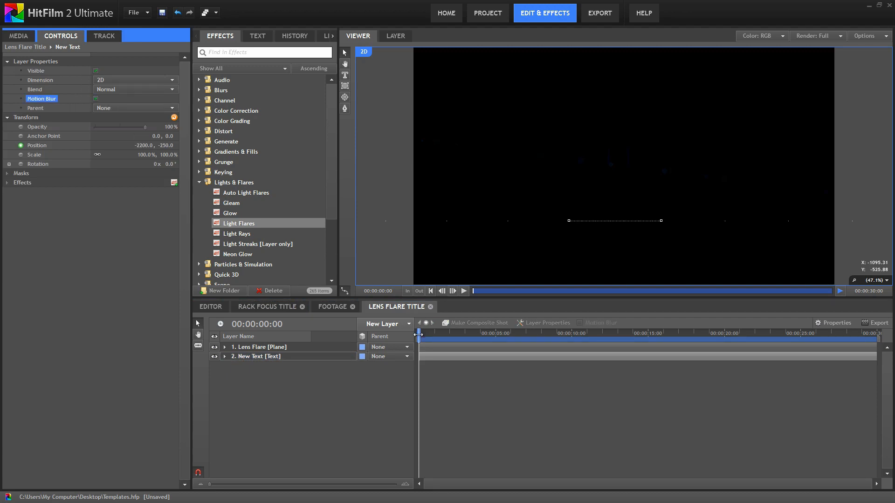
{"action": "left_click_drag", "start_coordinate": [419, 333], "coordinate": [412, 337]}
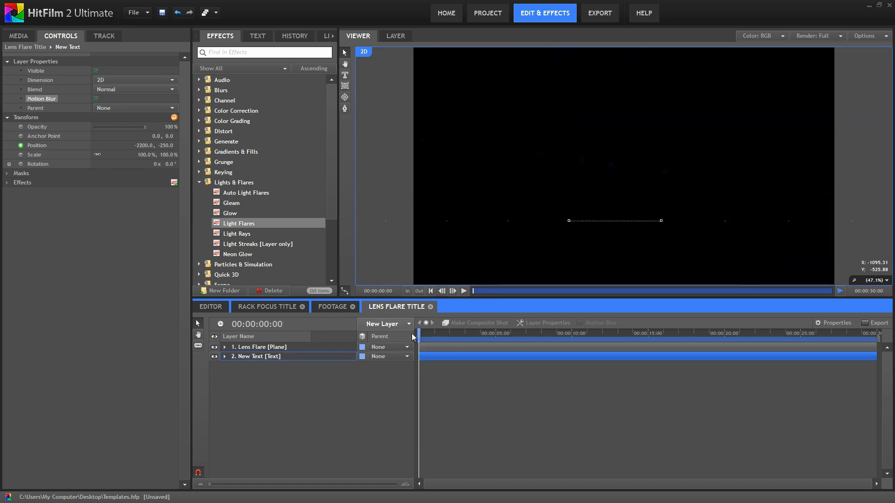
Select the Lens Flare layer and show its layer properties
{"action": "left_click", "coordinate": [259, 347]}
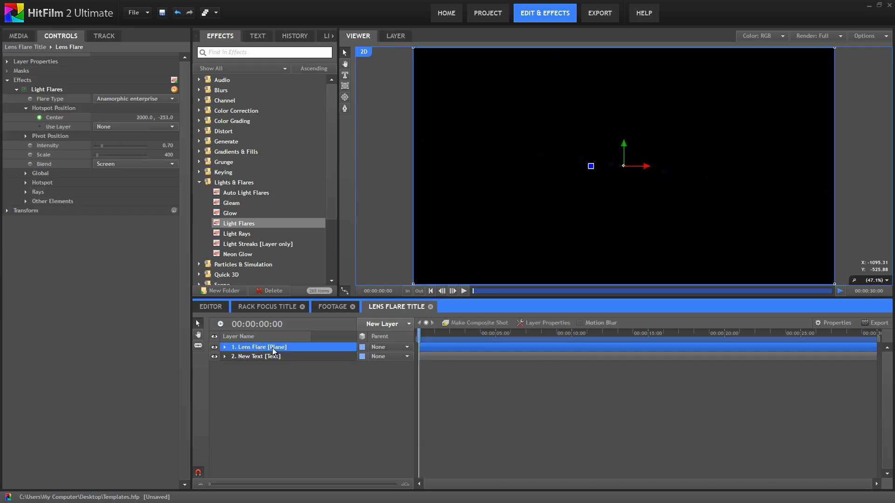
{"action": "left_click", "coordinate": [8, 61]}
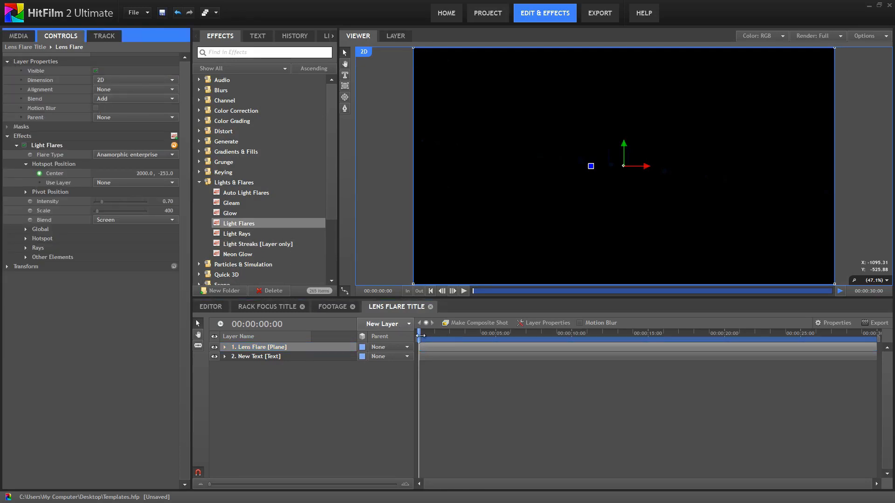
{"action": "left_click", "coordinate": [225, 347]}
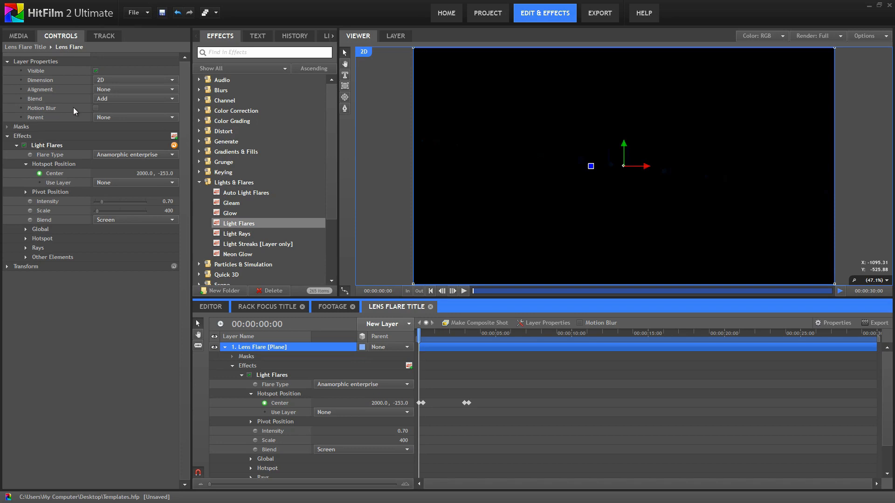
Apply Motion Blur from Blurs to the Lens Flare layer and preview the streaking flare
{"action": "left_click", "coordinate": [199, 182]}
{"action": "left_click", "coordinate": [200, 90]}
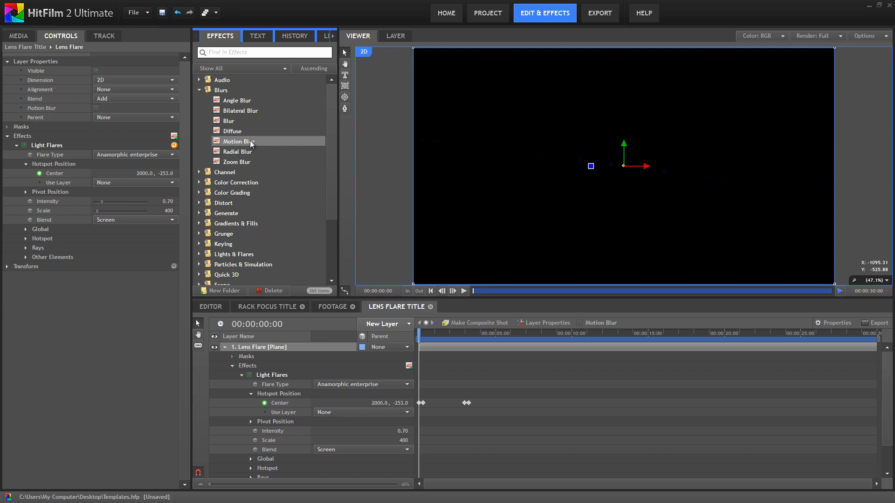
{"action": "left_click_drag", "start_coordinate": [277, 141], "coordinate": [247, 381]}
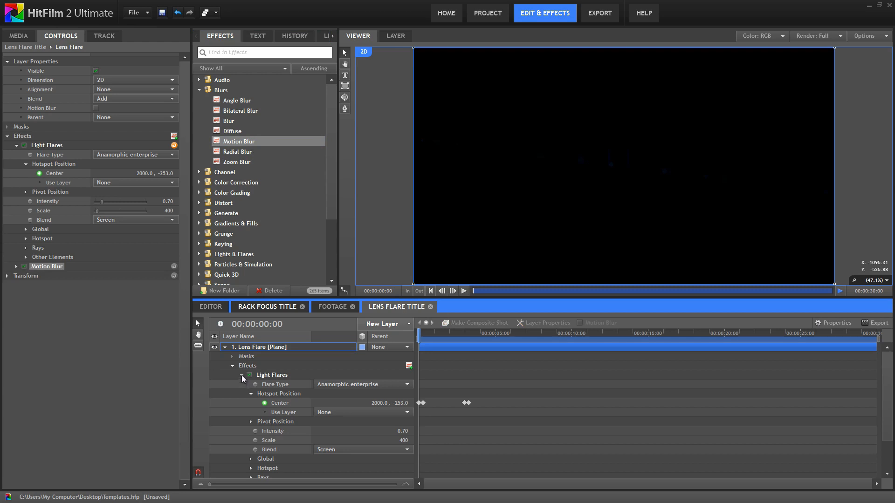
{"action": "left_click", "coordinate": [242, 375]}
{"action": "left_click_drag", "start_coordinate": [420, 334], "coordinate": [421, 335]}
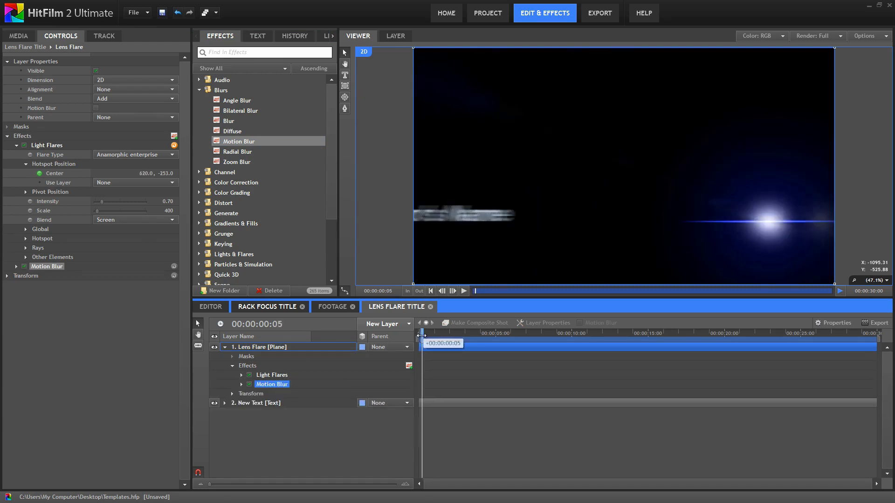
{"action": "key", "text": "space"}
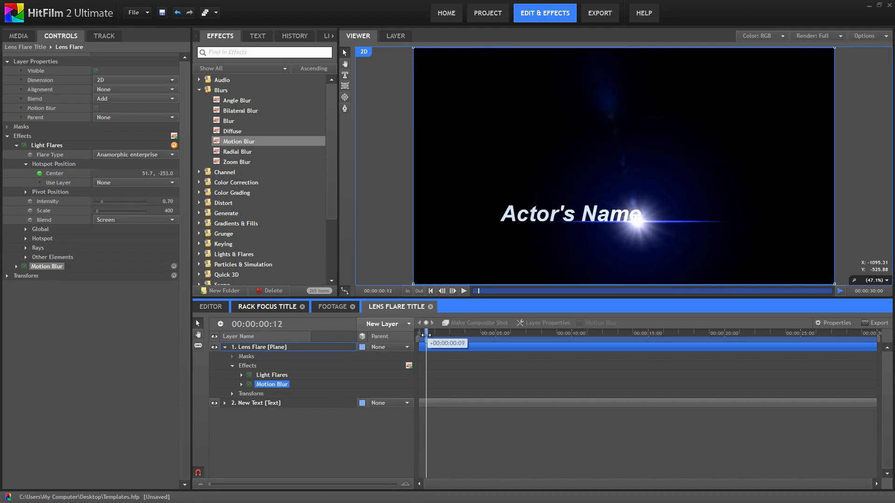
{"action": "key", "text": "Home"}
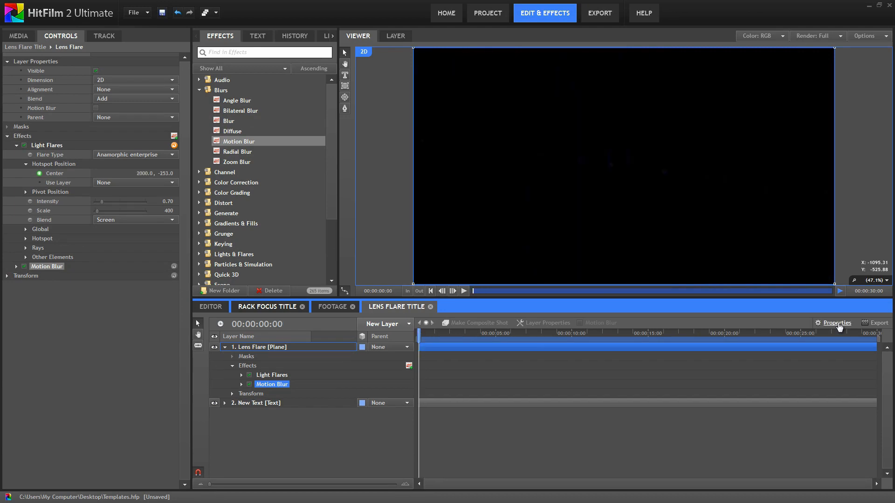
Change the Lens Flare Title composite's duration to 00:00:04:00
{"action": "left_click", "coordinate": [837, 323]}
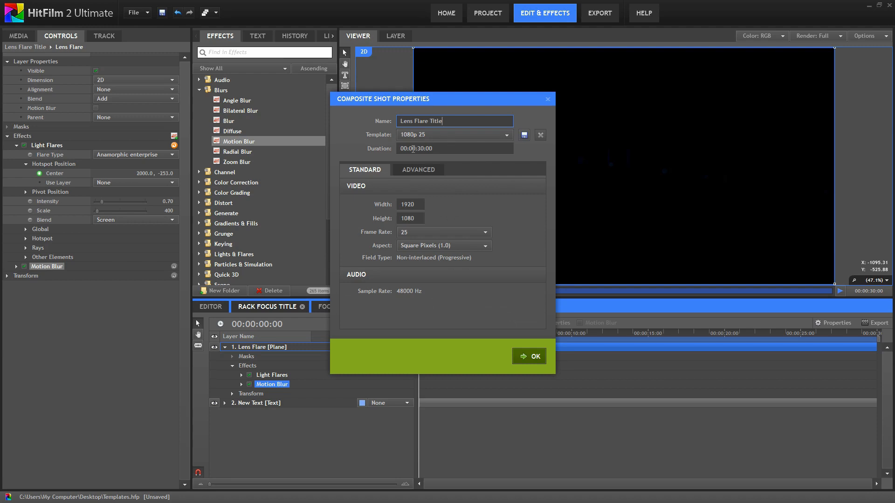
{"action": "left_click", "coordinate": [419, 150]}
{"action": "key", "text": "BackSpace"}
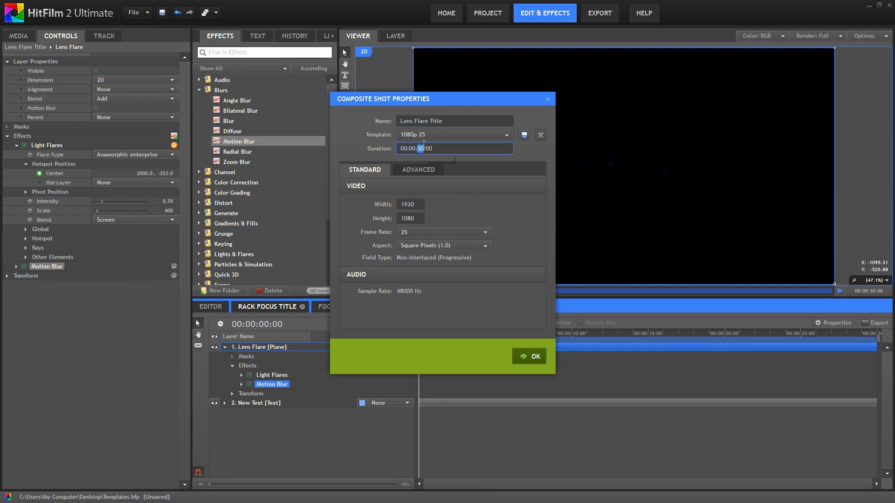
{"action": "type", "text": "4"}
{"action": "key", "text": "Return"}
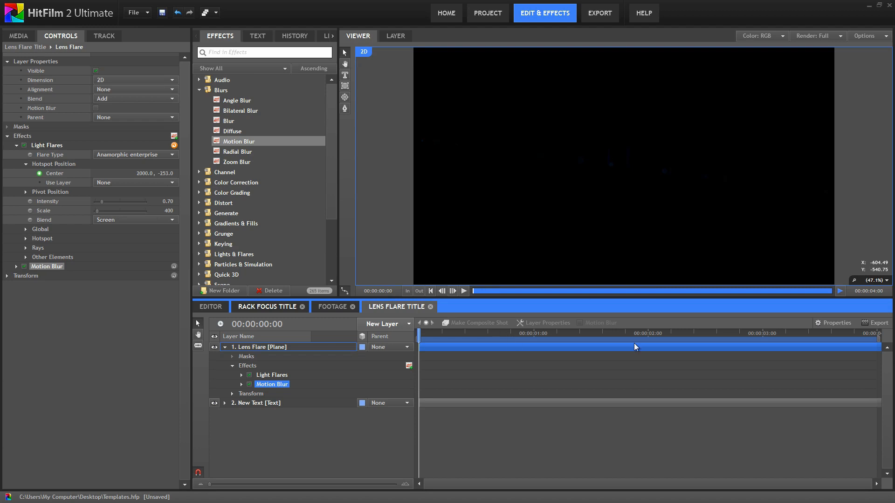
Preview the 4-second title and save the Templates project
{"action": "left_click", "coordinate": [840, 291]}
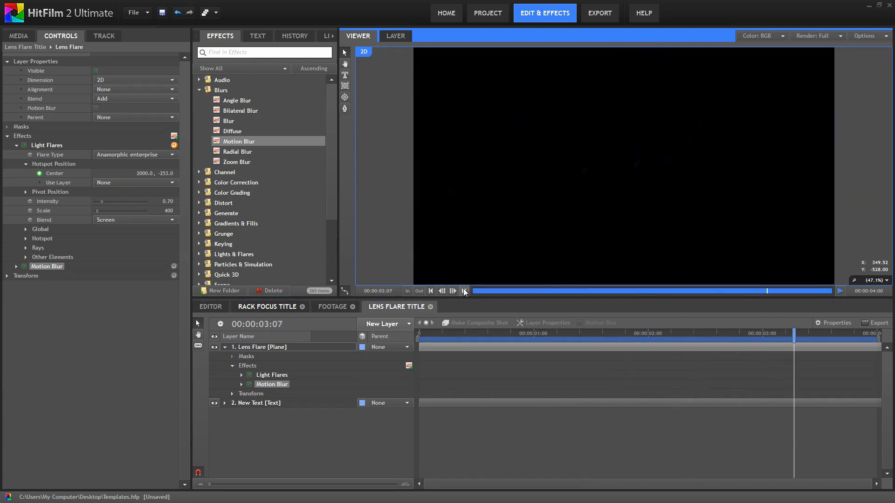
{"action": "left_click", "coordinate": [513, 477]}
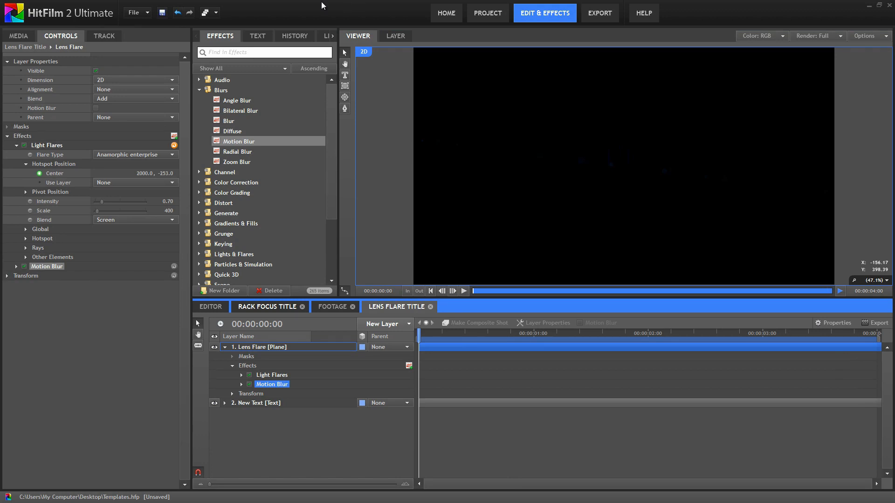
{"action": "left_click", "coordinate": [133, 13]}
{"action": "left_click", "coordinate": [155, 73]}
Save the Lens Flare Title composite as 'Lens Flare Title' .hfcs file on the Desktop
{"action": "left_click", "coordinate": [20, 37]}
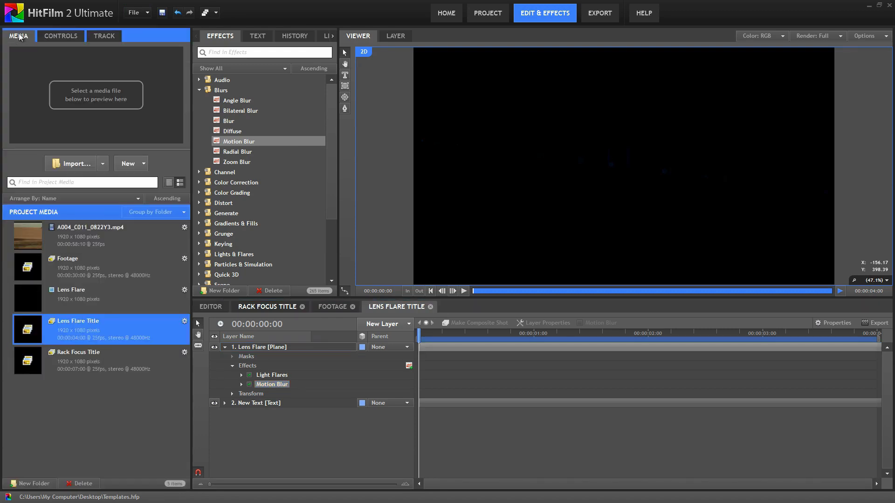
{"action": "right_click", "coordinate": [96, 330]}
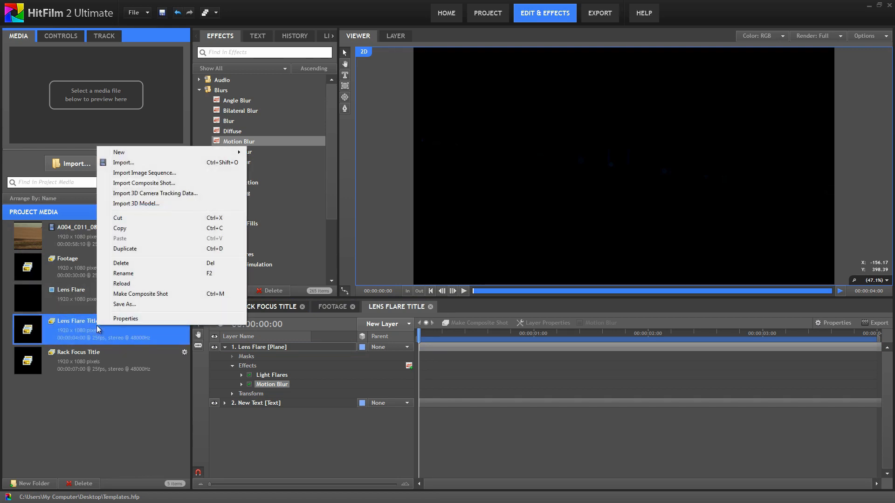
{"action": "left_click", "coordinate": [124, 304]}
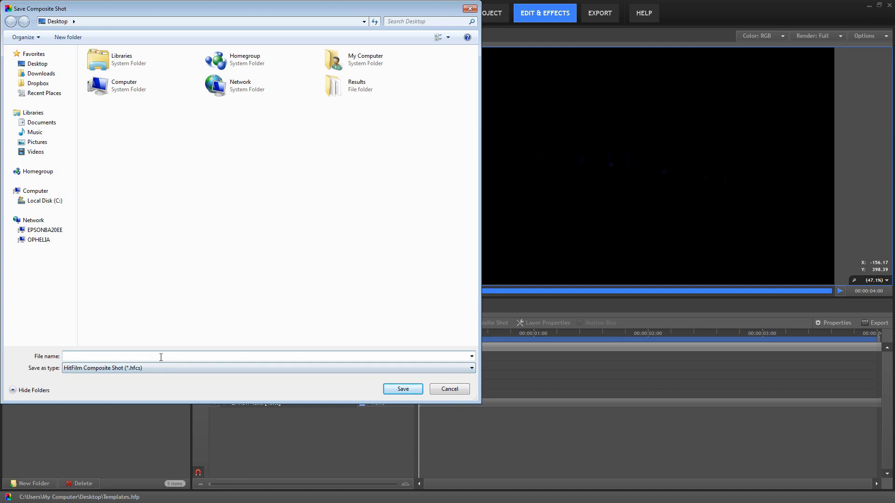
{"action": "type", "text": "Lens Flare Title"}
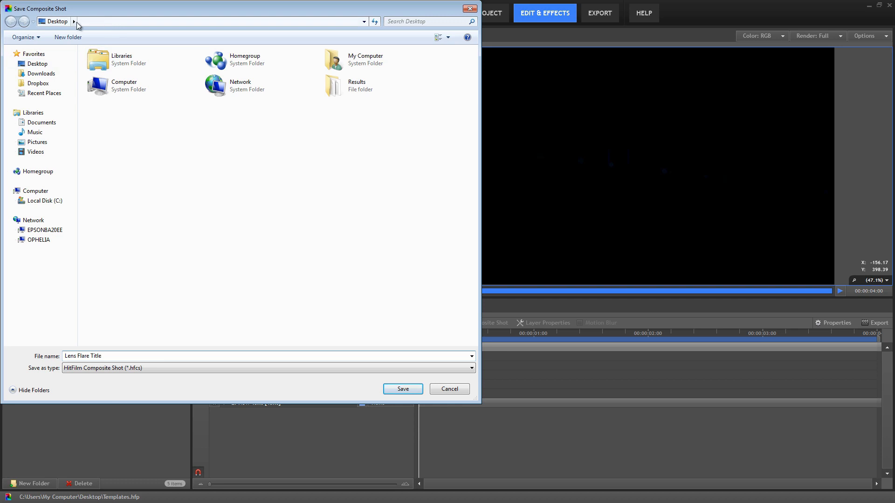
{"action": "left_click", "coordinate": [396, 389]}
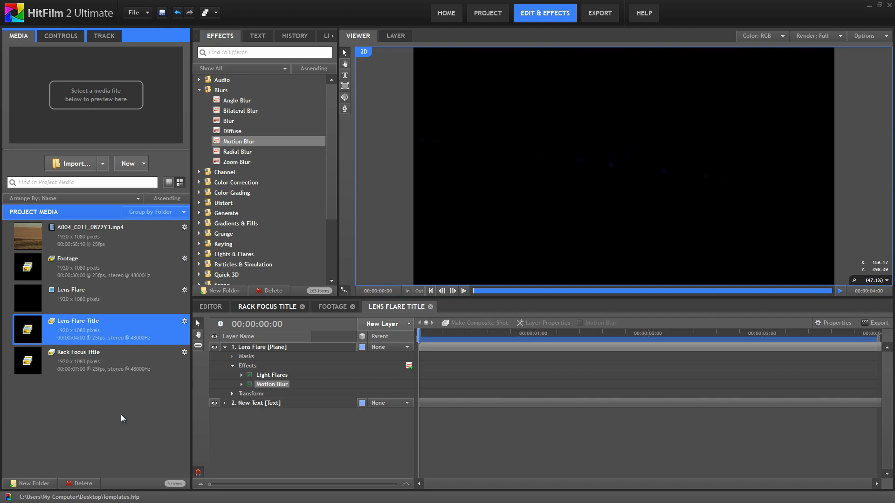
Open the Rack Focus Title composite and collapse its Location and Footage layer properties
{"action": "left_click", "coordinate": [91, 357]}
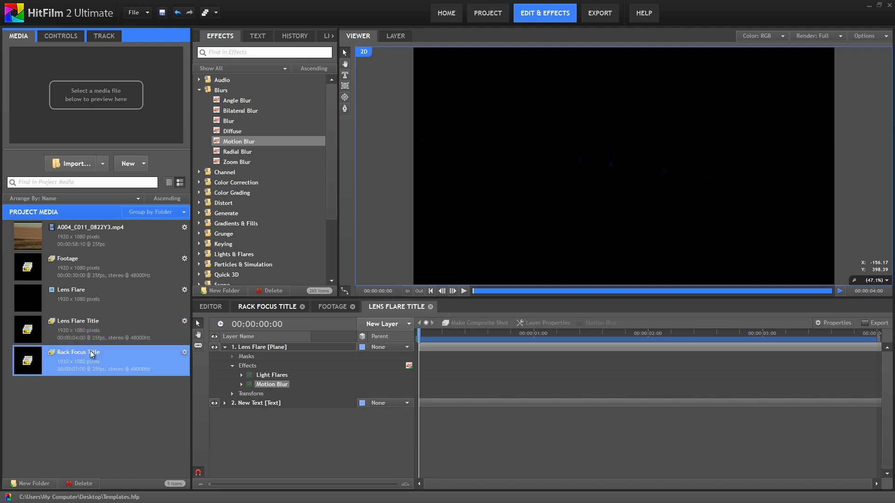
{"action": "left_click", "coordinate": [272, 305]}
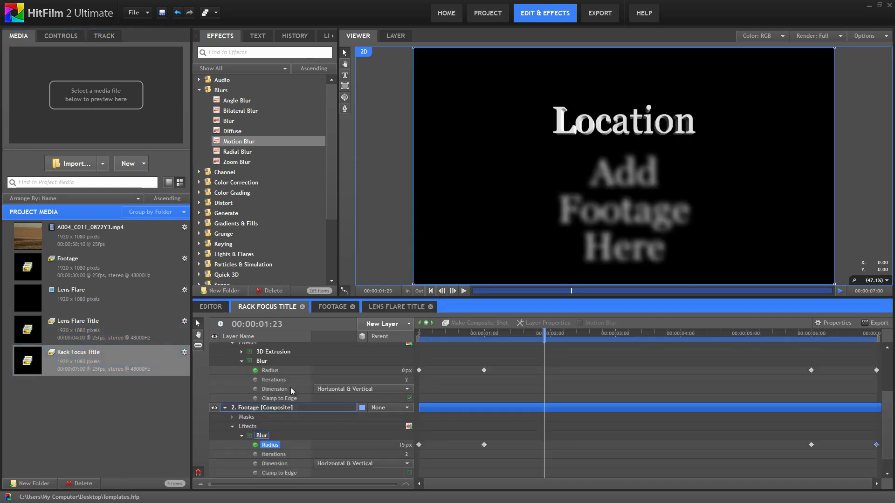
{"action": "left_click", "coordinate": [226, 348]}
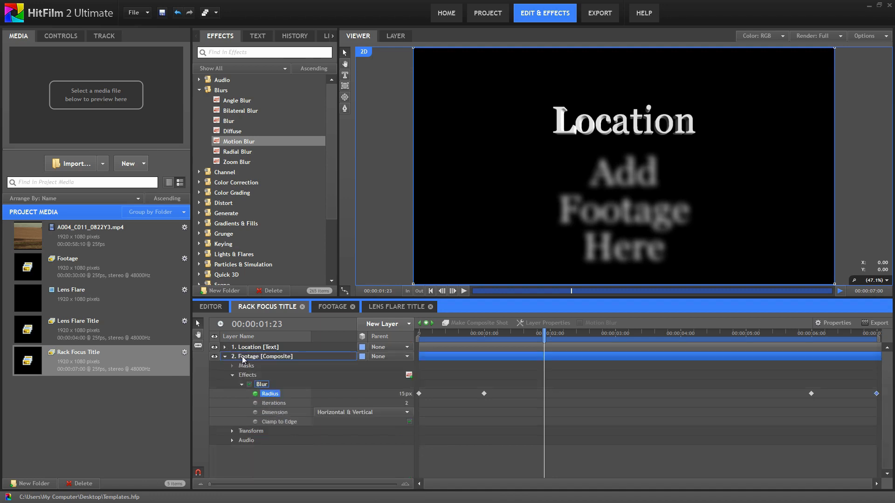
{"action": "left_click", "coordinate": [225, 357]}
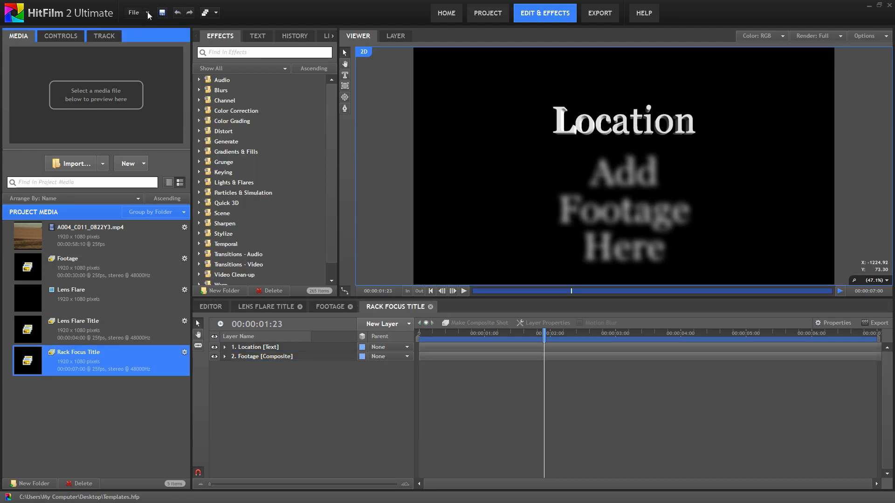
Open Bicycles.hfp from Recent Projects and import Lens Flare Title.hfcs as a composite shot
{"action": "left_click", "coordinate": [148, 14]}
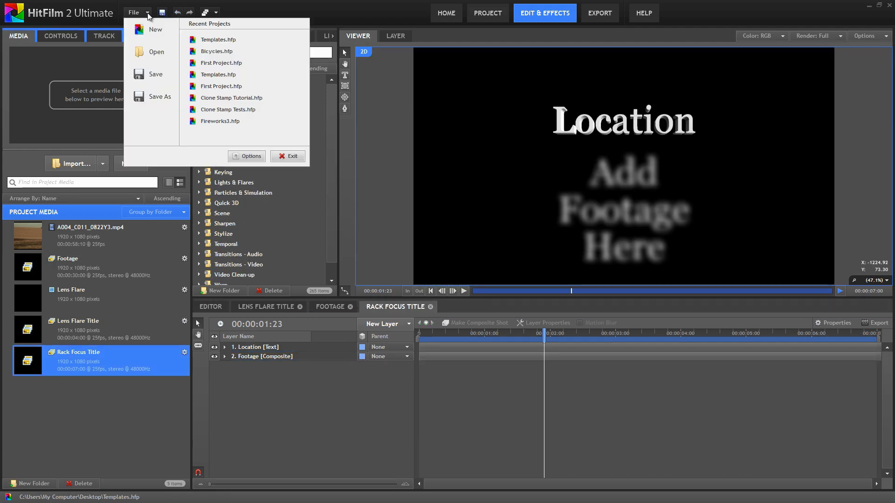
{"action": "left_click", "coordinate": [212, 52]}
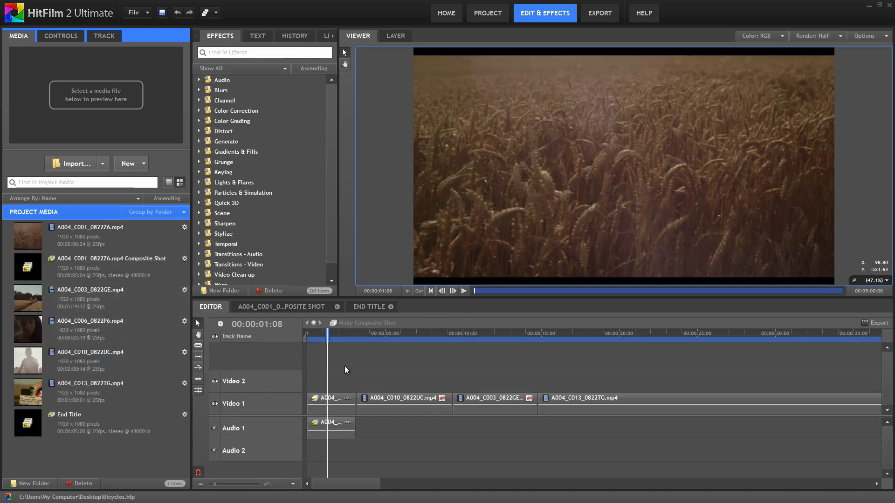
{"action": "left_click", "coordinate": [103, 164]}
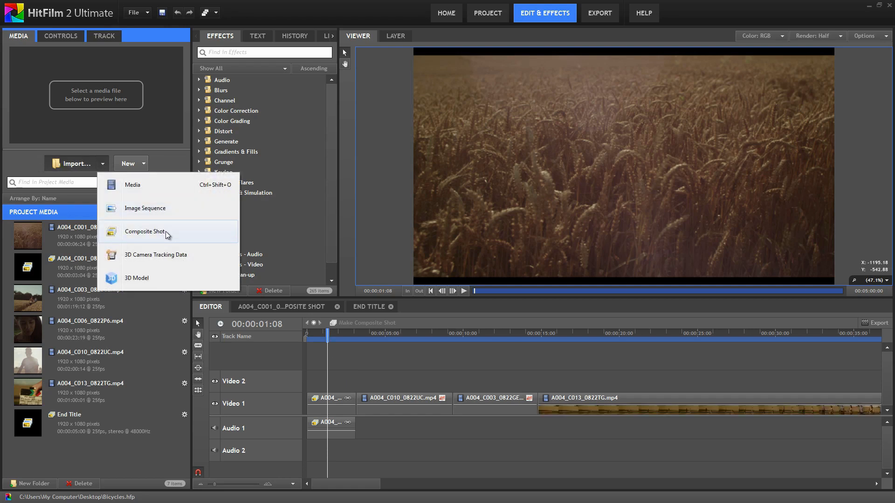
{"action": "left_click", "coordinate": [166, 231]}
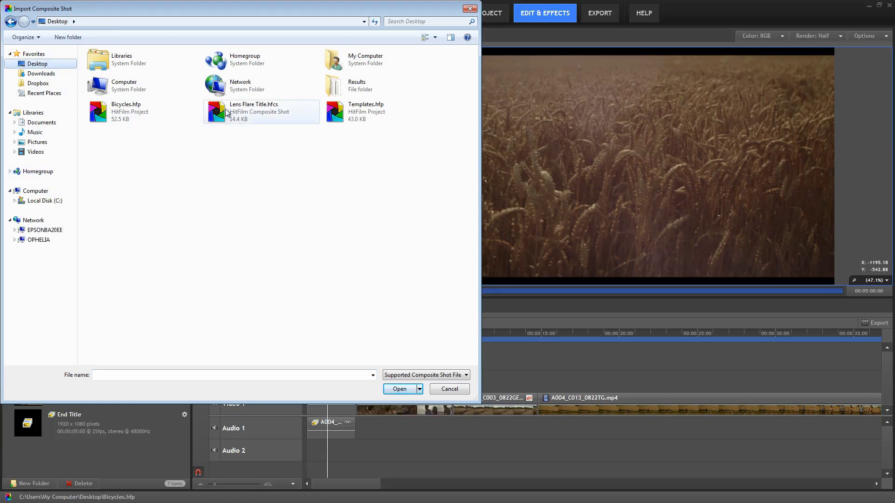
{"action": "left_click", "coordinate": [272, 111]}
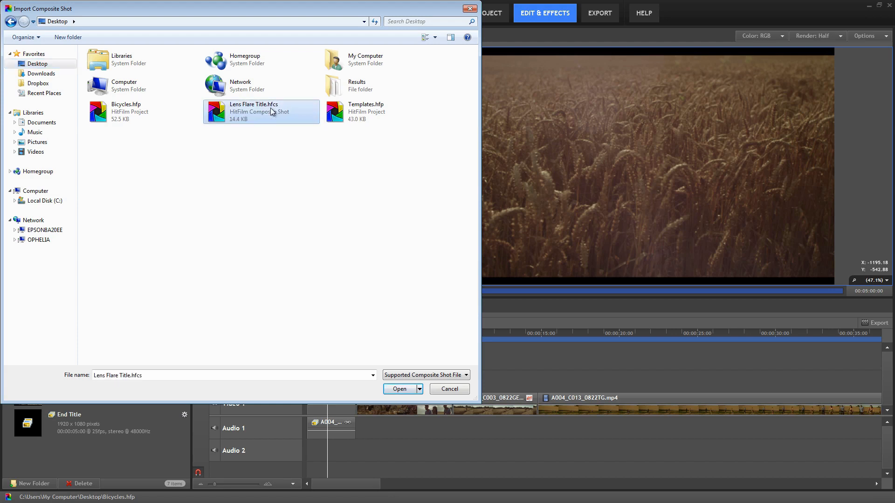
{"action": "left_click", "coordinate": [402, 389]}
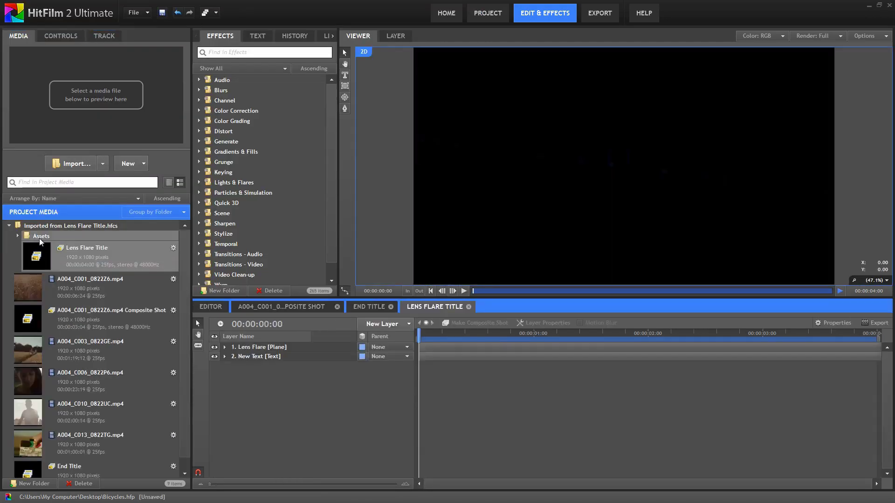
Expand the imported composite's folder and inspect its Assets folder contents
{"action": "double_click", "coordinate": [33, 228]}
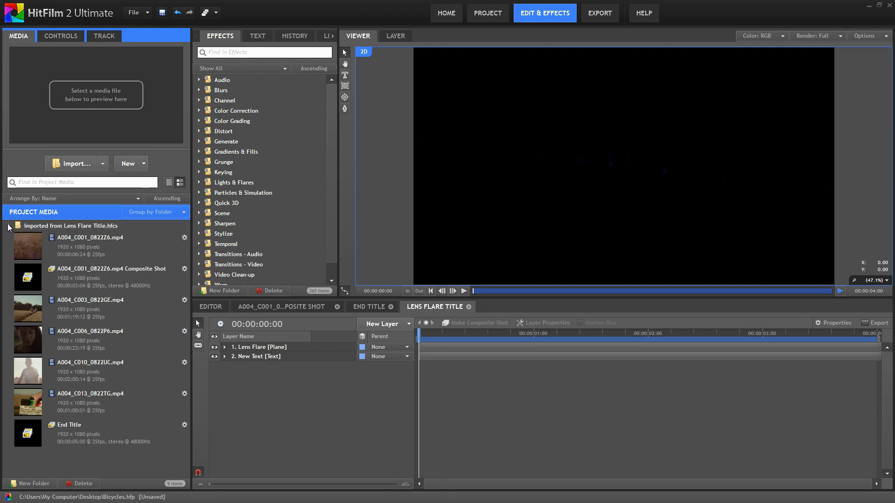
{"action": "left_click", "coordinate": [10, 228]}
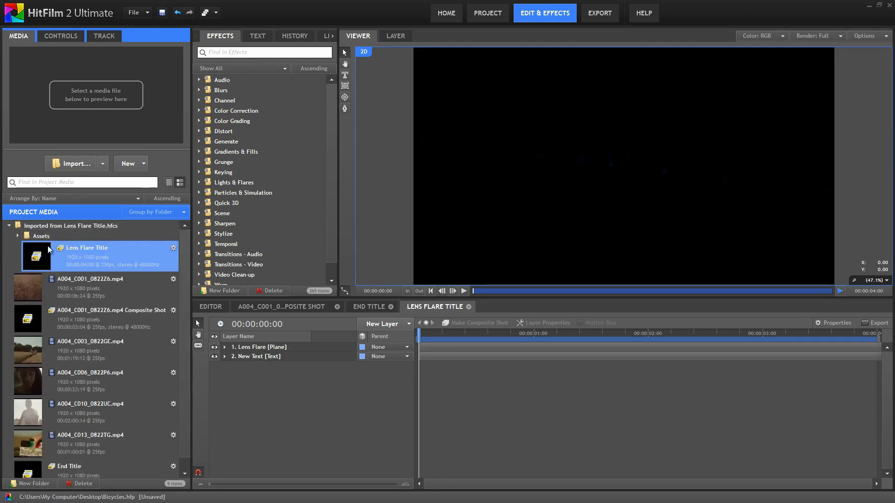
{"action": "left_click", "coordinate": [18, 236]}
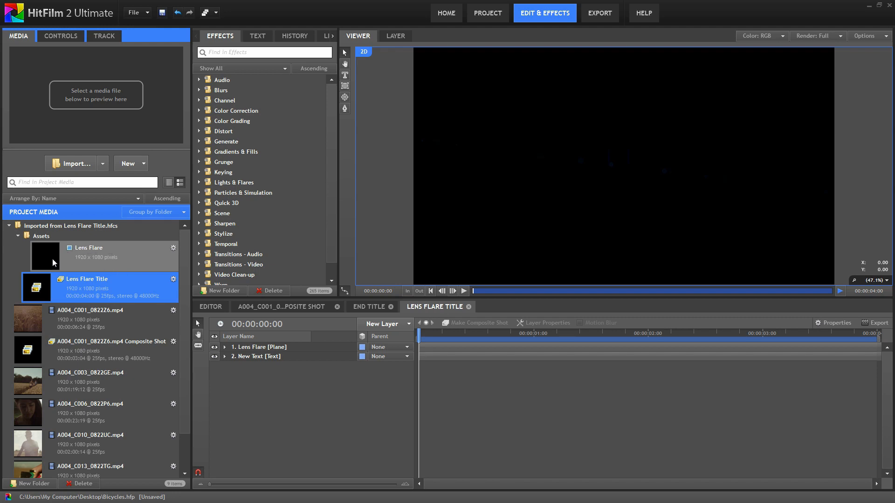
{"action": "left_click", "coordinate": [17, 235]}
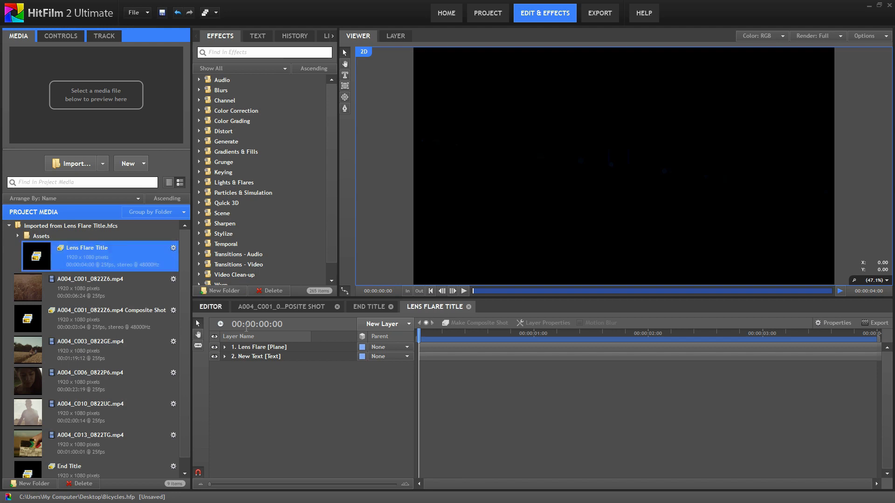
Place Lens Flare Title on Video 2 after the first clip in the main edit
{"action": "left_click", "coordinate": [211, 307]}
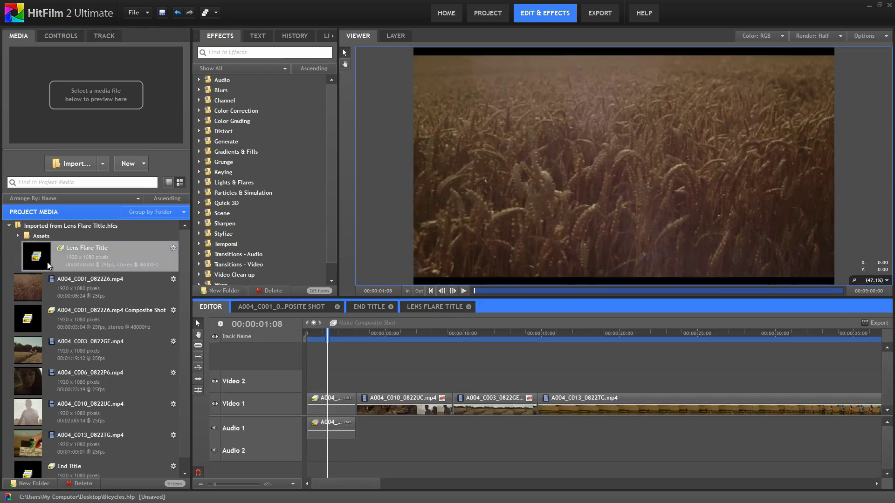
{"action": "left_click", "coordinate": [40, 253]}
{"action": "left_click_drag", "start_coordinate": [40, 254], "coordinate": [357, 379]}
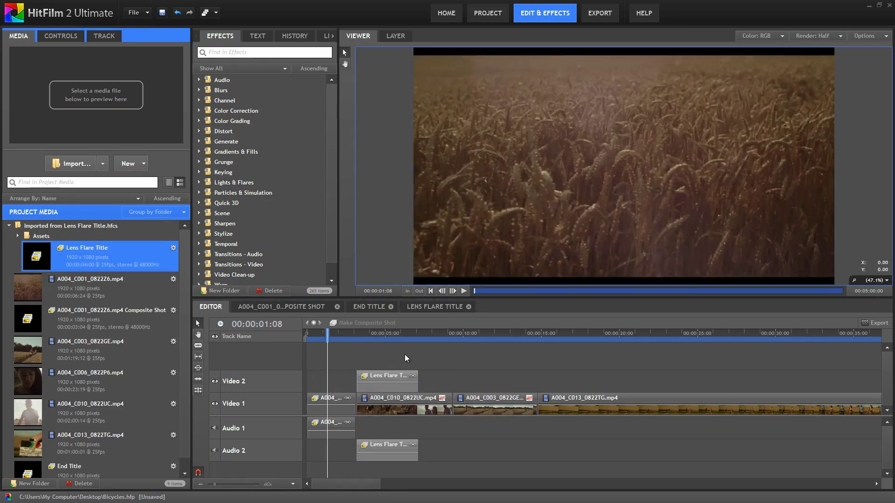
Set the title clip's blend mode to Add and play the edit to preview it
{"action": "left_click", "coordinate": [383, 334]}
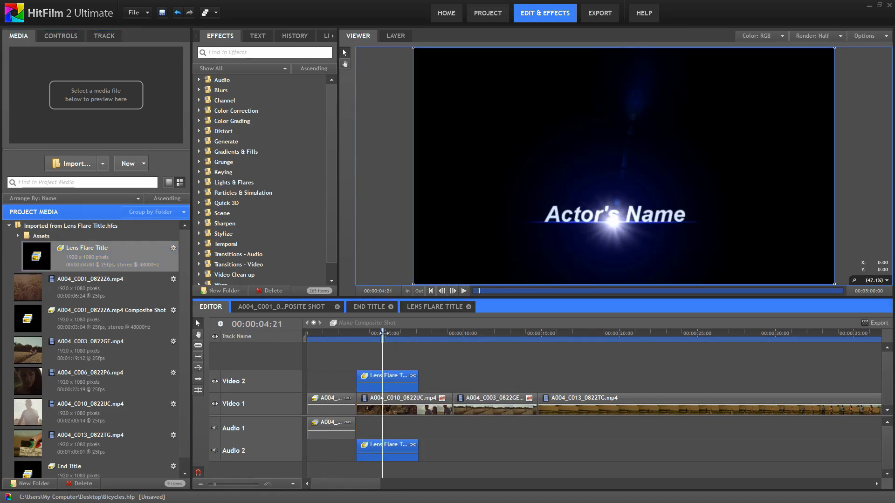
{"action": "left_click", "coordinate": [393, 378]}
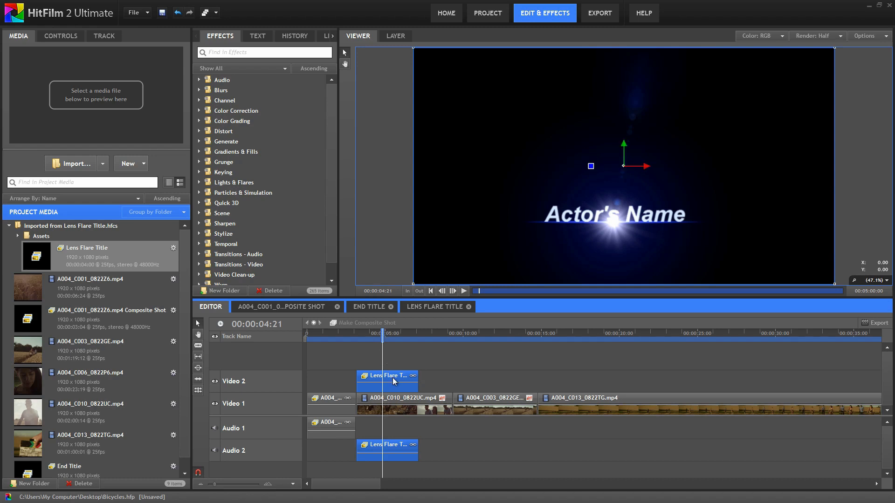
{"action": "left_click", "coordinate": [58, 35]}
{"action": "left_click", "coordinate": [7, 61]}
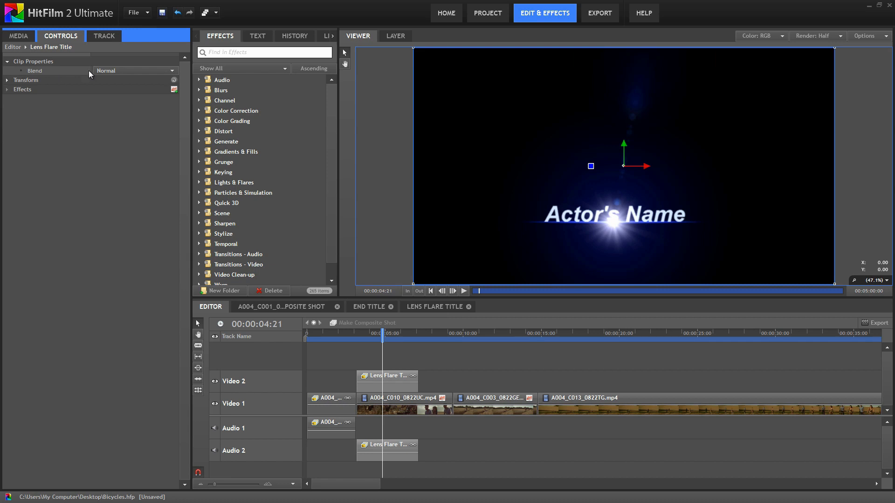
{"action": "left_click", "coordinate": [116, 70]}
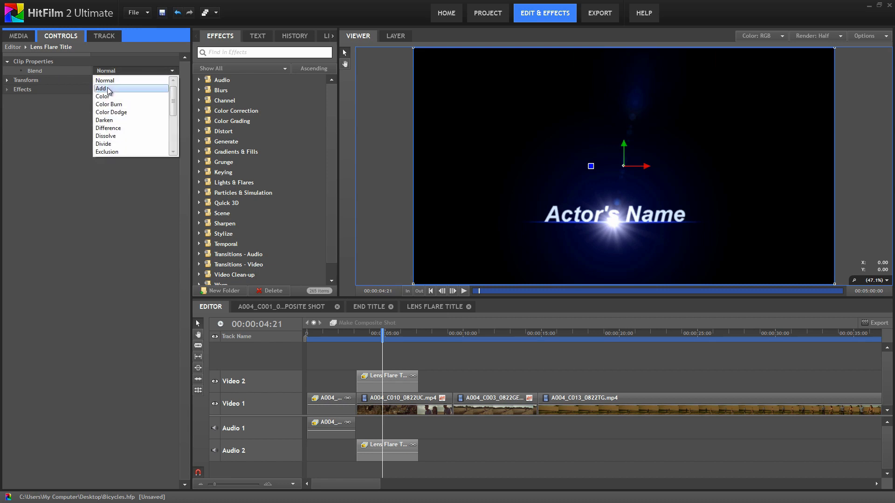
{"action": "left_click", "coordinate": [108, 88]}
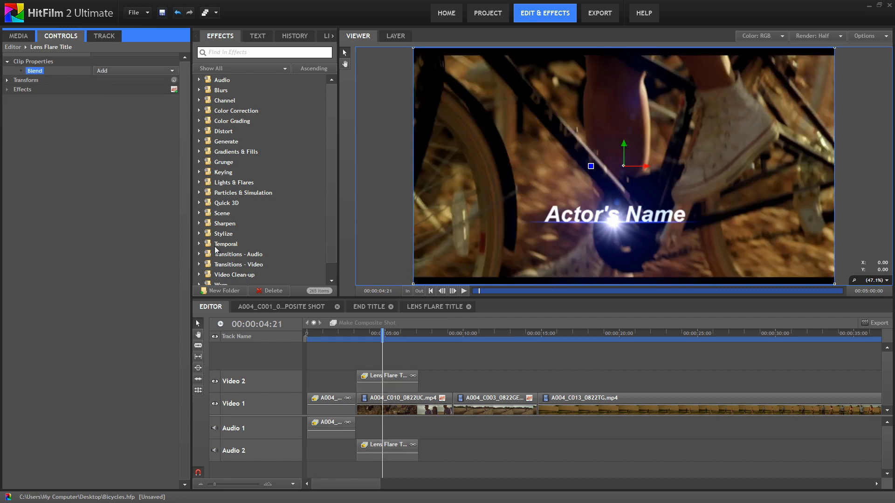
{"action": "left_click", "coordinate": [357, 334]}
{"action": "left_click", "coordinate": [464, 291]}
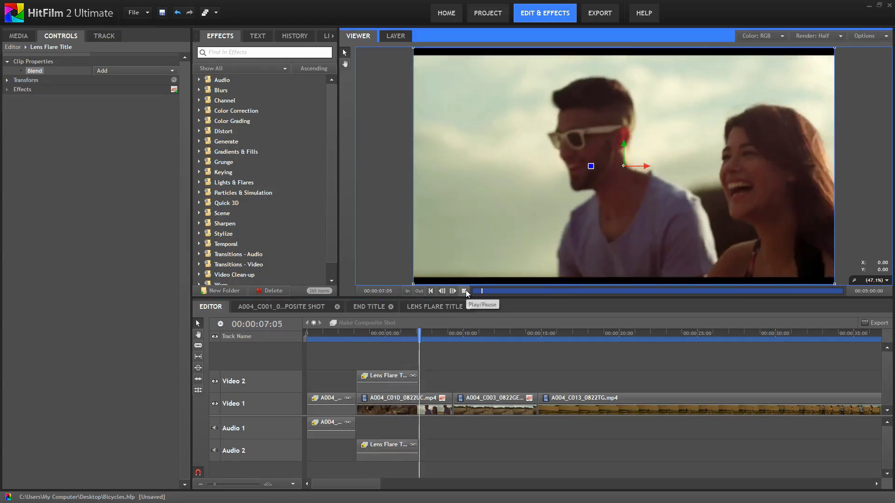
{"action": "left_click", "coordinate": [466, 290]}
Replace the Lens Flare Title's 'Actor's Name' placeholder text with the performer's name
{"action": "double_click", "coordinate": [394, 376]}
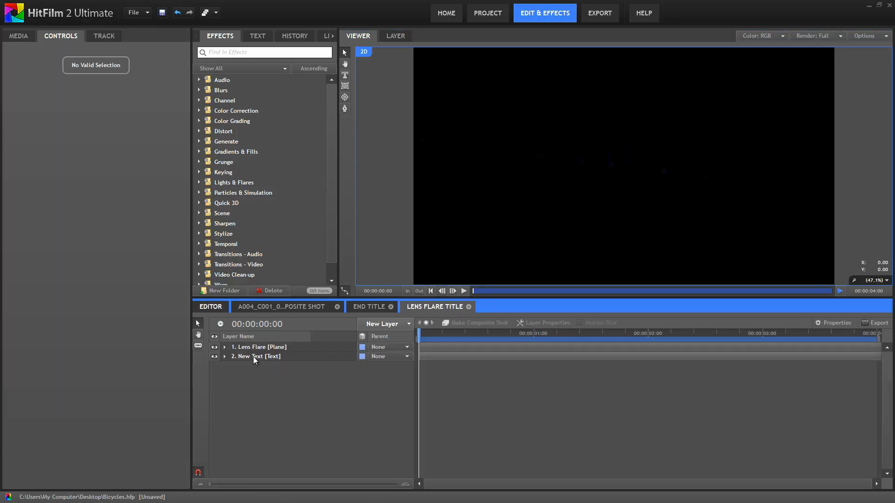
{"action": "left_click", "coordinate": [254, 357]}
{"action": "left_click", "coordinate": [652, 332]}
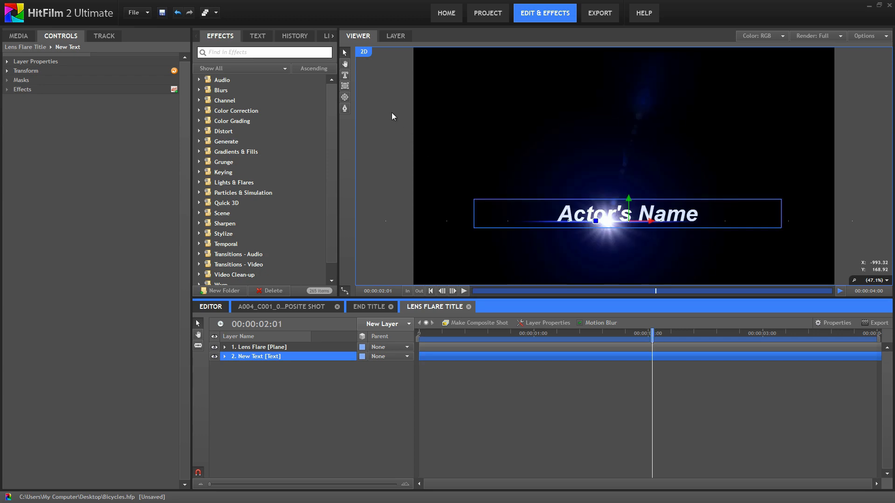
{"action": "left_click", "coordinate": [345, 75]}
{"action": "left_click_drag", "start_coordinate": [698, 216], "coordinate": [569, 215]}
{"action": "type", "text": "Fx"}
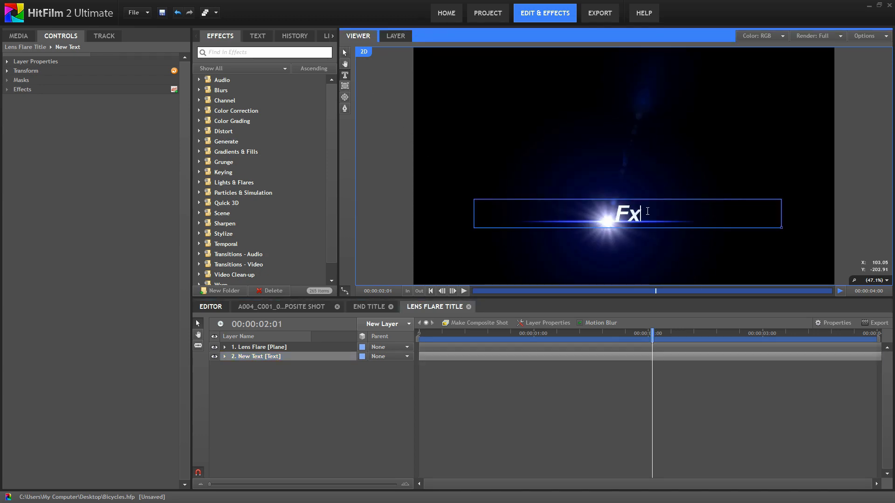
{"action": "type", "text": "homus Hitfilmson"}
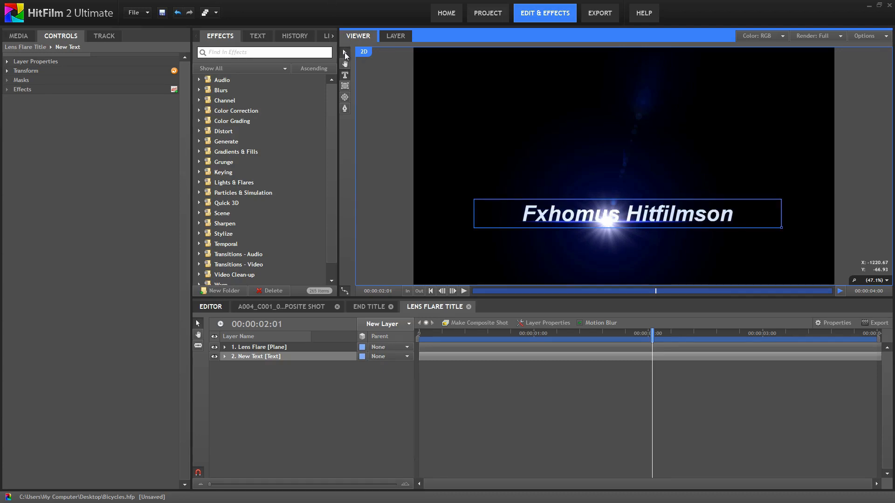
{"action": "left_click", "coordinate": [210, 307]}
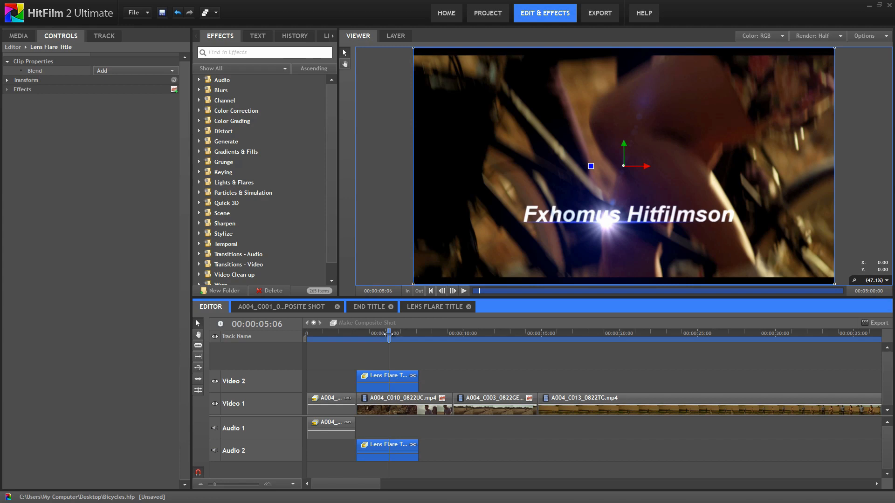
{"action": "left_click", "coordinate": [19, 36]}
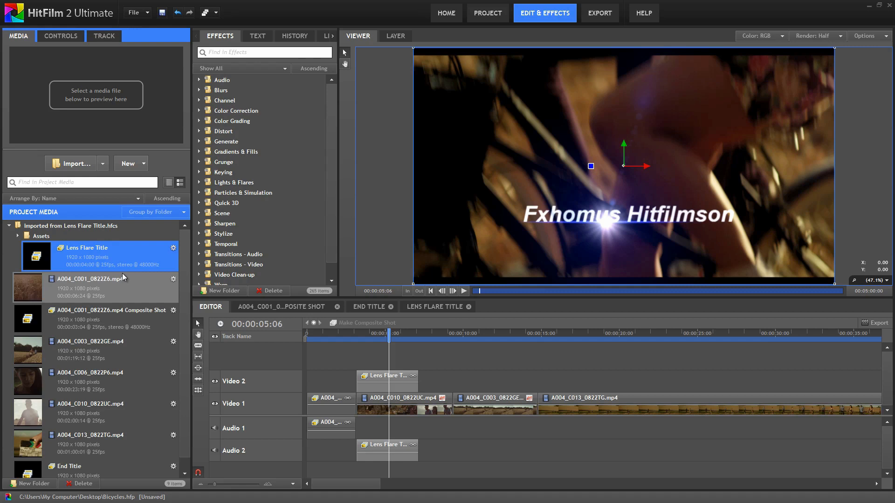
Import the Footage and Rack Focus Title composites from Templates.hfp, leaving out Lens Flare Title
{"action": "left_click", "coordinate": [102, 164]}
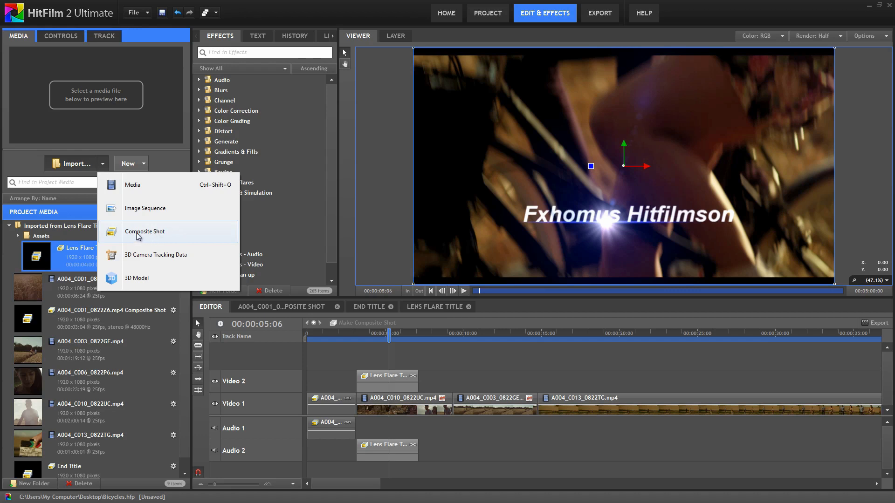
{"action": "left_click", "coordinate": [167, 236]}
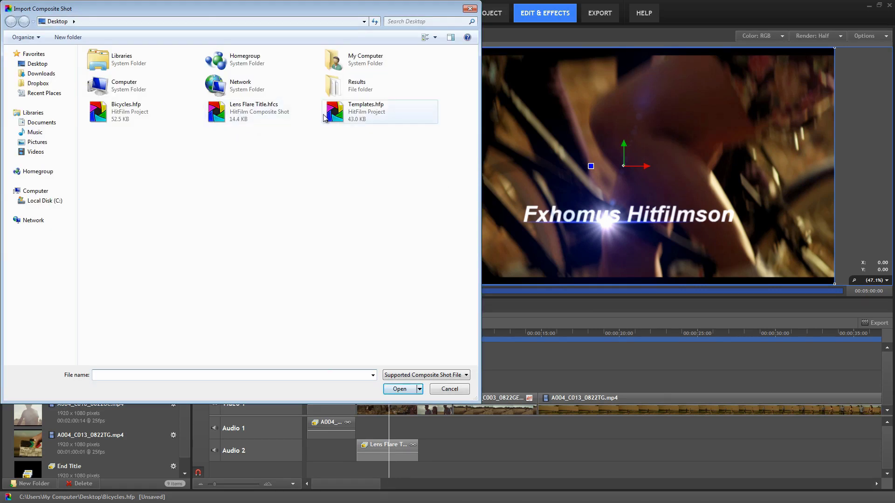
{"action": "left_click", "coordinate": [369, 109]}
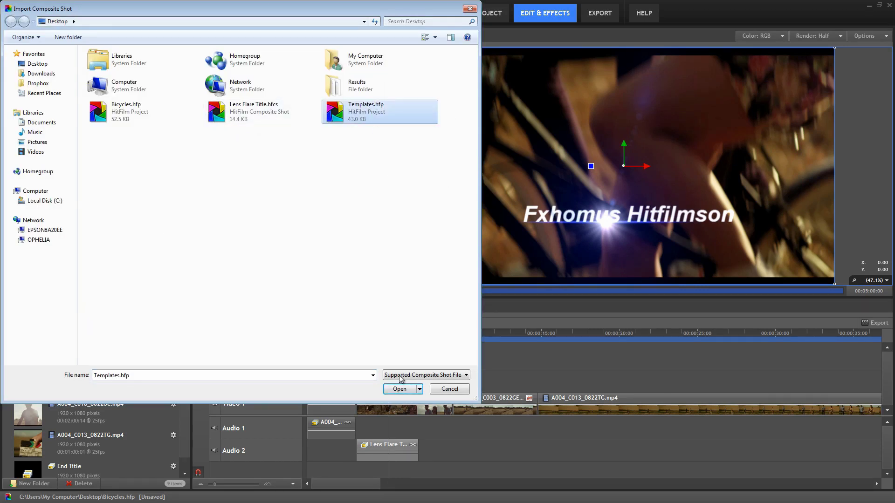
{"action": "left_click", "coordinate": [402, 389]}
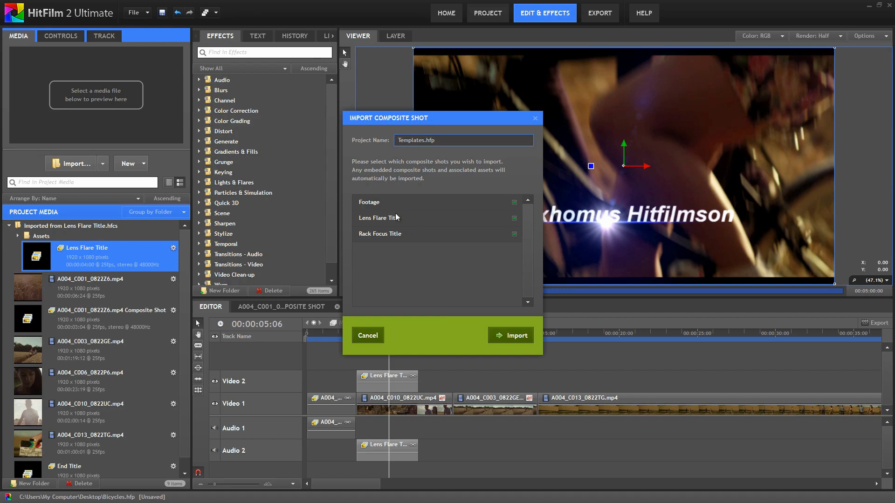
{"action": "left_click", "coordinate": [514, 218]}
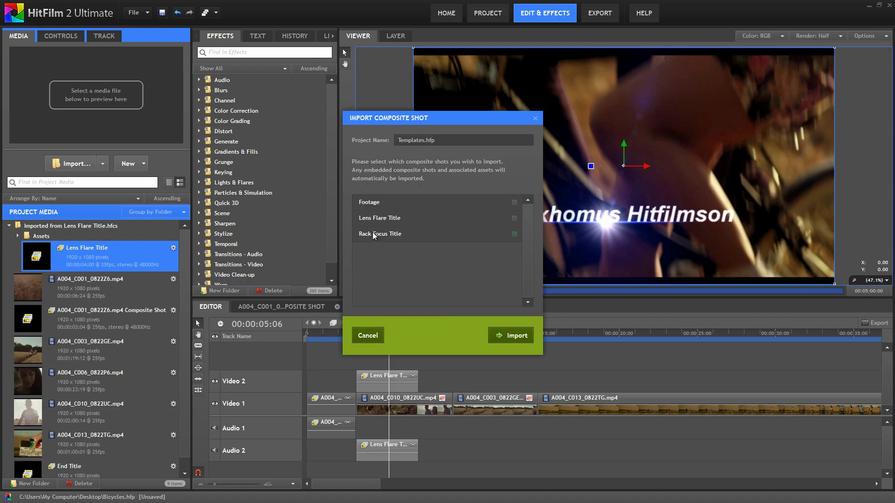
{"action": "left_click", "coordinate": [513, 336]}
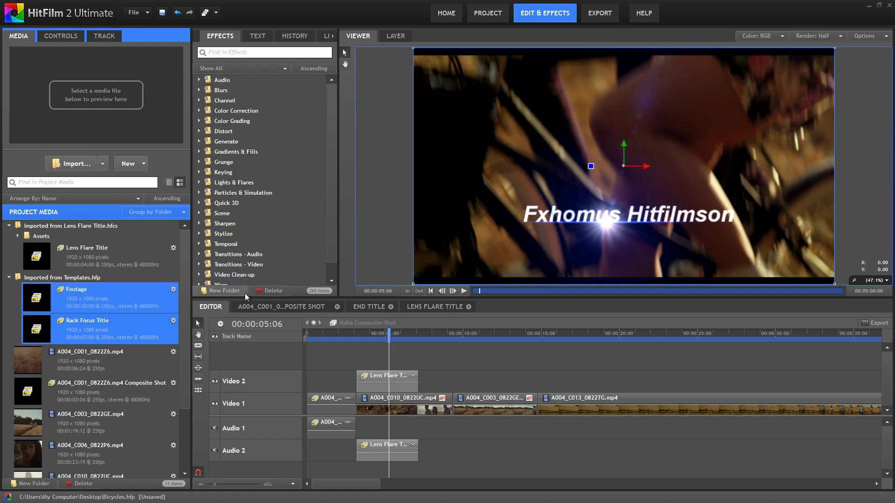
Add the A004_C013_0822TG.mp4 clip into the Footage composite's layers and return to the edit
{"action": "left_click", "coordinate": [573, 334]}
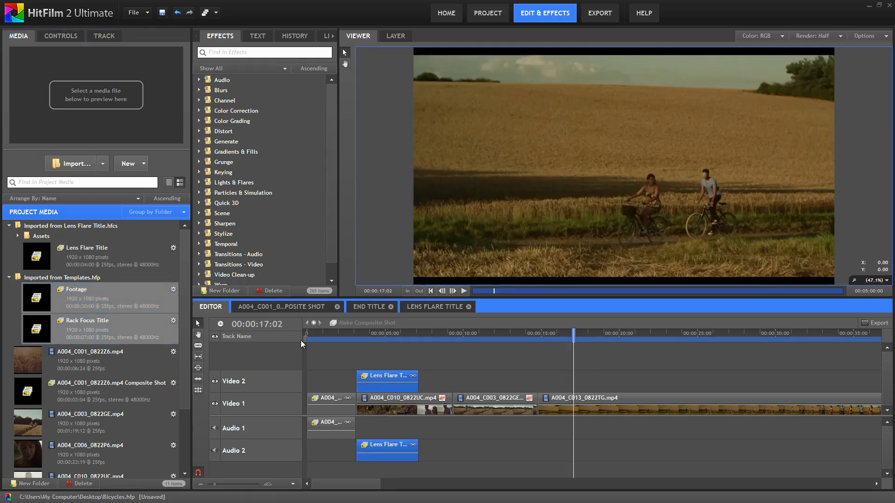
{"action": "scroll", "coordinate": [189, 369], "scroll_direction": "down", "scroll_amount": 3}
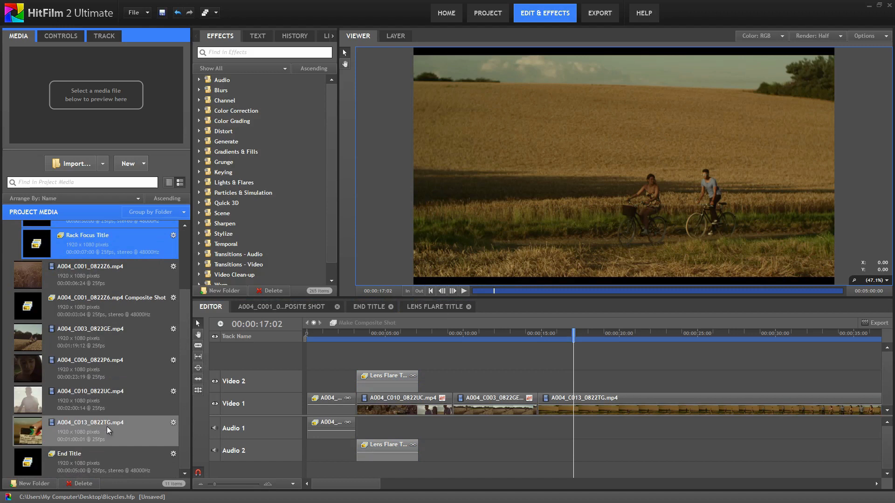
{"action": "scroll", "coordinate": [184, 411], "scroll_direction": "up", "scroll_amount": 3}
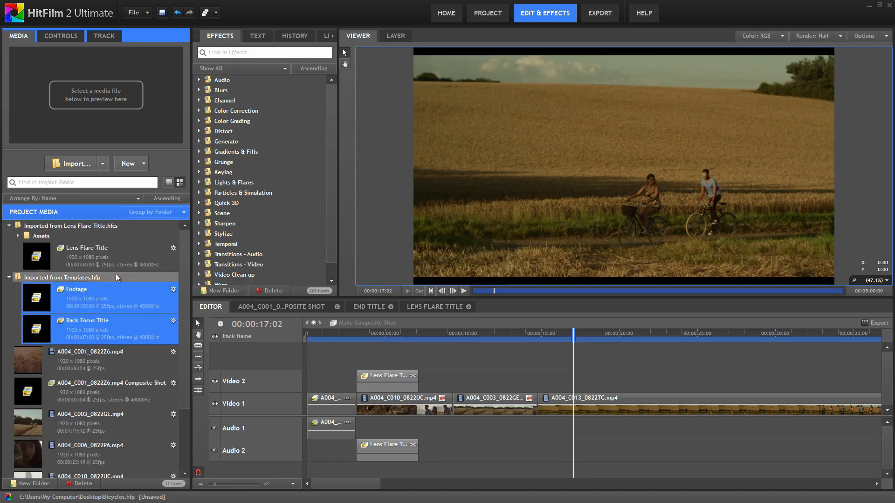
{"action": "double_click", "coordinate": [91, 300]}
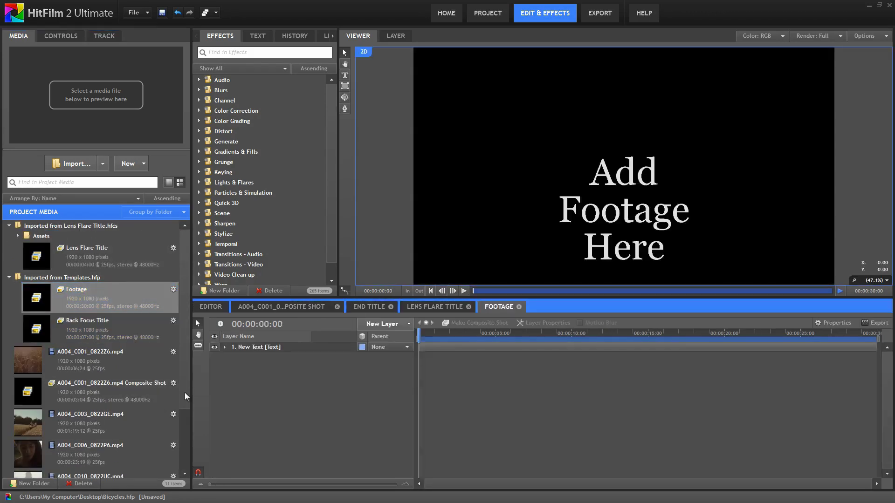
{"action": "scroll", "coordinate": [184, 393], "scroll_direction": "down", "scroll_amount": 3}
{"action": "left_click", "coordinate": [93, 427]}
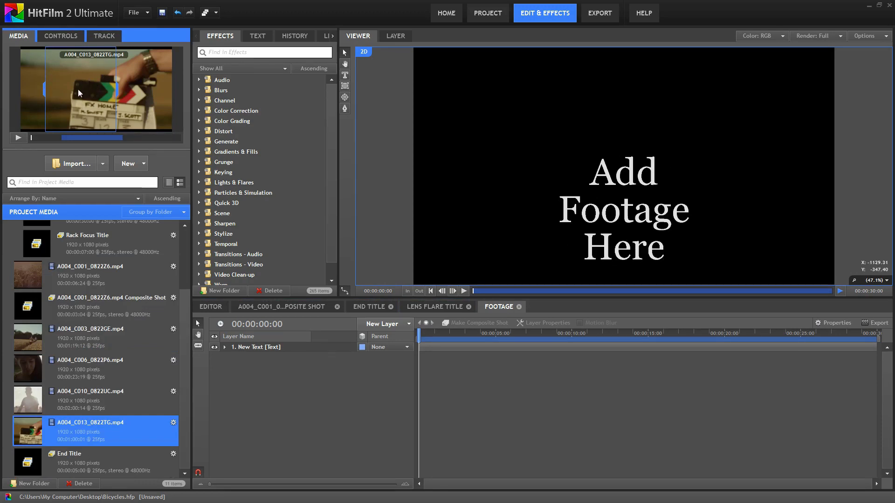
{"action": "left_click_drag", "start_coordinate": [79, 70], "coordinate": [259, 350]}
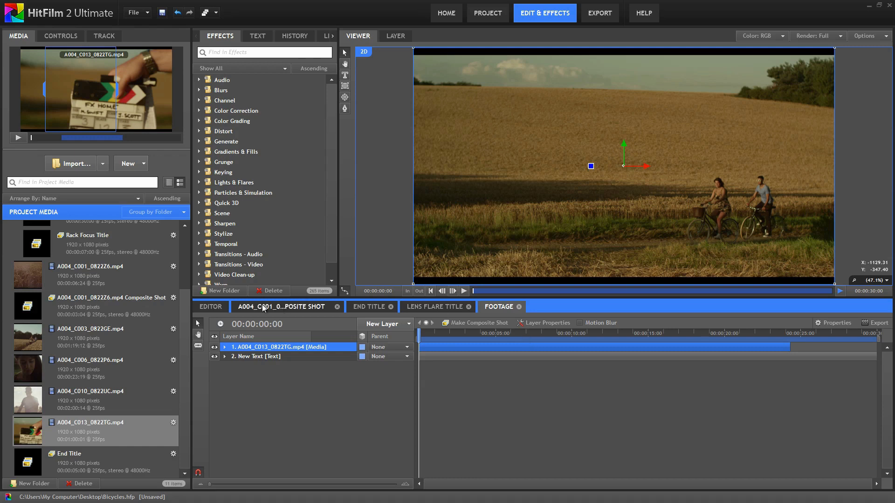
{"action": "left_click", "coordinate": [211, 308]}
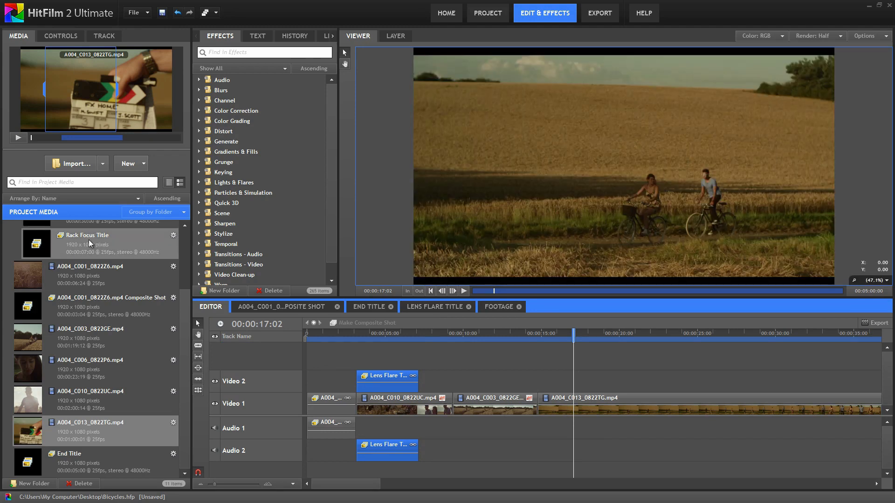
Place Rack Focus Title on Video 2 at about 14:19 over the last clip and preview it
{"action": "left_click_drag", "start_coordinate": [88, 240], "coordinate": [540, 381]}
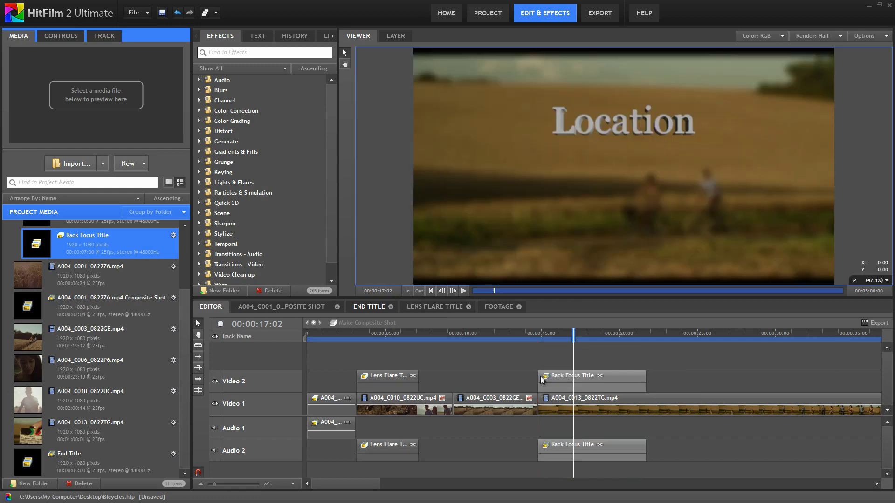
{"action": "left_click", "coordinate": [534, 333]}
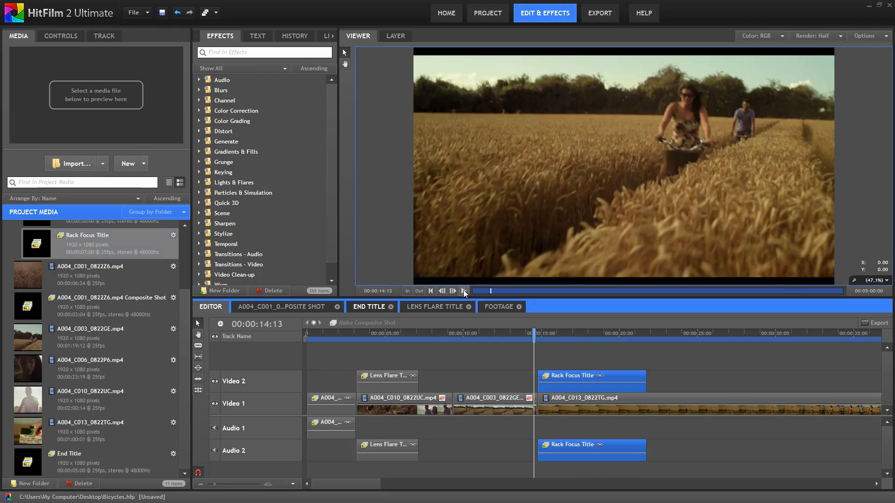
{"action": "left_click", "coordinate": [464, 291]}
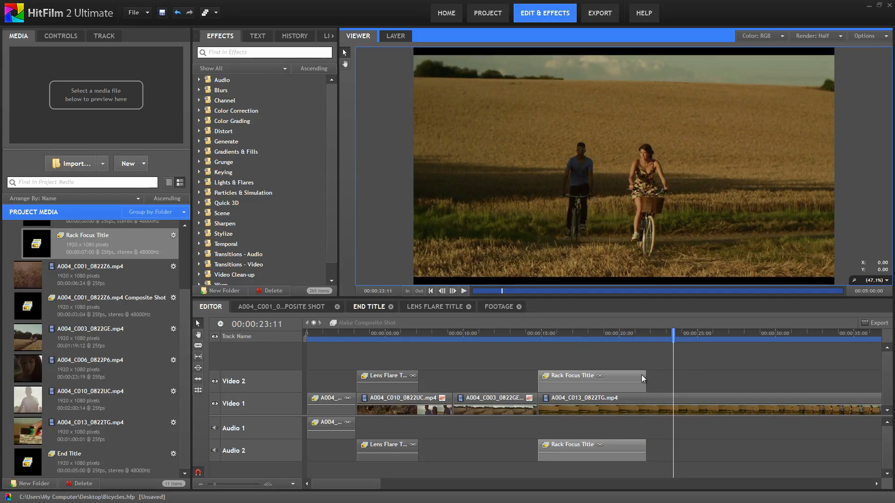
{"action": "left_click", "coordinate": [614, 451]}
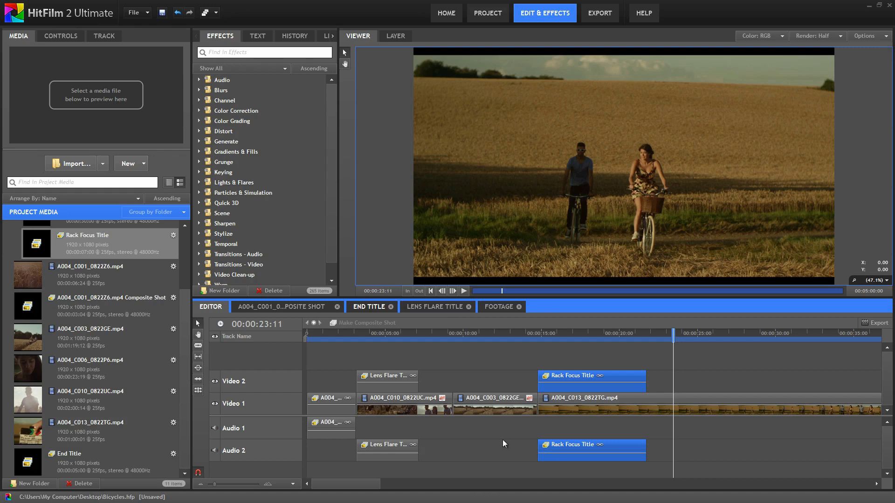
Unlink the Rack Focus Title clip's audio from its video and select the audio part
{"action": "right_click", "coordinate": [576, 446]}
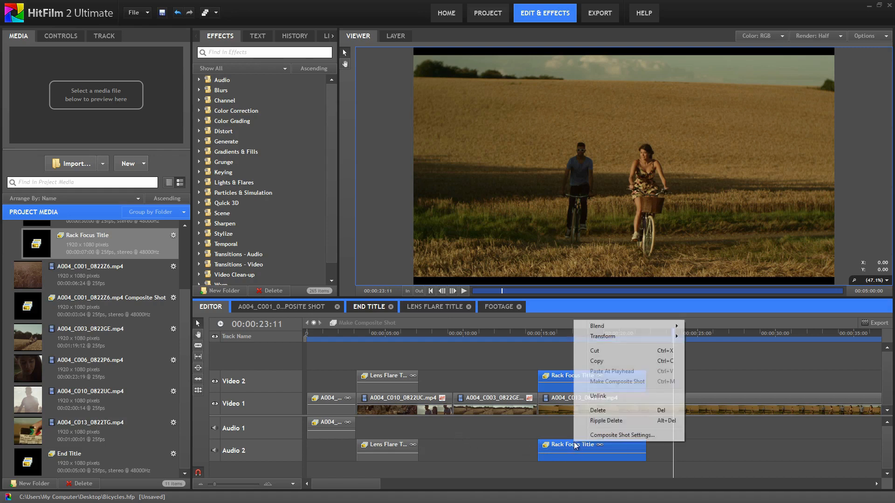
{"action": "left_click", "coordinate": [609, 401]}
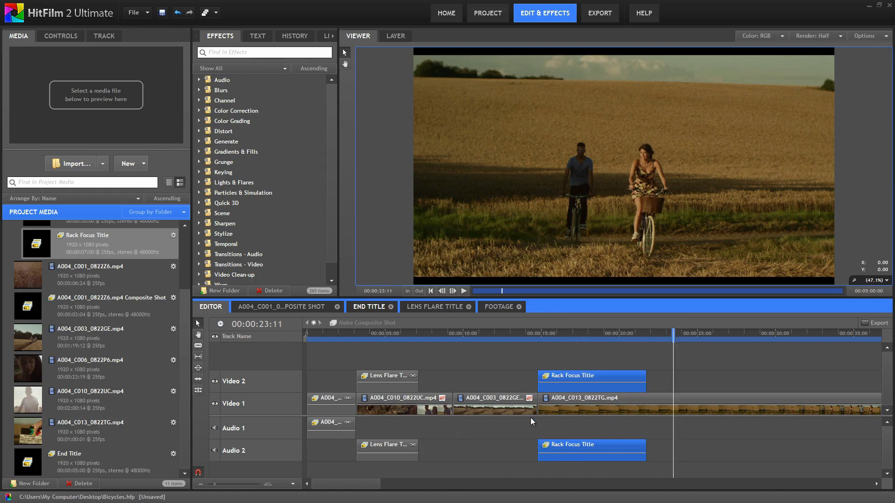
{"action": "left_click", "coordinate": [559, 446]}
Unlink the Lens Flare Title clip and delete its audio, then check the Location title
{"action": "right_click", "coordinate": [393, 446]}
{"action": "left_click", "coordinate": [417, 399]}
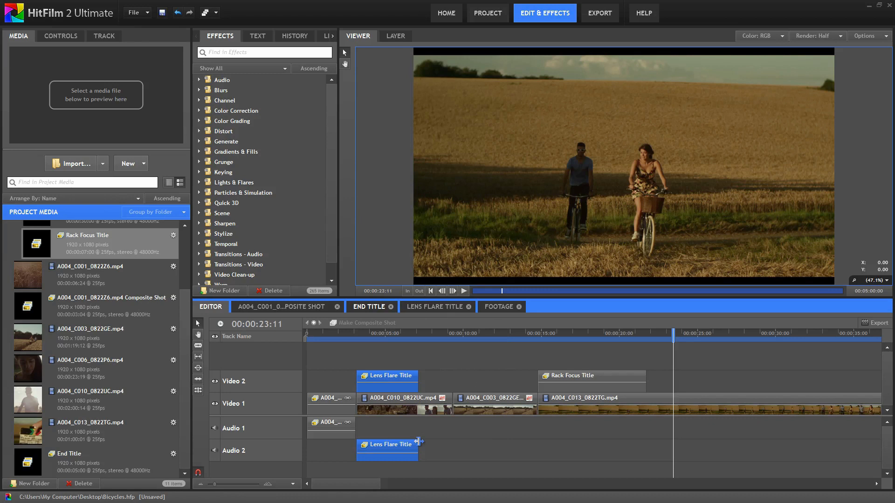
{"action": "left_click", "coordinate": [413, 448]}
{"action": "key", "text": "Delete"}
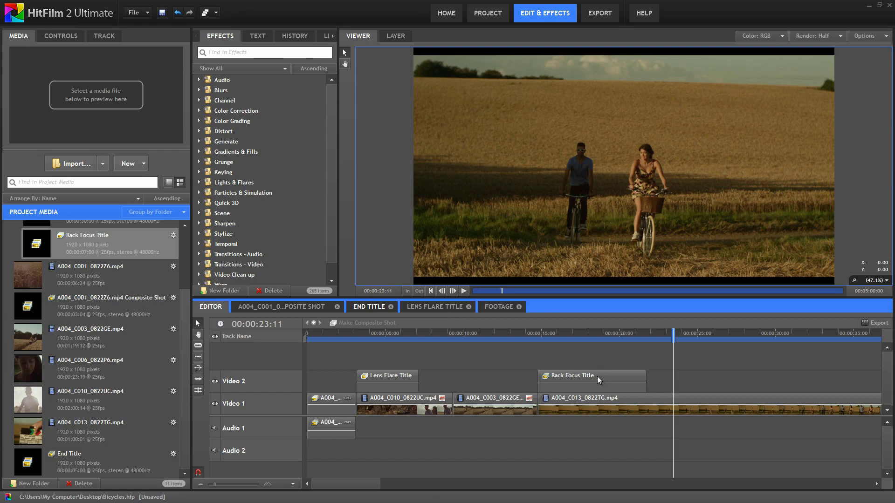
{"action": "left_click", "coordinate": [589, 337]}
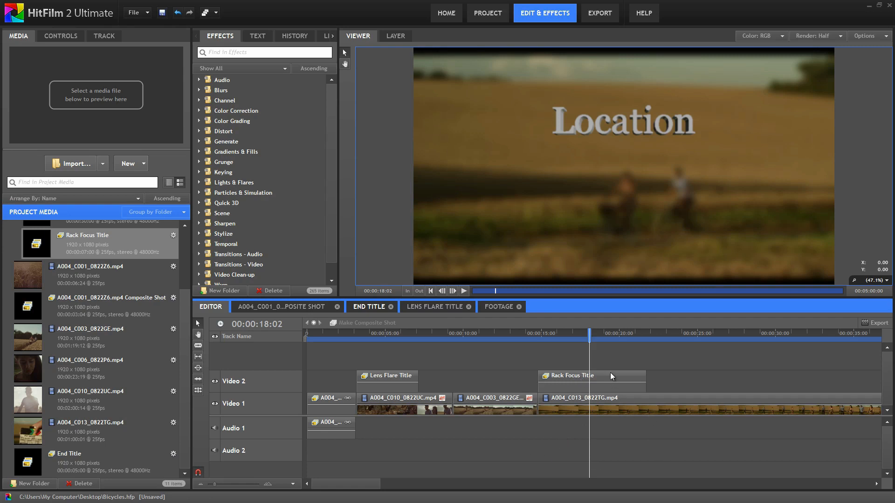
{"action": "left_click", "coordinate": [530, 333]}
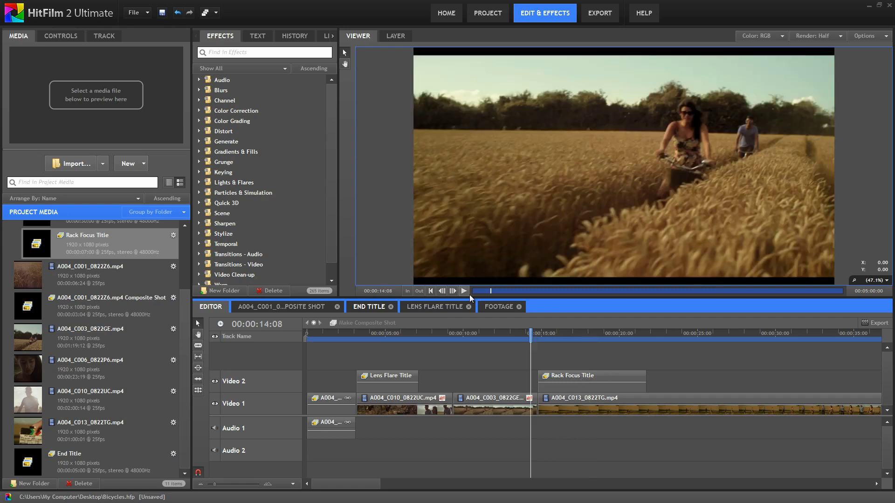
{"action": "left_click", "coordinate": [463, 291]}
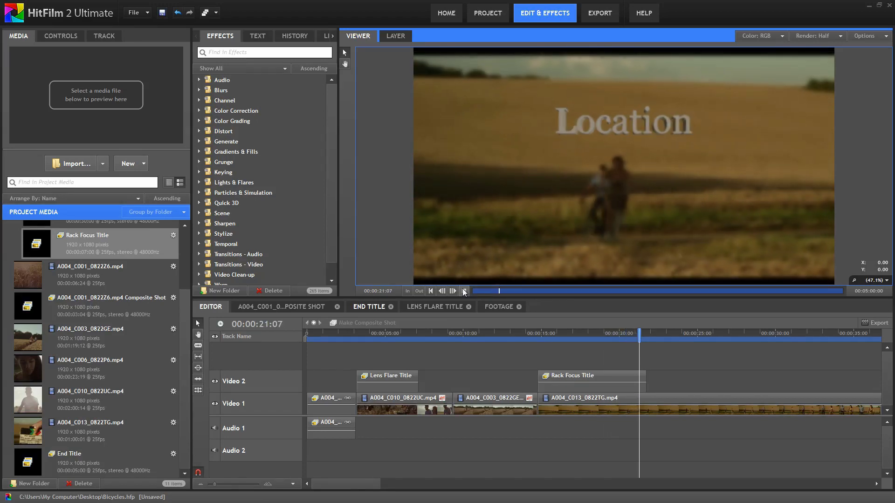
{"action": "left_click", "coordinate": [464, 291]}
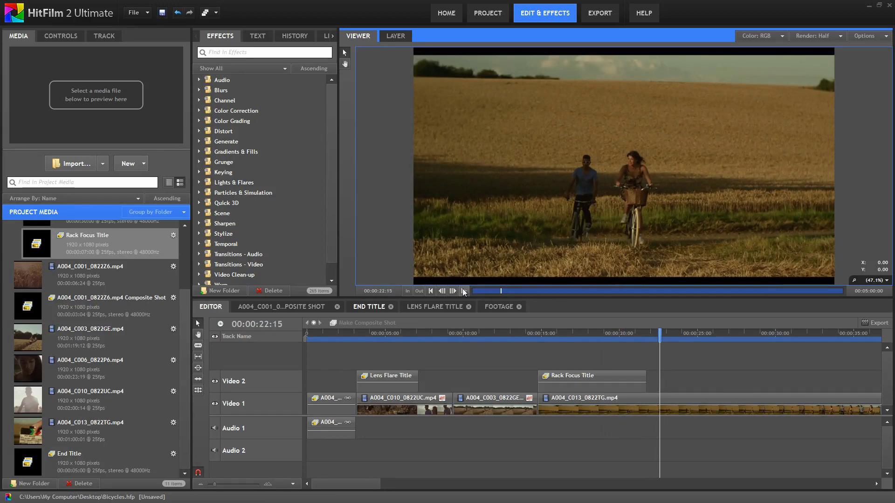